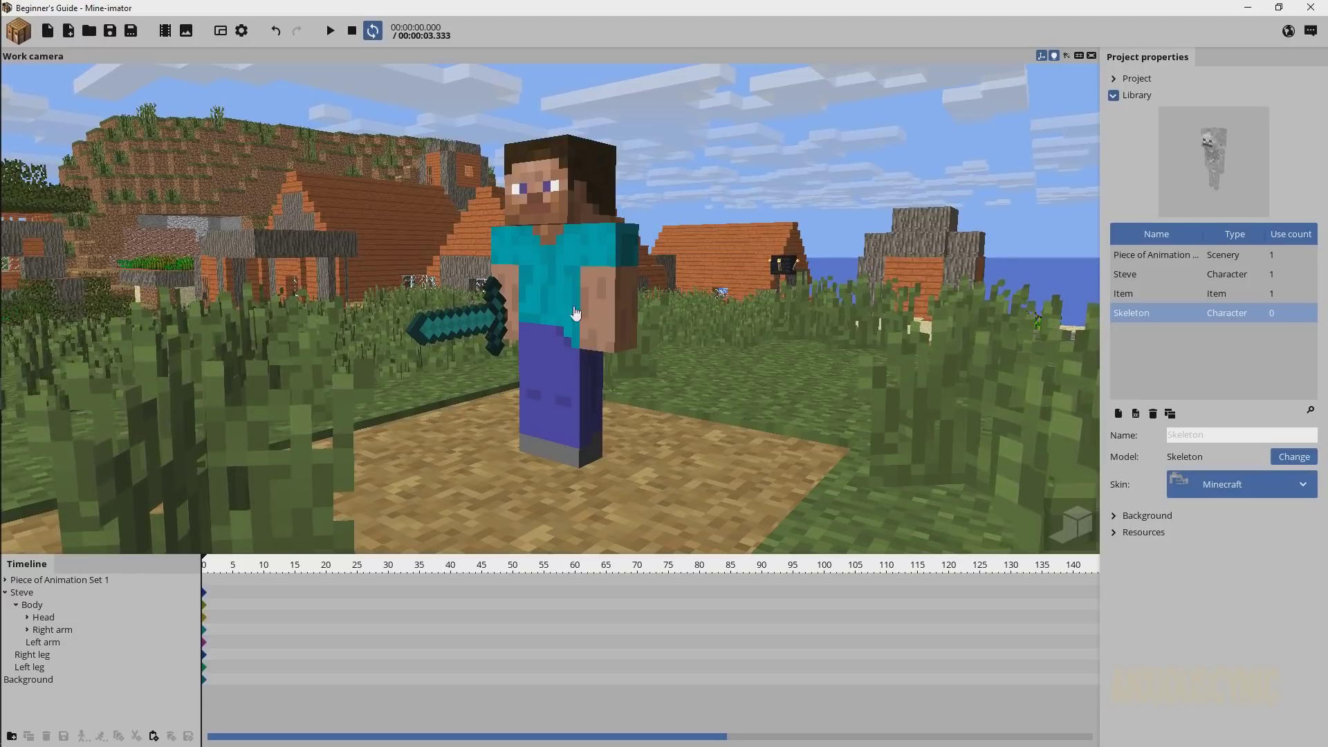
- At frame 15, swing Steve's right arm forward to about -35° and his left arm back to about 31° around X
left_click(294, 574)
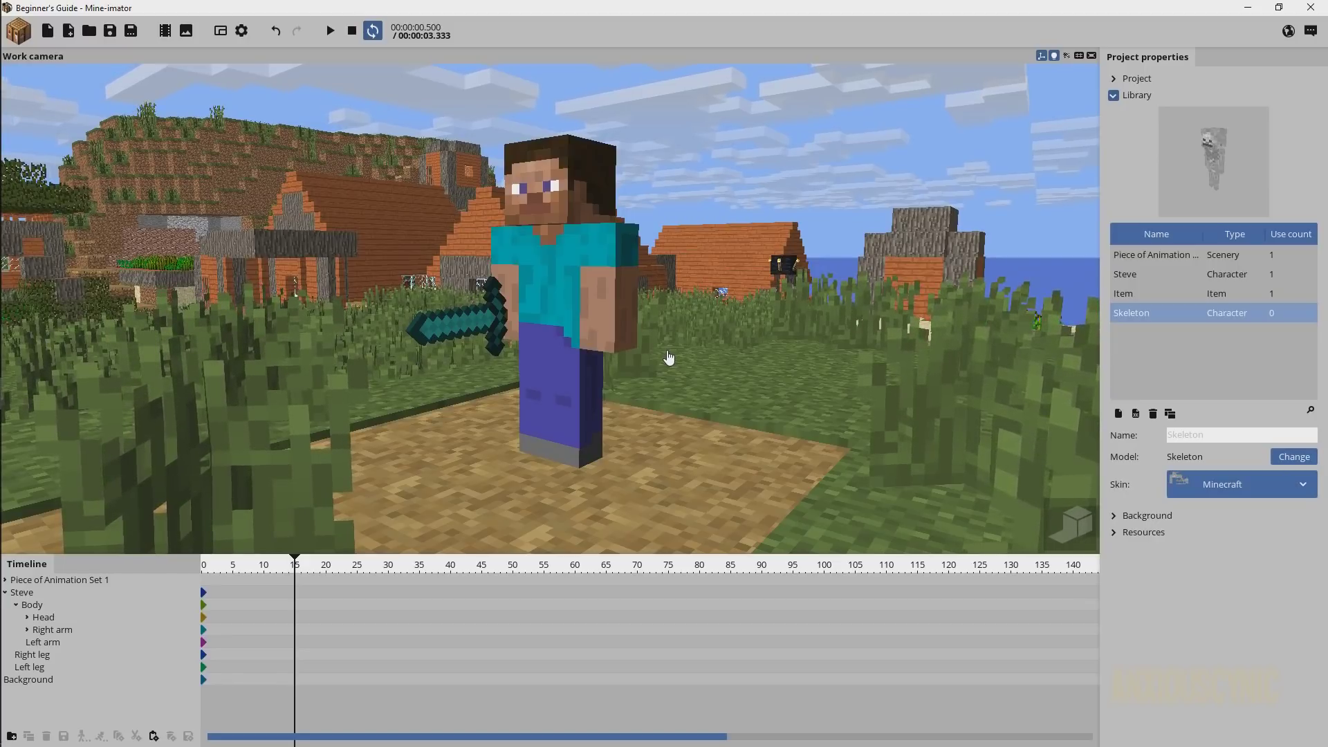
left_click_drag(660, 354, 806, 350)
scroll(715, 351, "up", 2)
right_click_drag(726, 327, 720, 337)
scroll(727, 326, "down", 2)
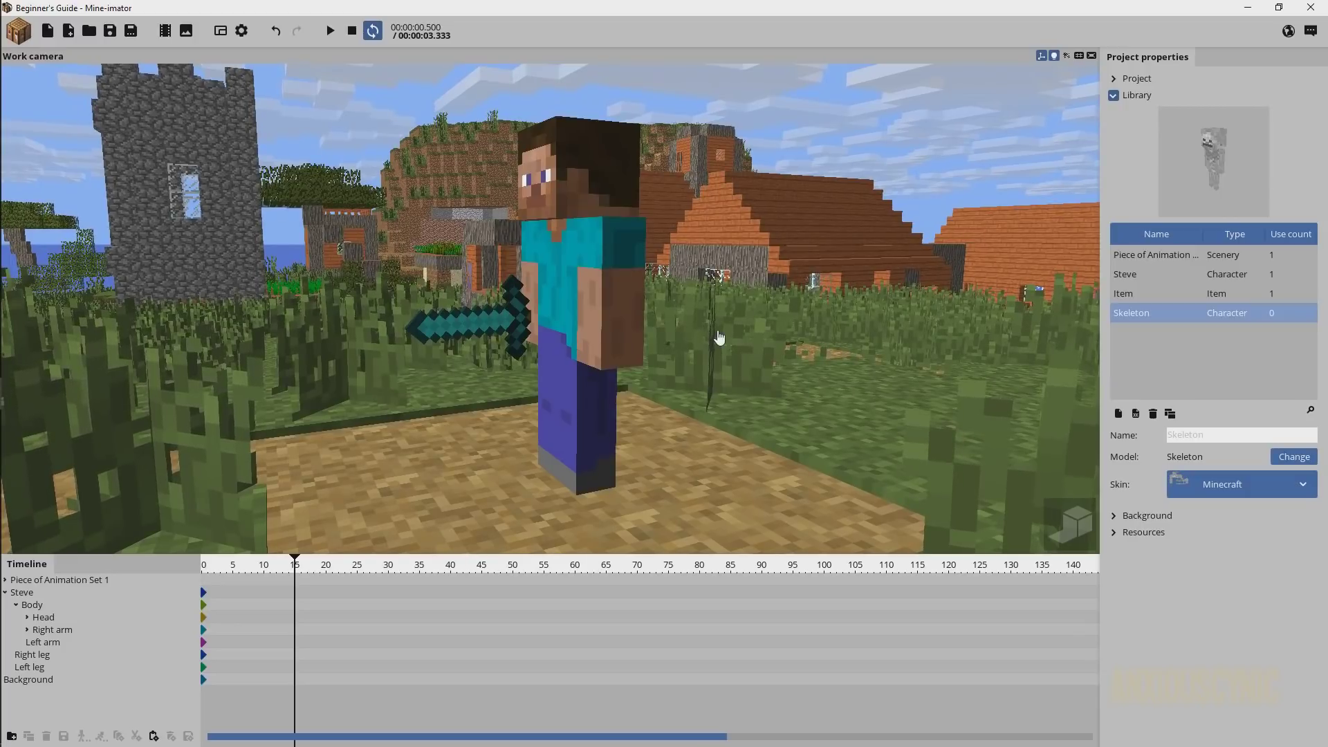
left_click(608, 440)
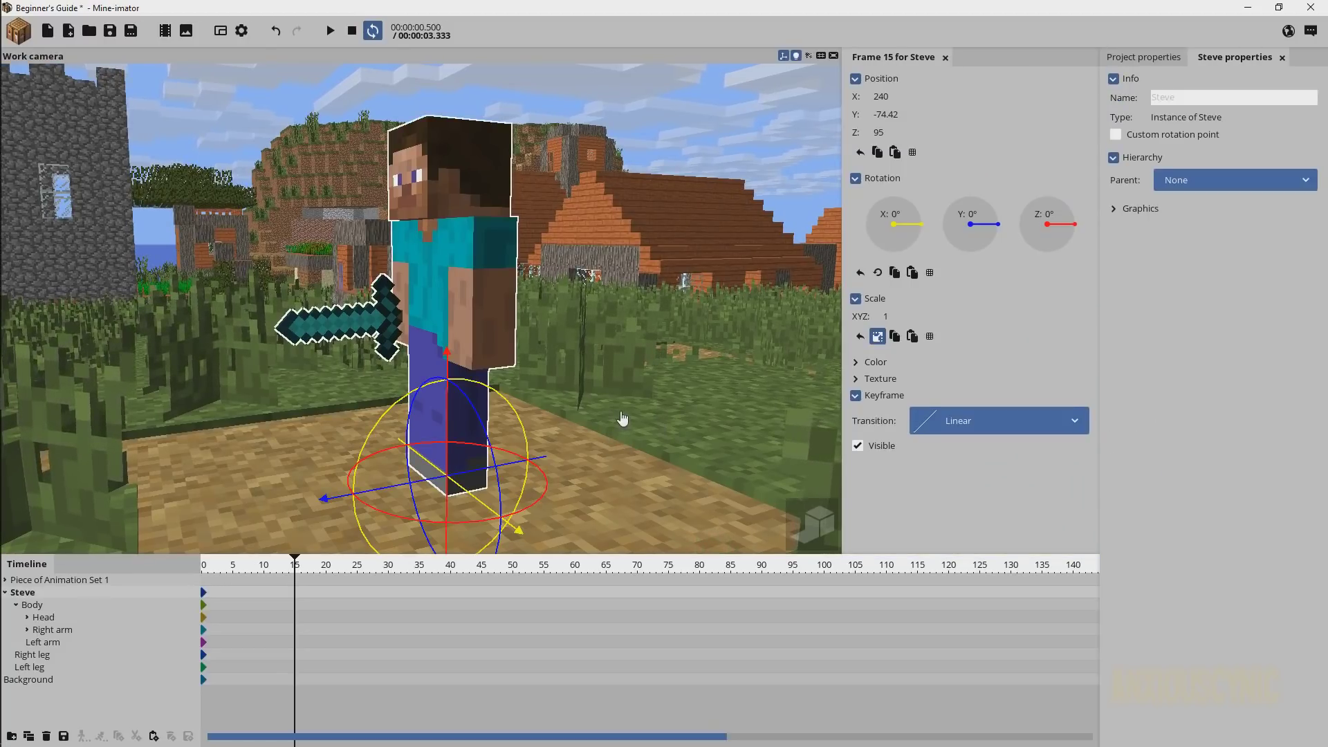
left_click(399, 255)
left_click_drag(491, 188, 527, 371)
left_click(501, 342)
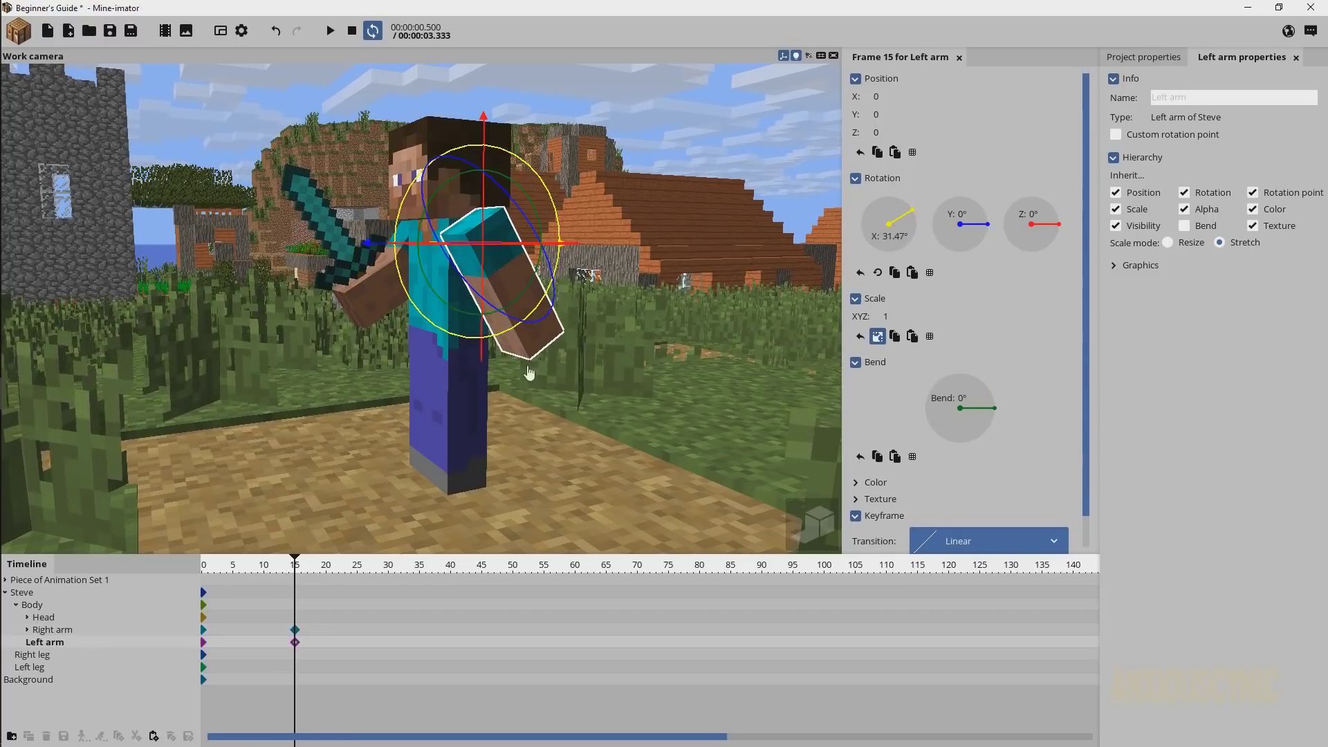
- Swing Steve's right leg backward at frame 15, setting its X rotation to 30°
left_click(416, 406)
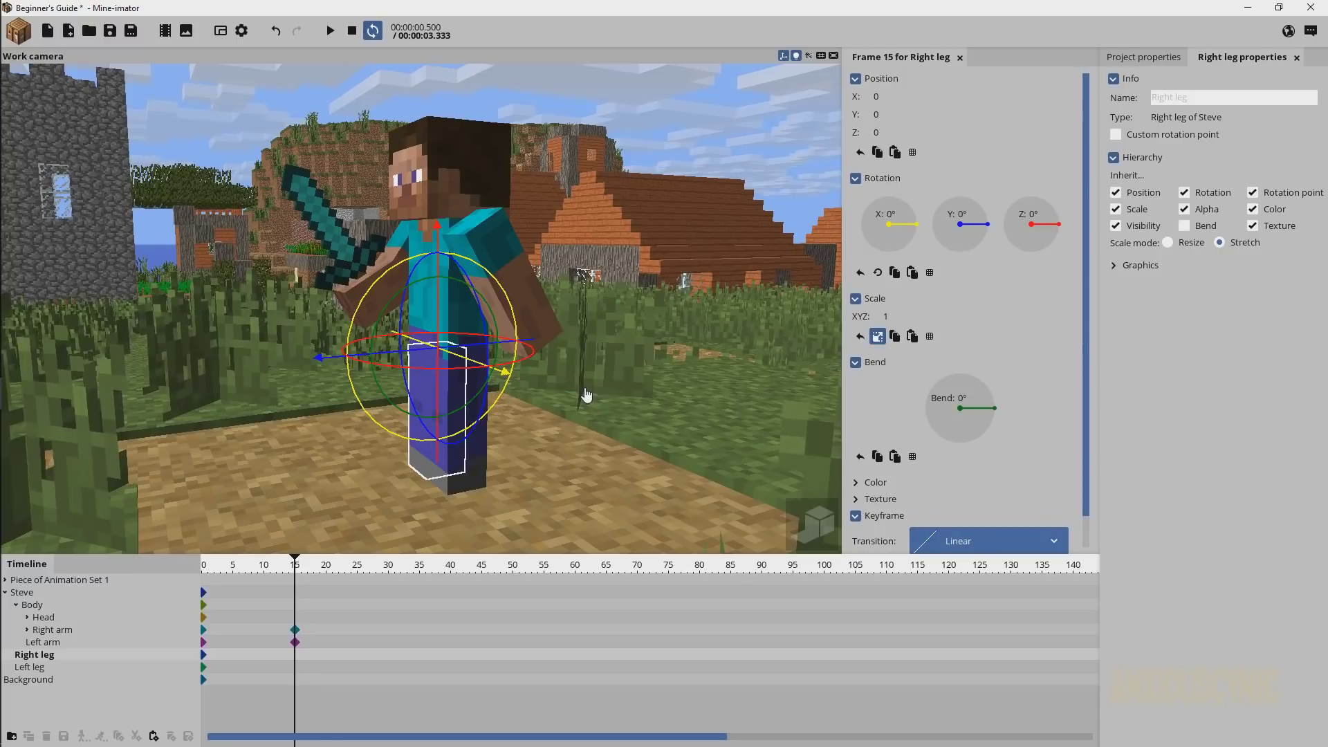
left_click_drag(600, 316, 681, 321)
scroll(591, 322, "up", 2)
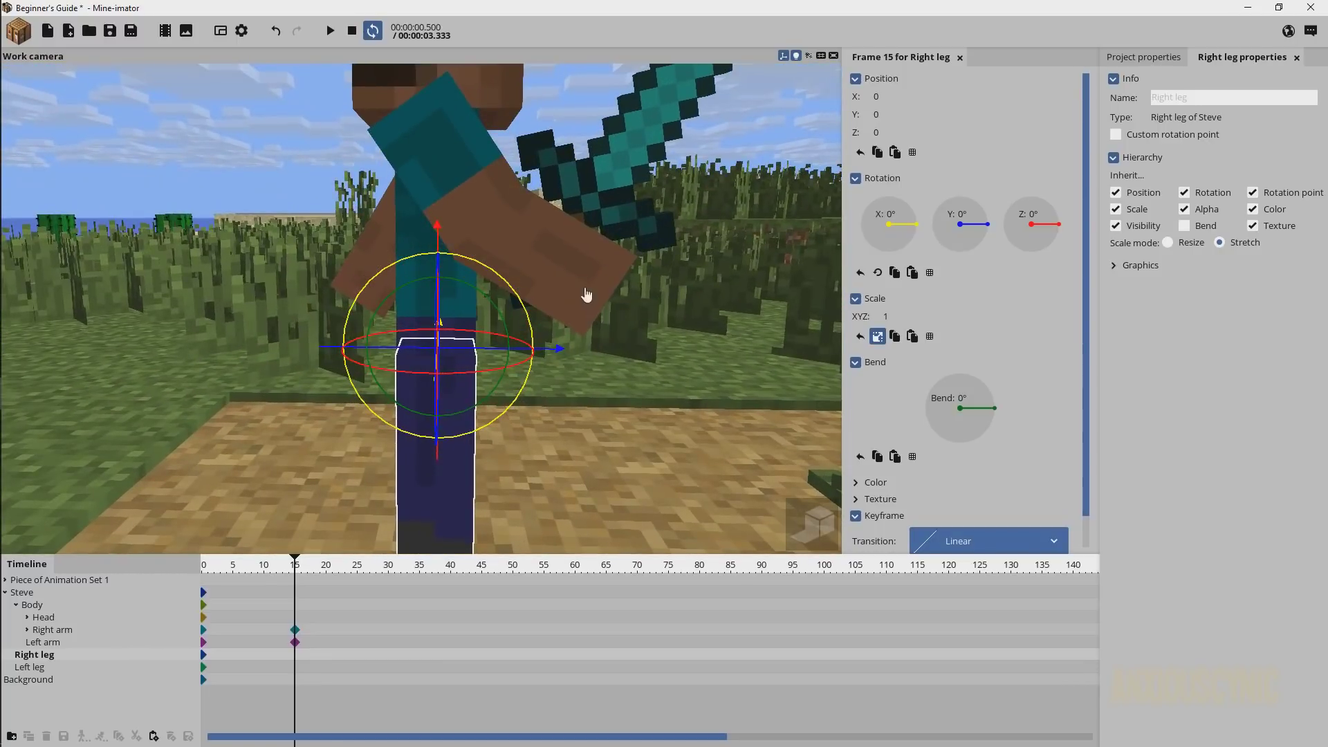
right_click_drag(583, 297, 583, 329)
left_click_drag(507, 213, 537, 263)
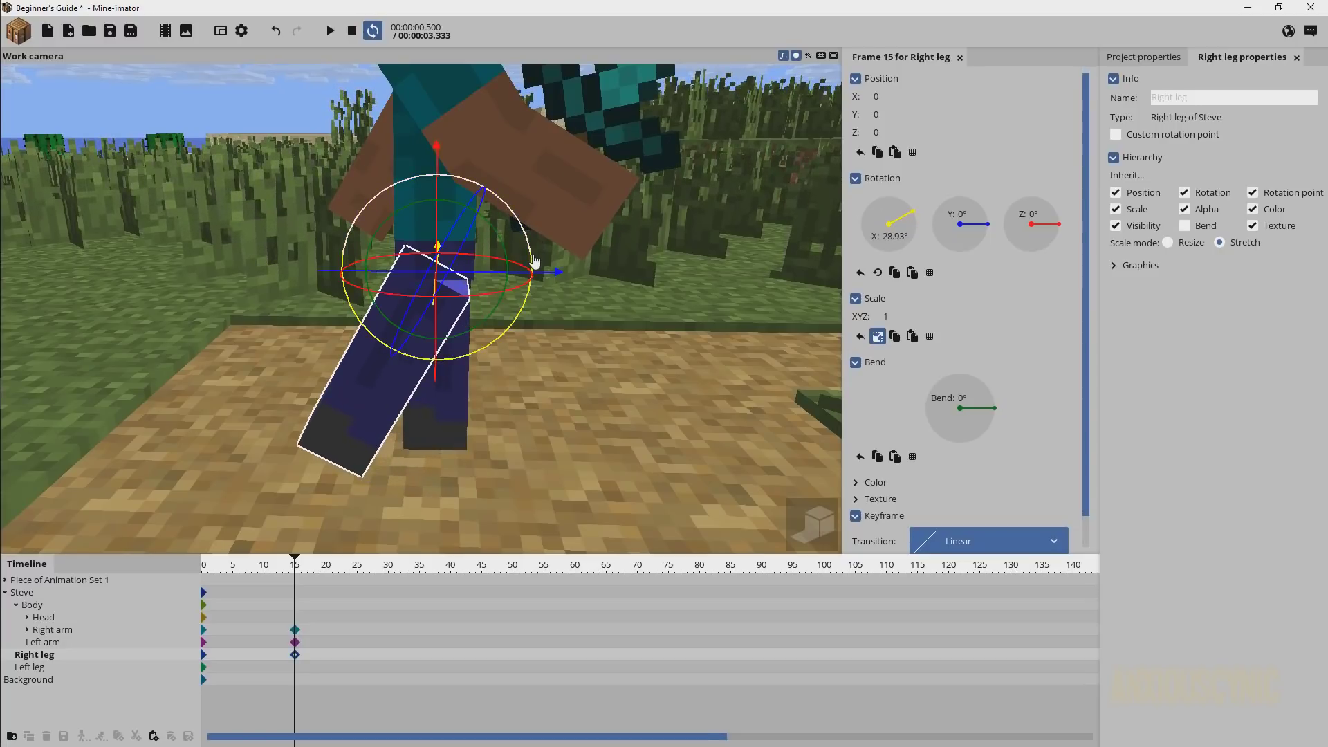
left_click_drag(628, 325, 159, 323)
left_click(897, 236)
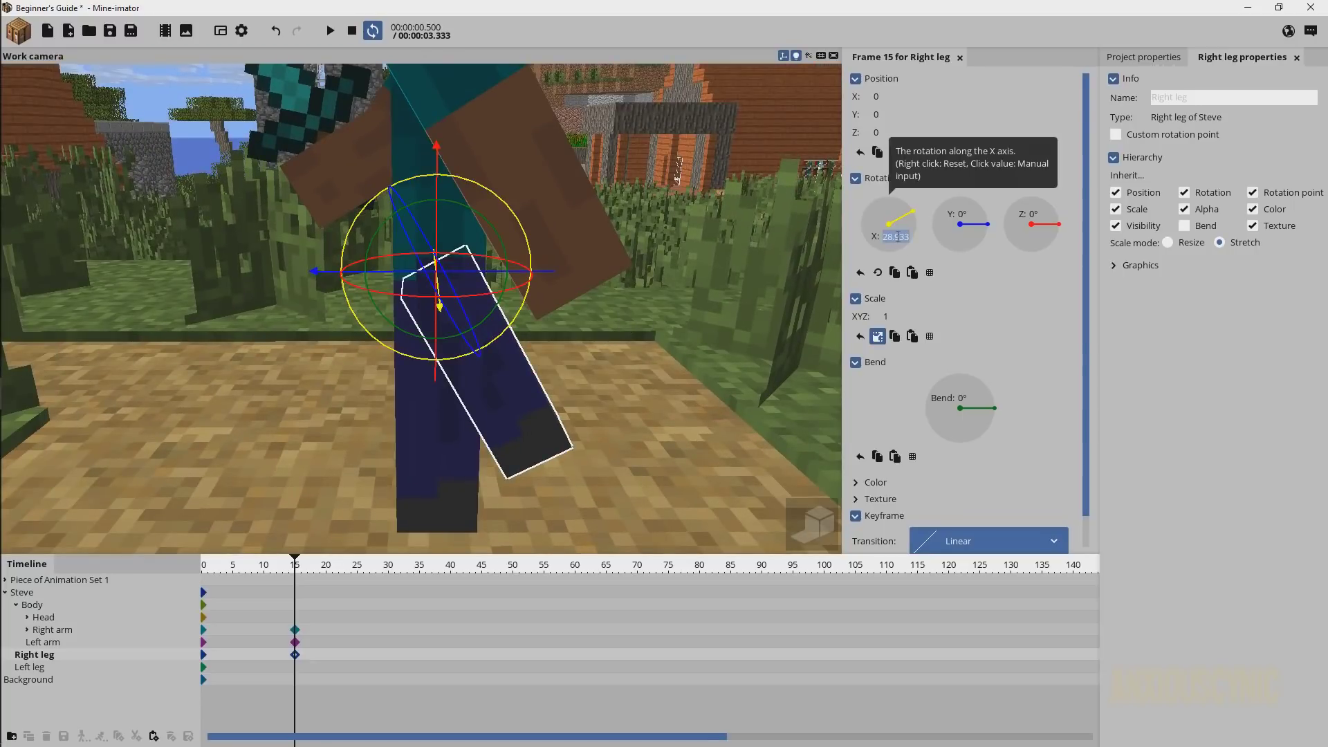
type("30")
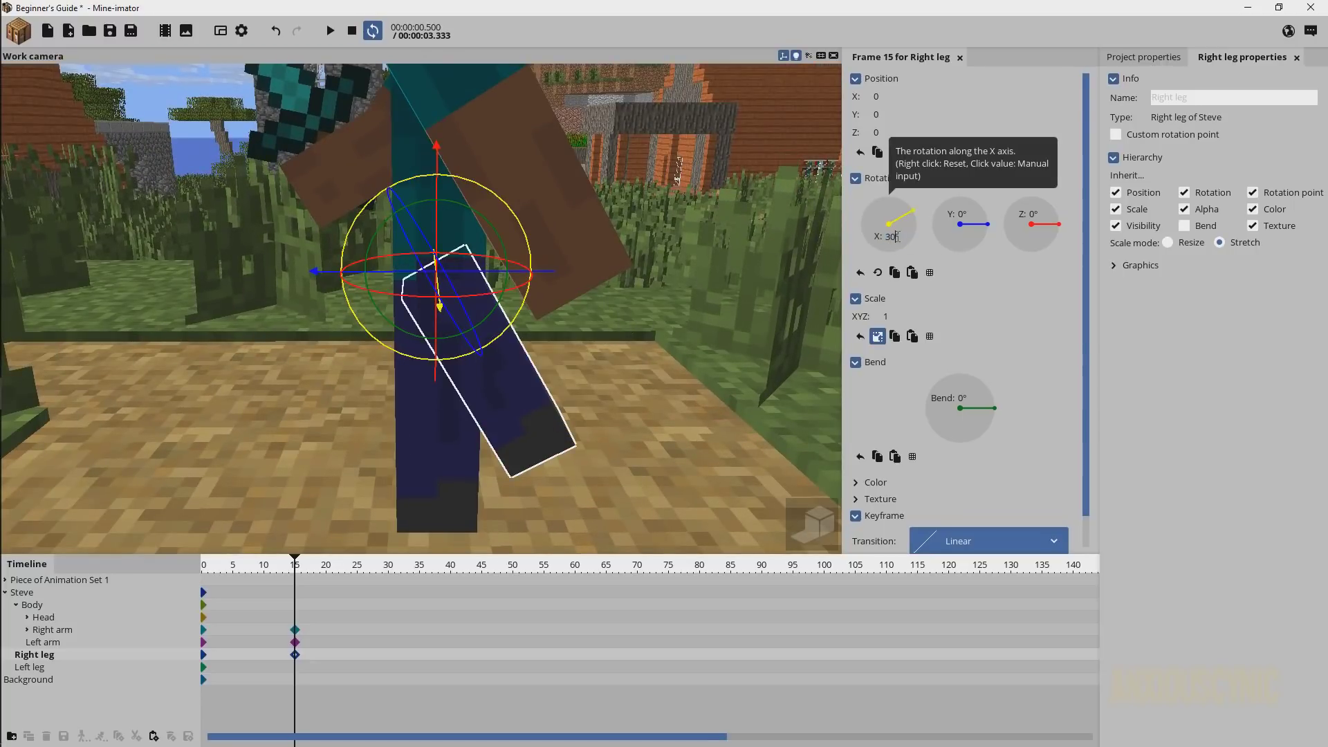
- Swing the left leg forward with an X rotation of -40° at frame 15 and save the project
left_click(439, 460)
left_click_drag(504, 224, 527, 285)
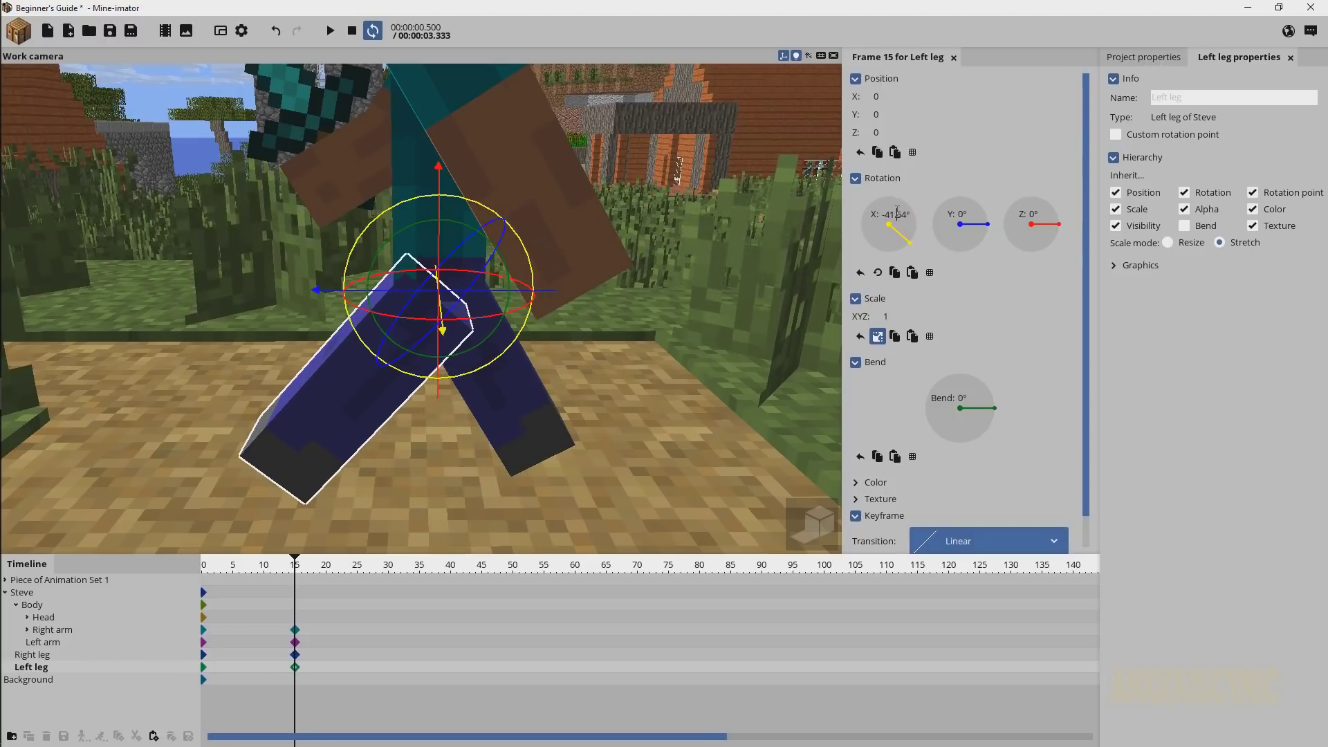
type("-40")
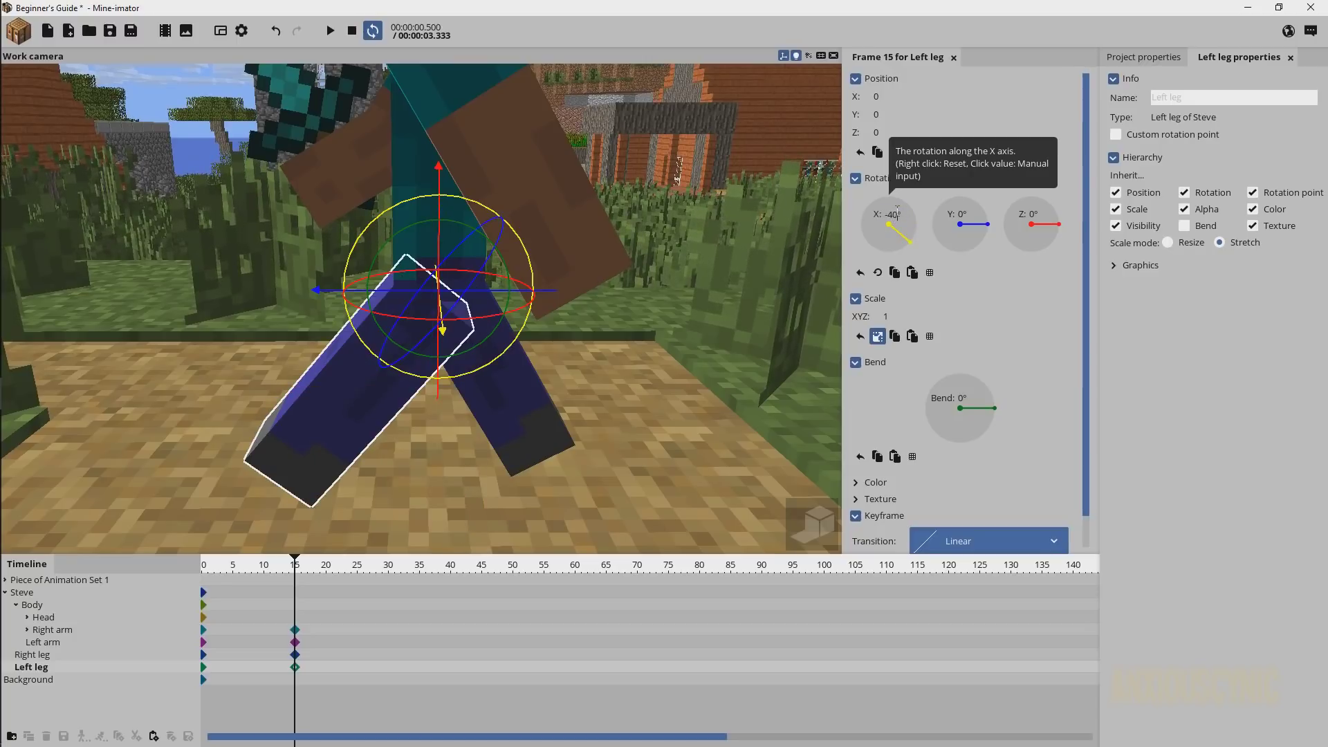
key("Return")
scroll(607, 346, "down", 5)
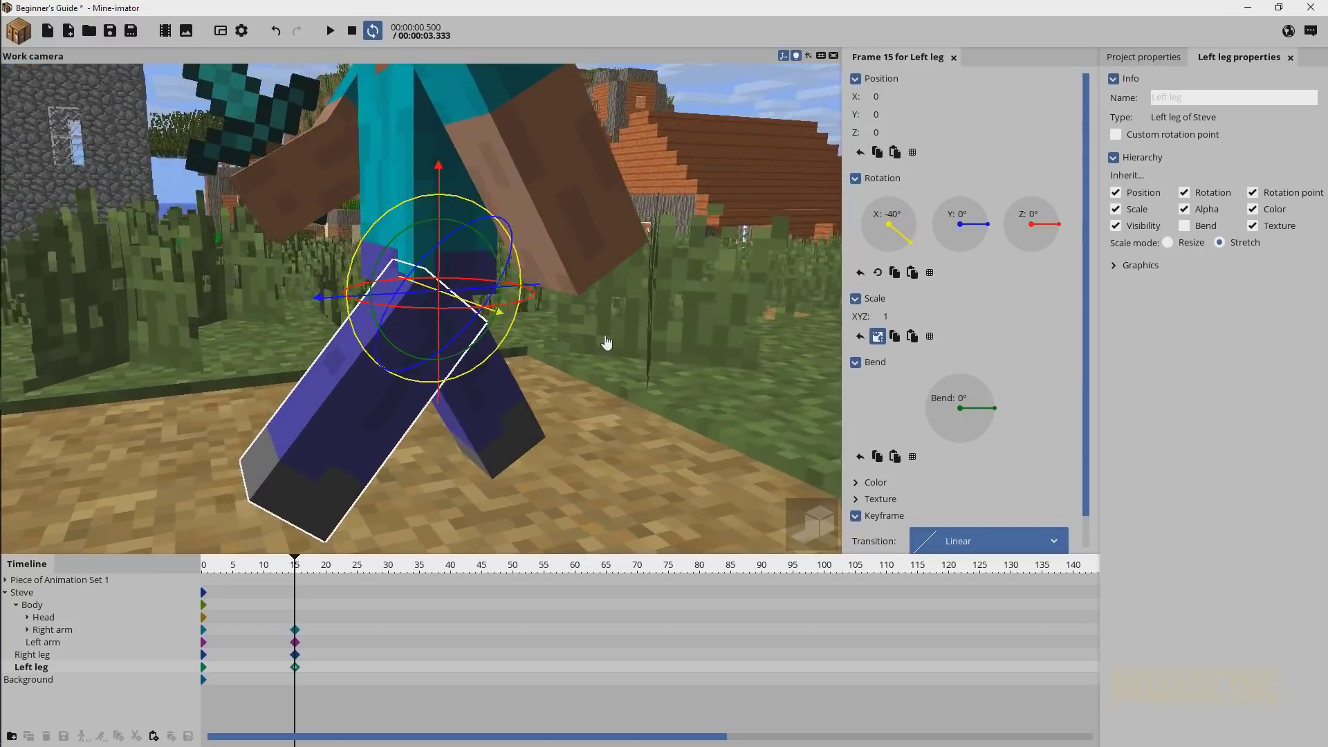
left_click_drag(614, 302, 712, 305)
right_click_drag(606, 346, 434, 203)
key("ctrl+s")
- Lean and turn Steve's body at frame 15 by setting its rotation to 7° on X and 3° on Z
left_click(392, 187)
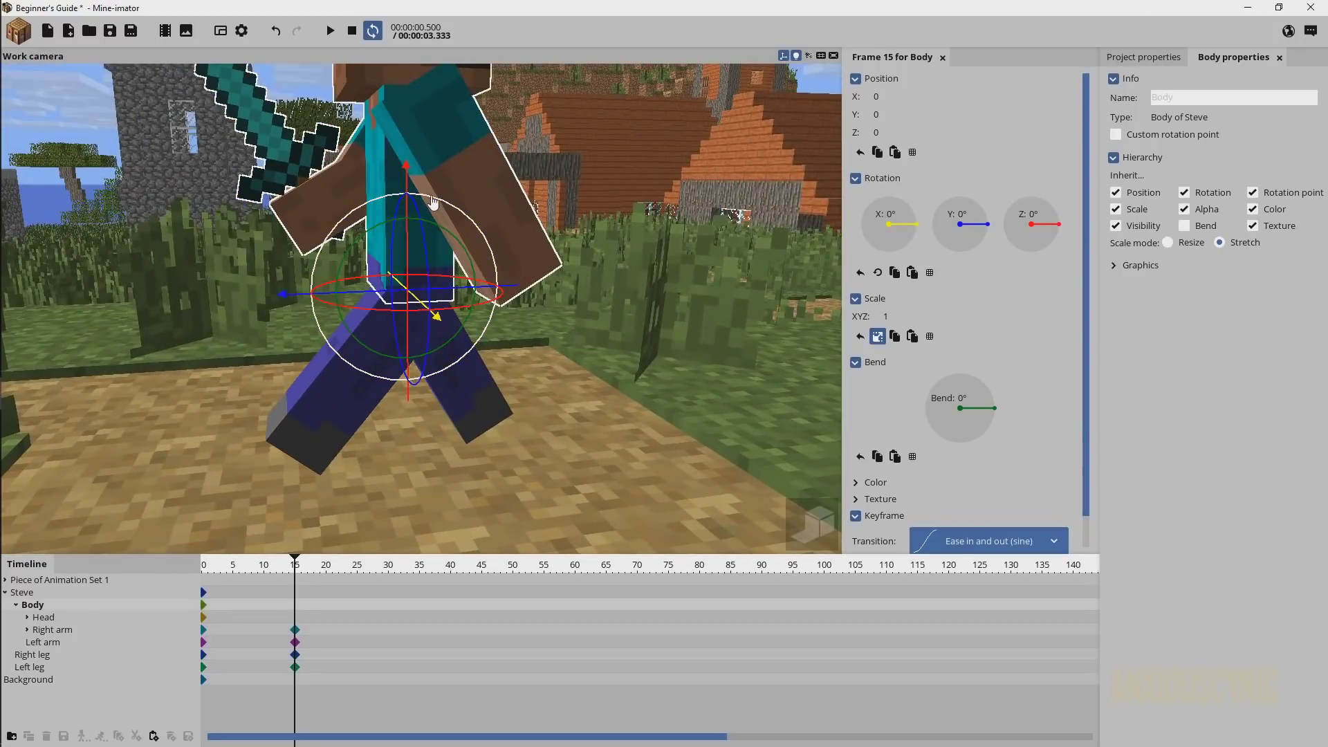
left_click_drag(432, 201, 836, 243)
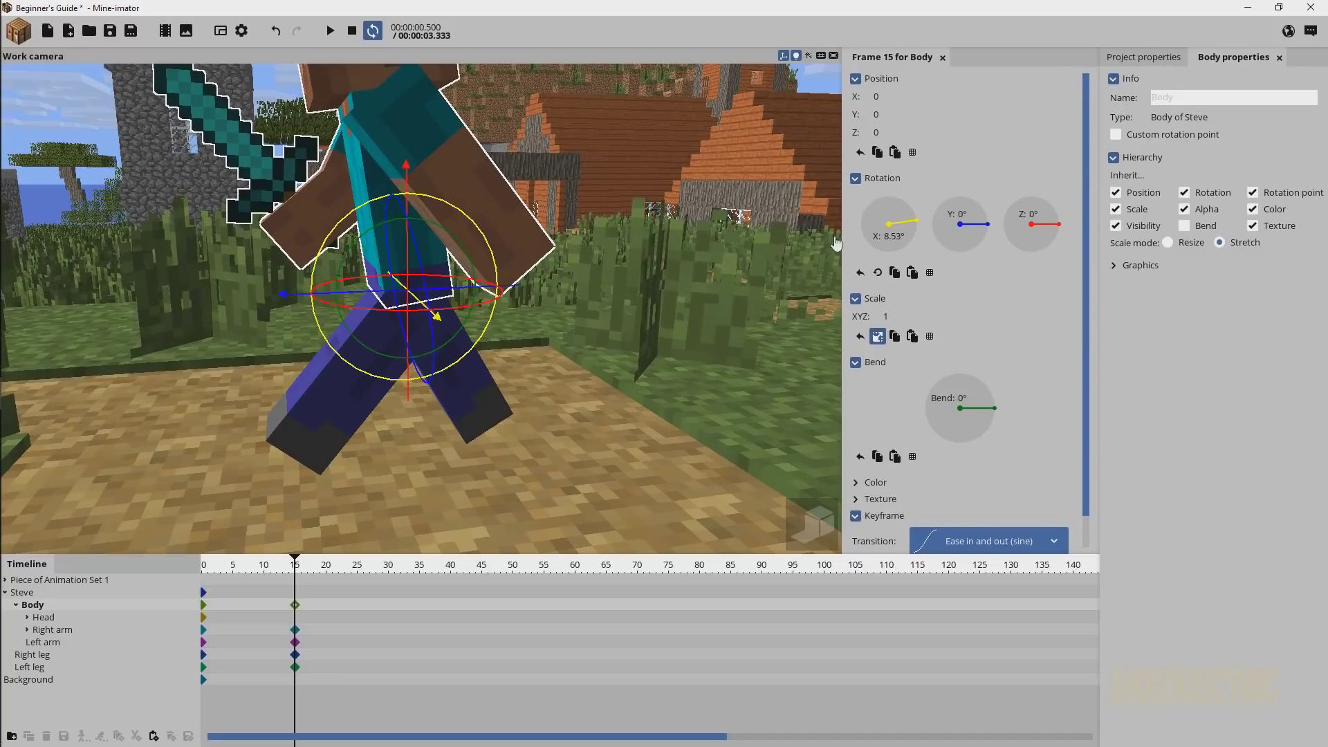
left_click(888, 236)
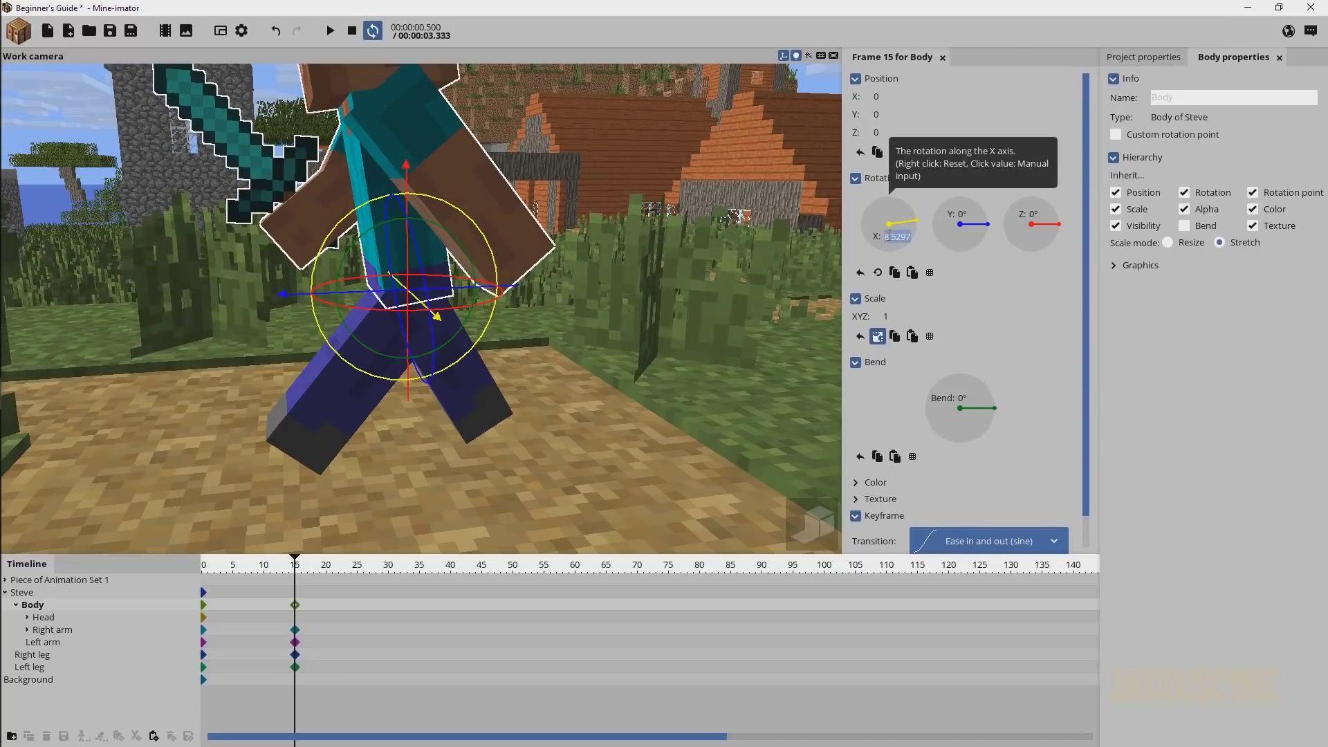
type("7")
left_click_drag(487, 275, 488, 275)
scroll(488, 275, "up", 3)
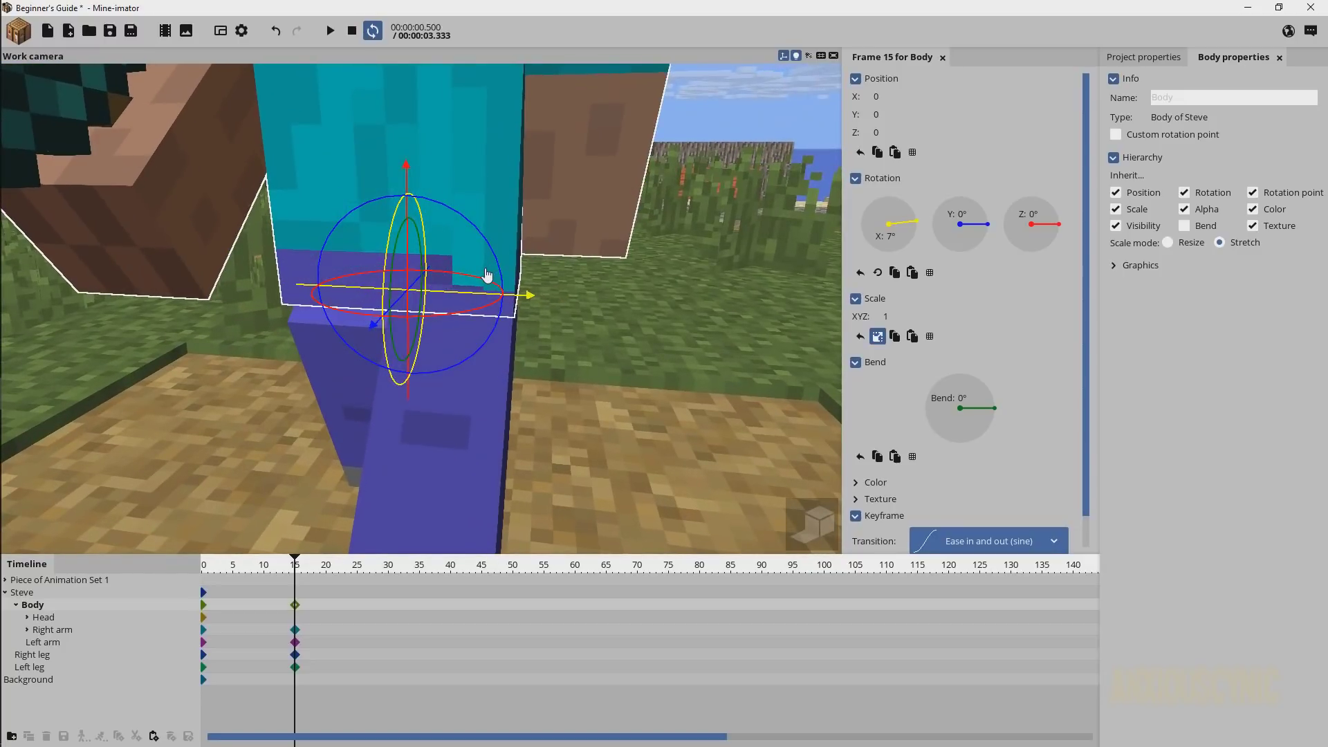
left_click_drag(465, 281, 468, 280)
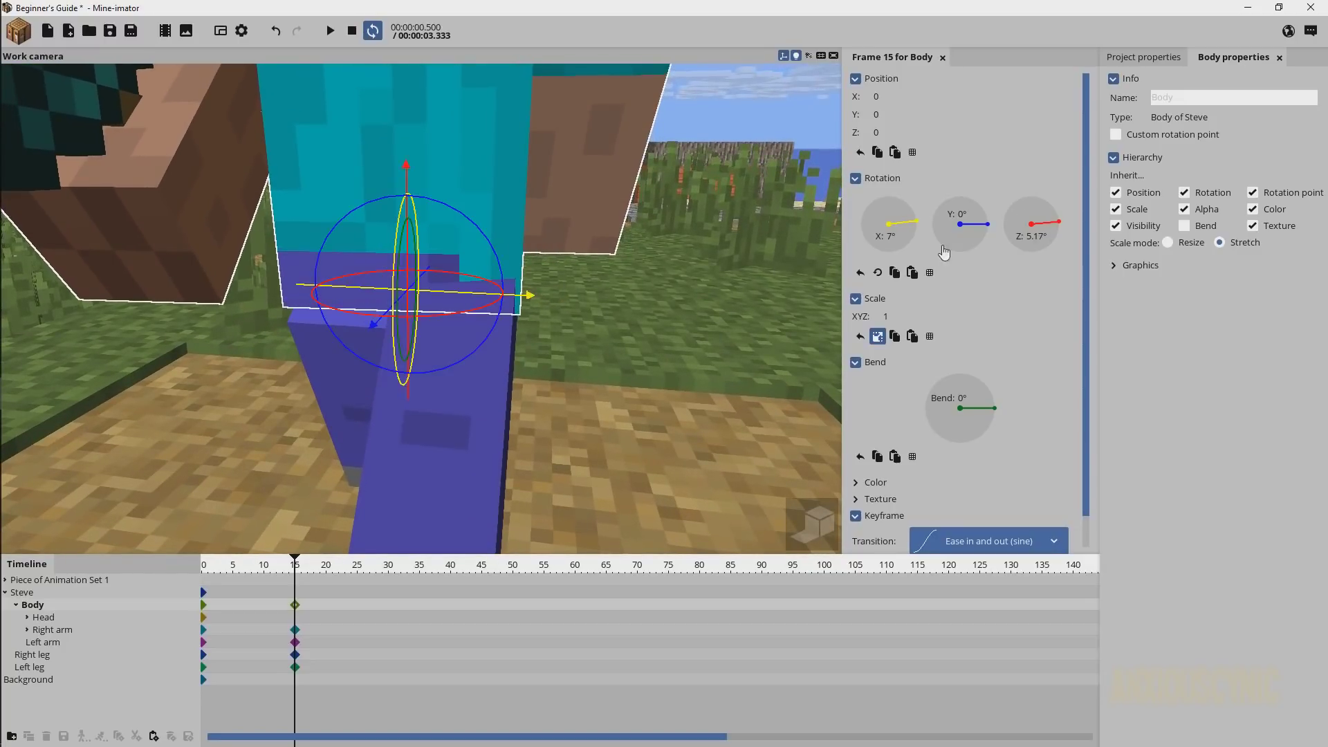
left_click(1039, 237)
type("3")
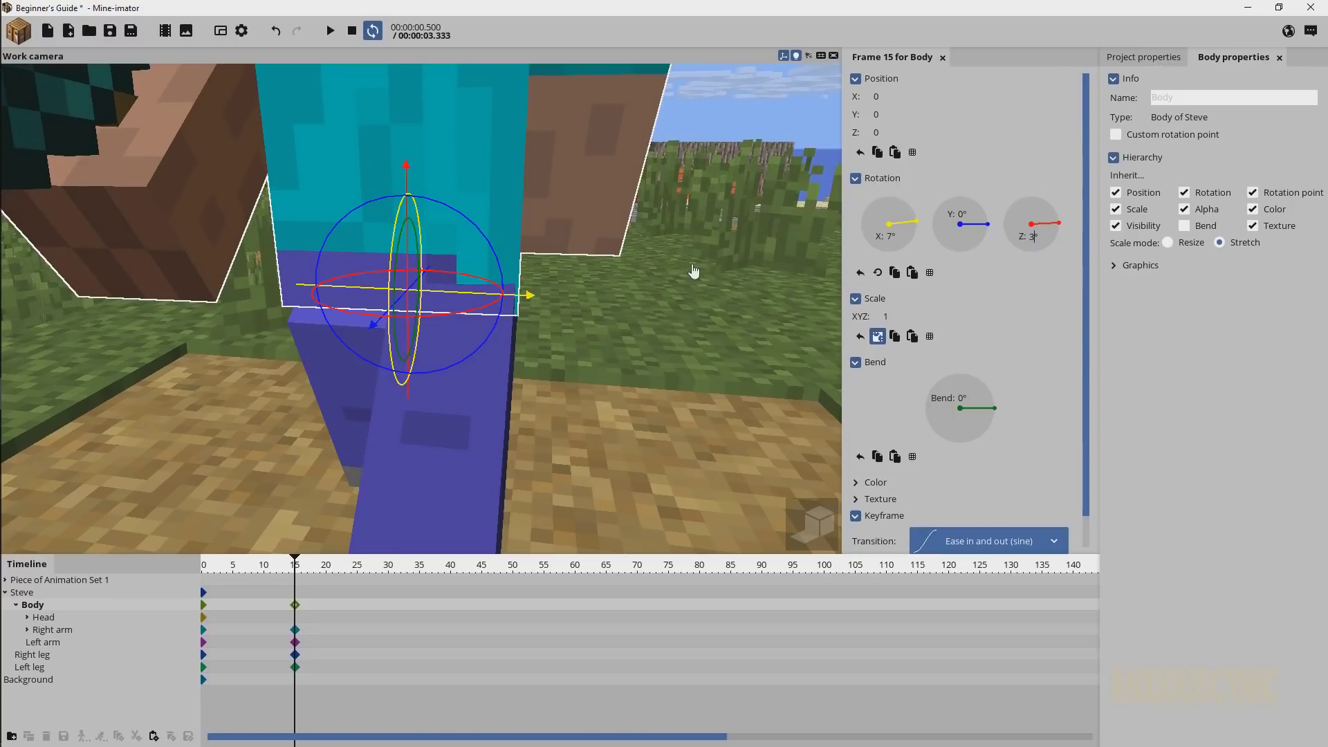
- Bend Steve's body forward at frame 15, setting the bend to 3°
left_click_drag(612, 262, 611, 261)
scroll(527, 181, "down", 3)
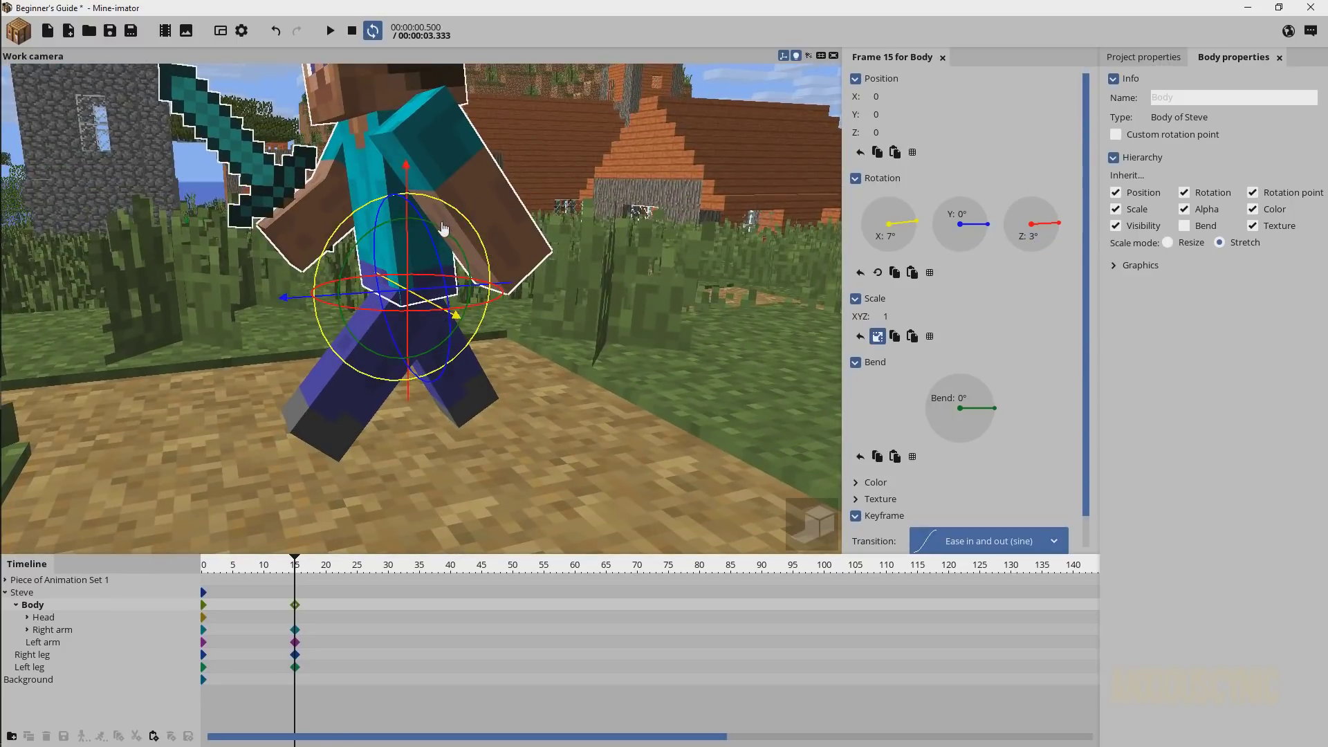
left_click_drag(444, 228, 435, 224)
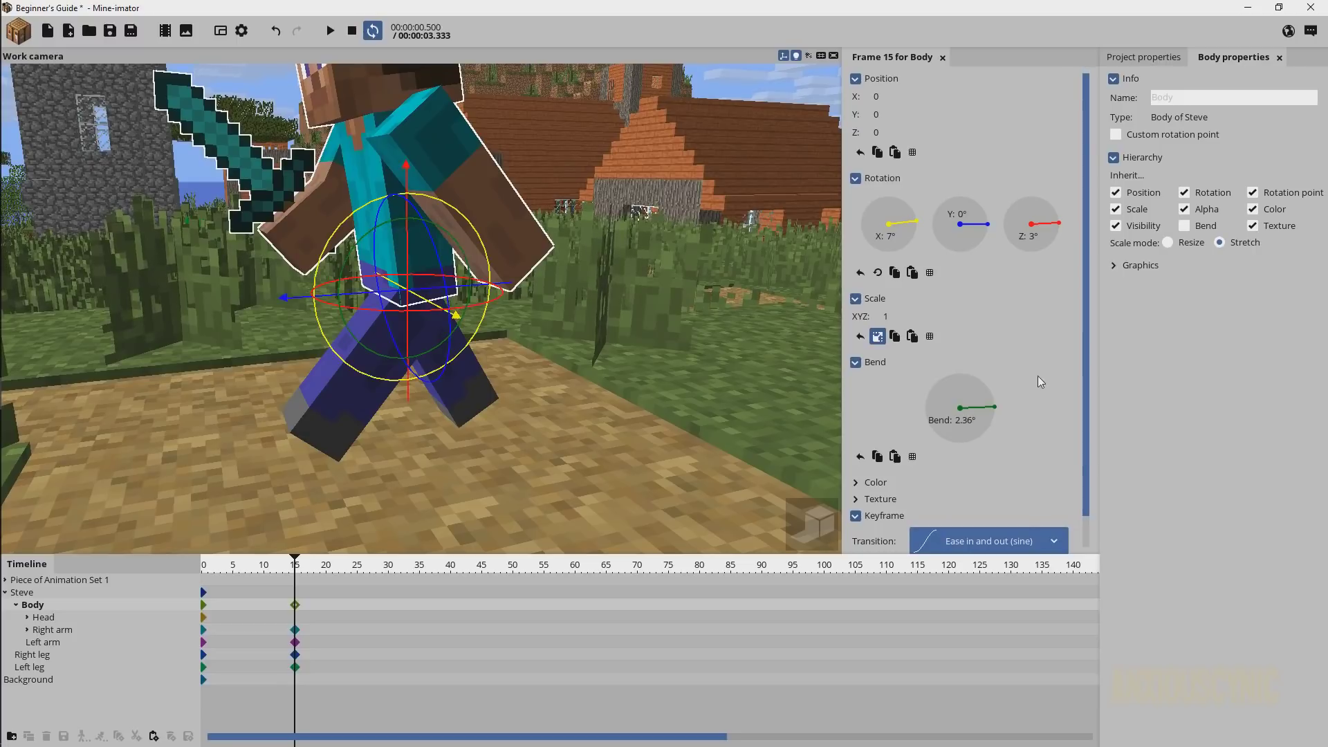
left_click(971, 418)
type("3")
left_click_drag(726, 311, 735, 321)
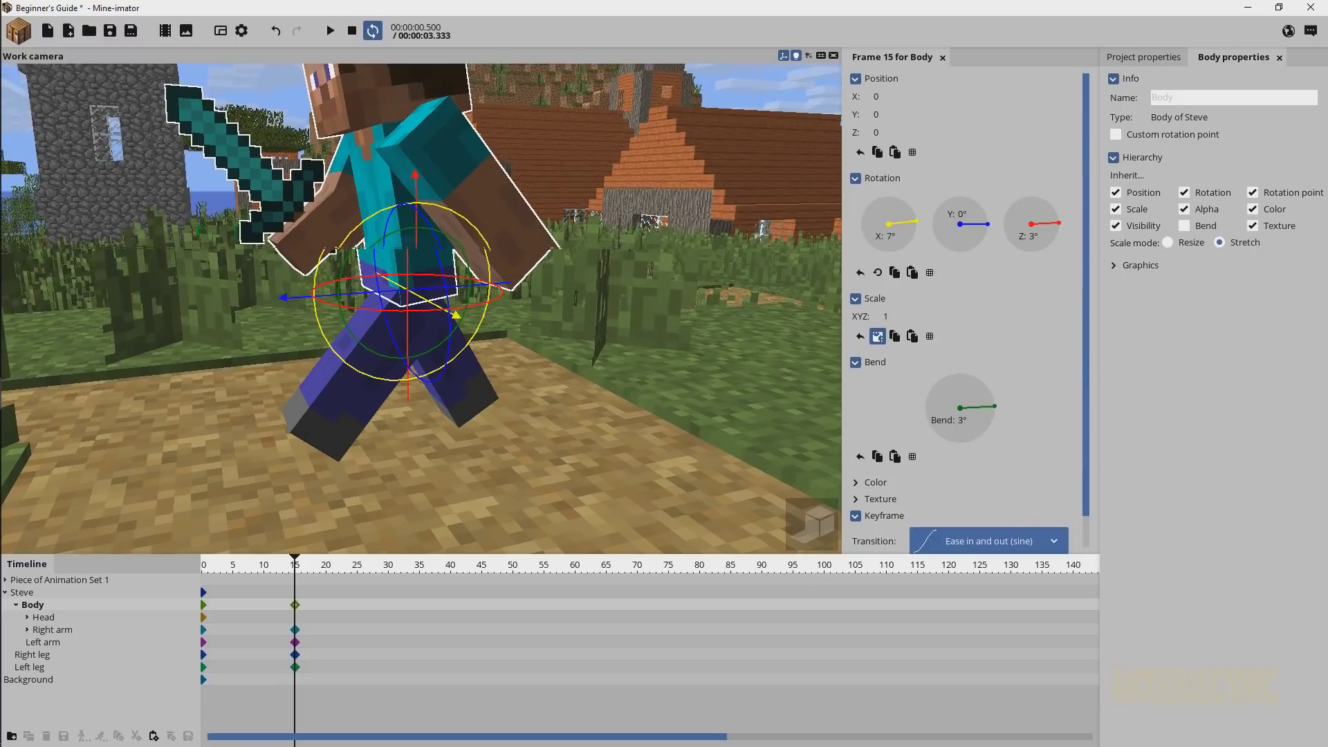
- Tilt Steve's head up at frame 15 by setting its X rotation to -7°
right_click_drag(511, 211, 504, 198)
left_click(442, 150)
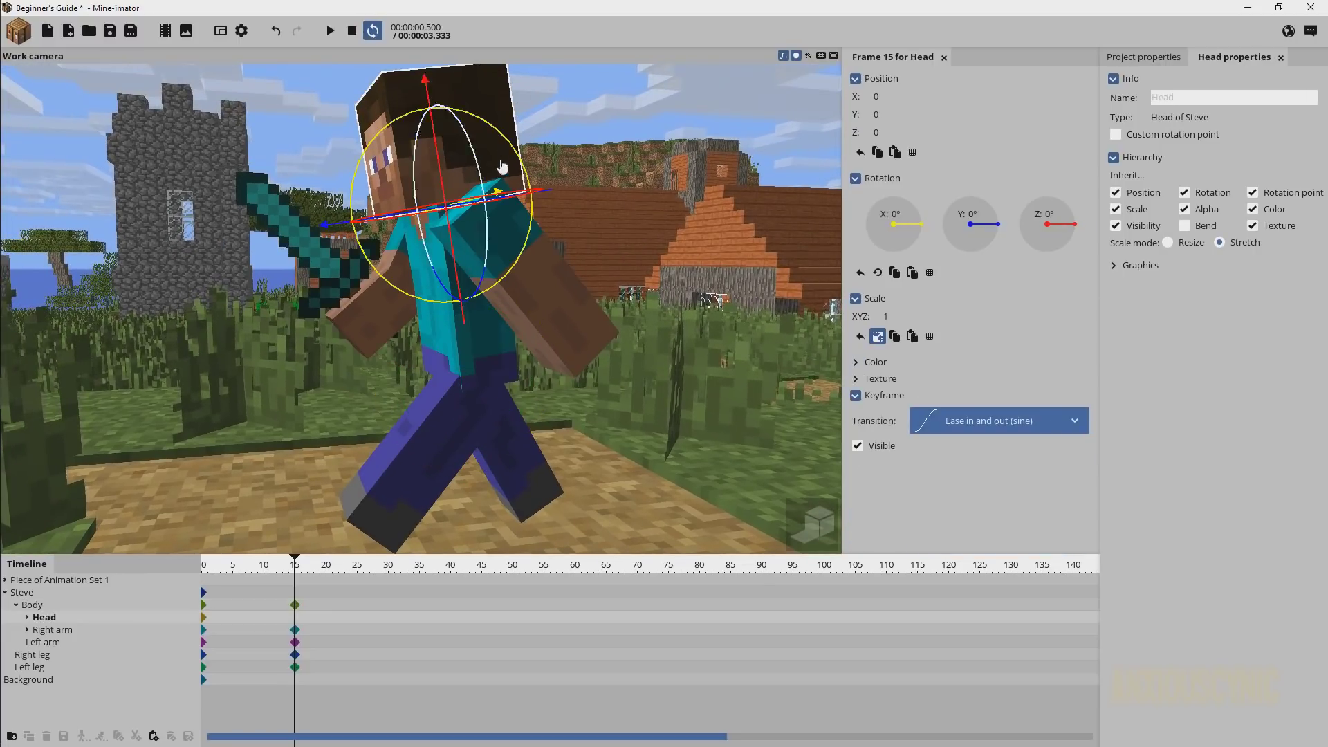
mouse_move(502, 167)
left_mouse_down()
mouse_move(509, 136)
mouse_move(518, 147)
left_mouse_up()
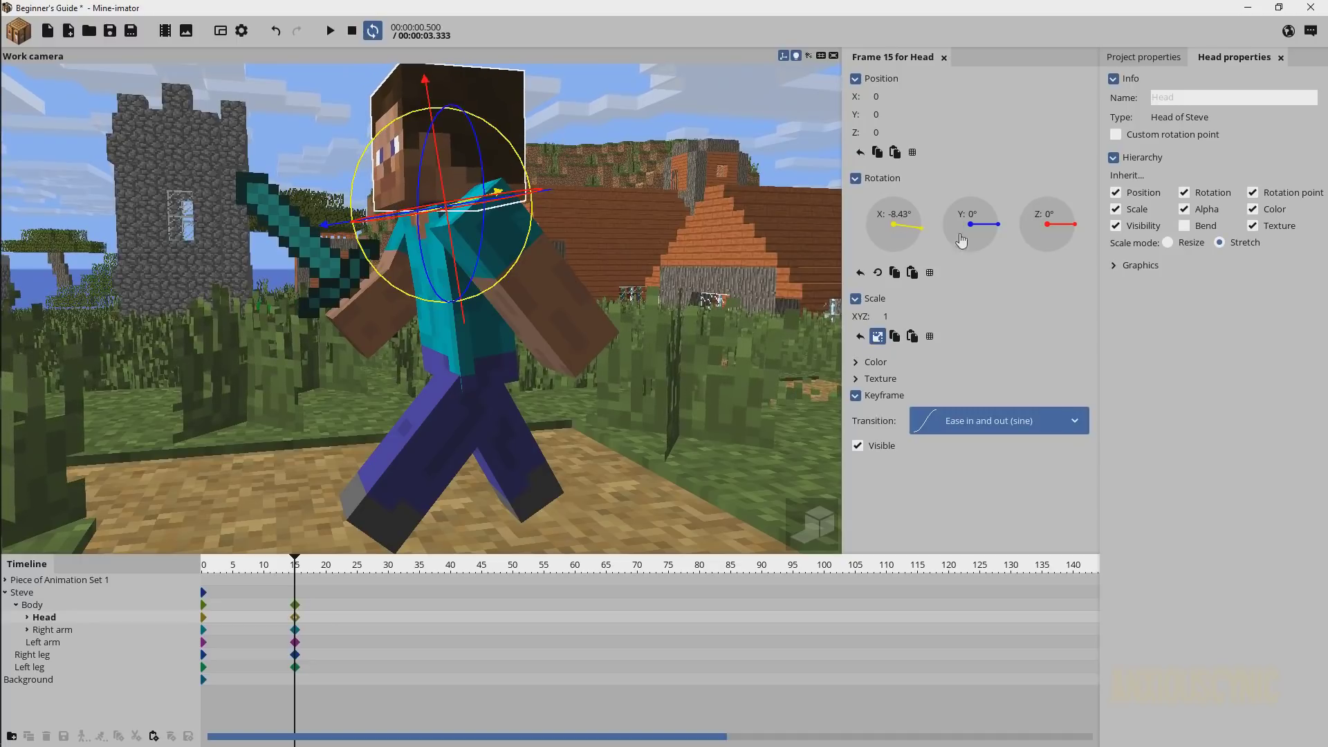
left_click(899, 213)
type("-")
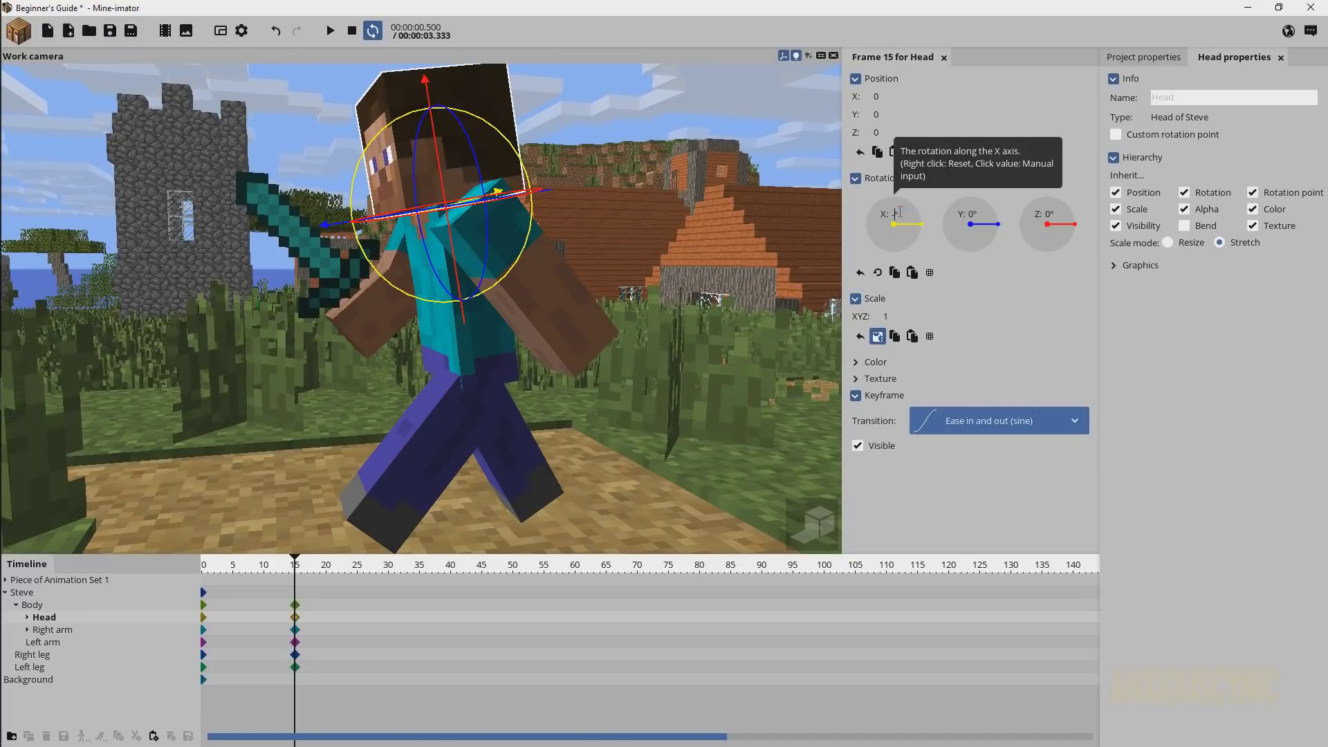
type("7")
- Set the head's Z rotation to -2° at frame 15 and save the project
left_click_drag(585, 199, 517, 181)
left_click(1049, 237)
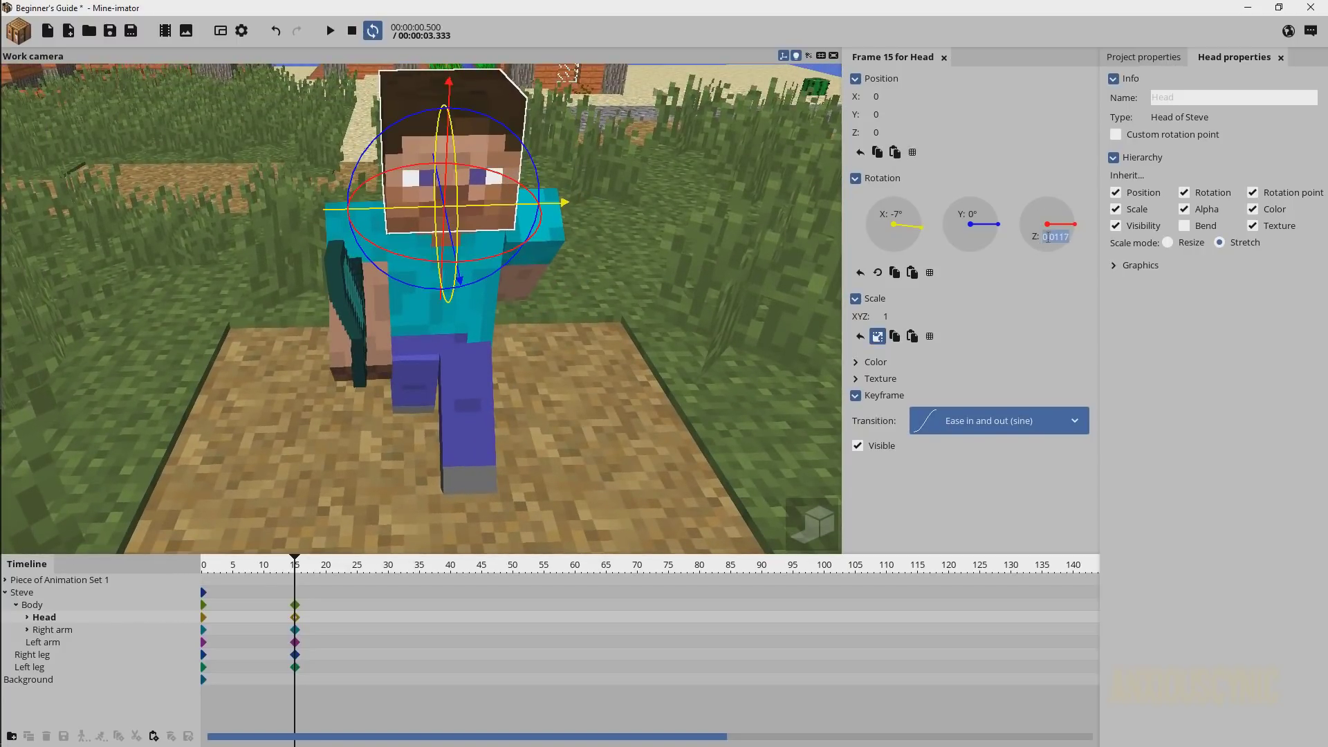
type("3")
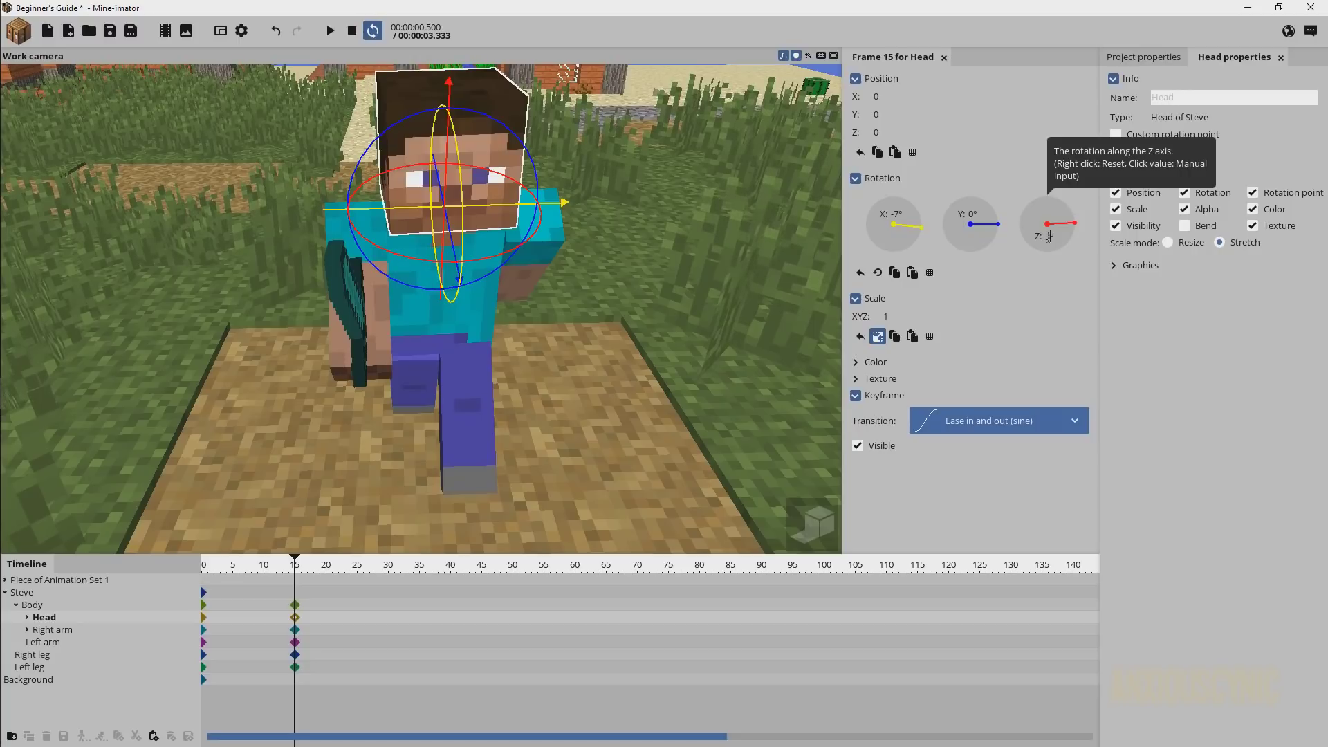
key("BackSpace")
type("--2")
key("Return")
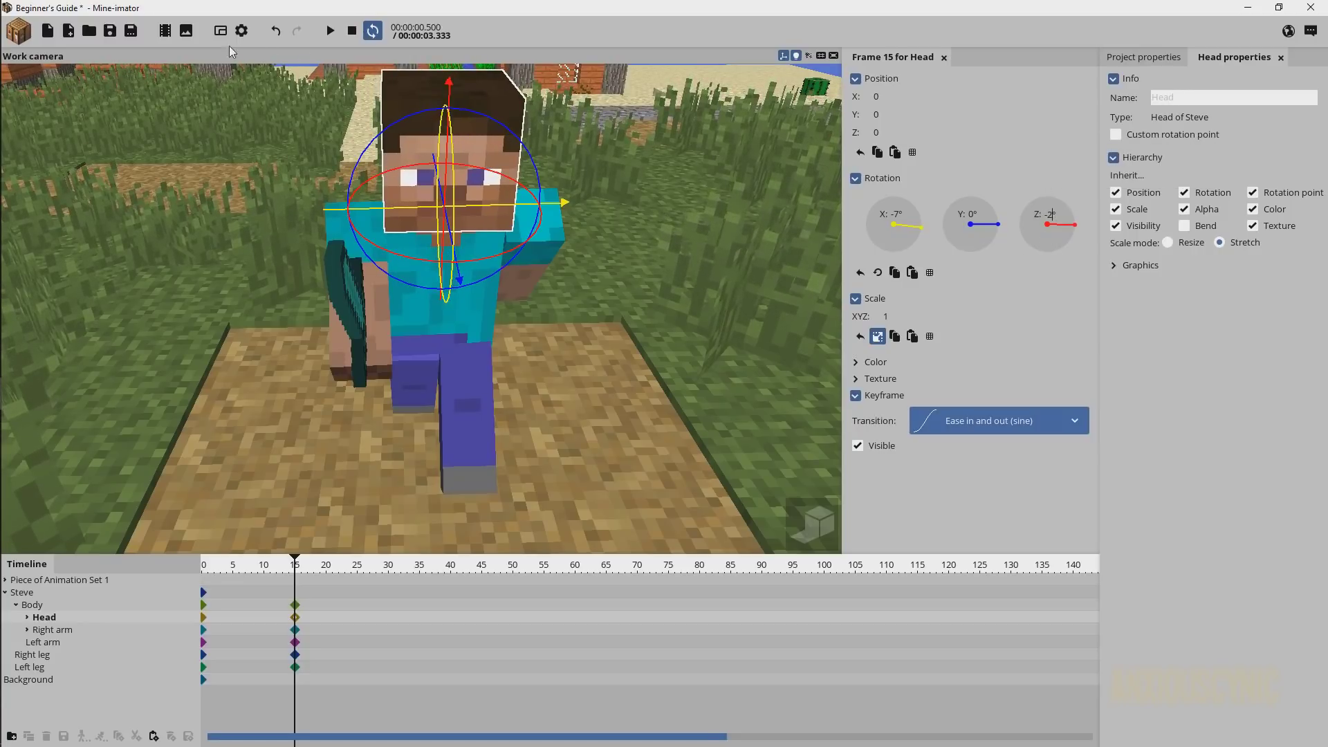
left_click(110, 31)
- Adjust the left arm's bend slightly and bend the right arm to about 29° at frame 15
left_click_drag(719, 425, 639, 386)
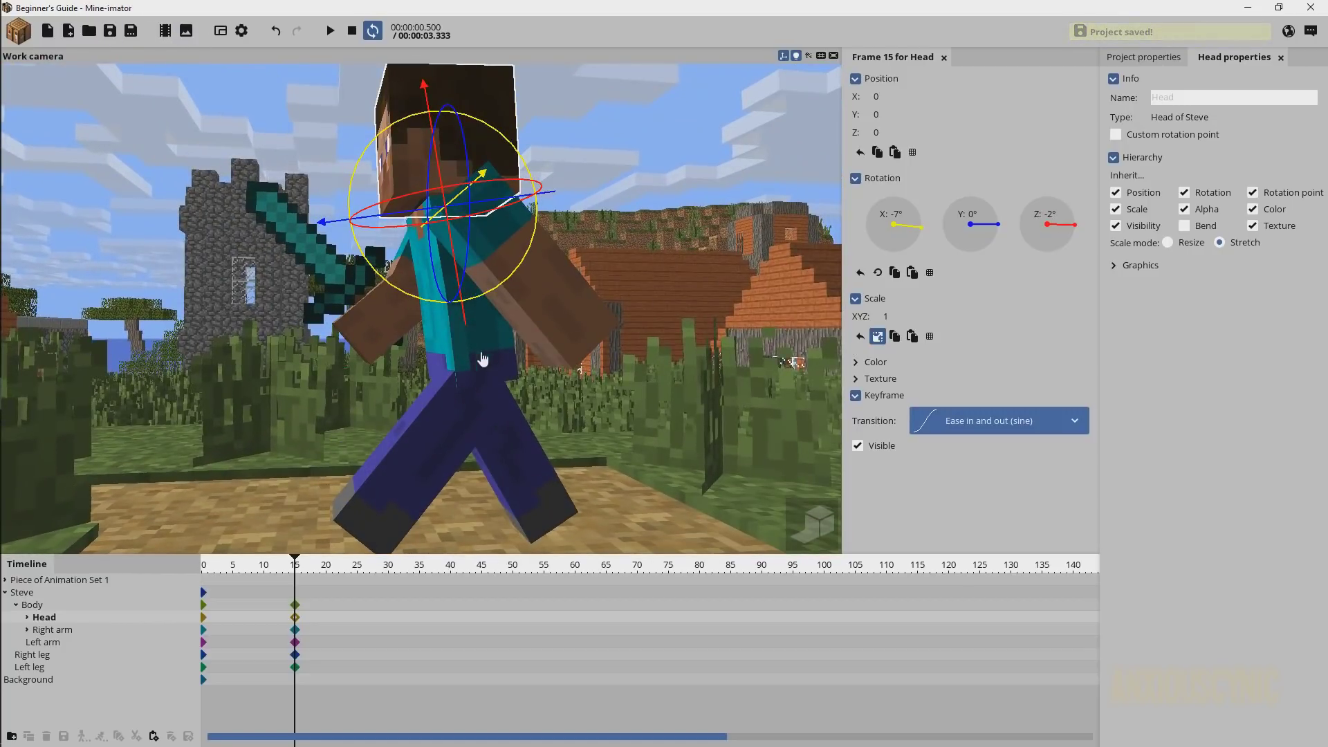
left_click(564, 272)
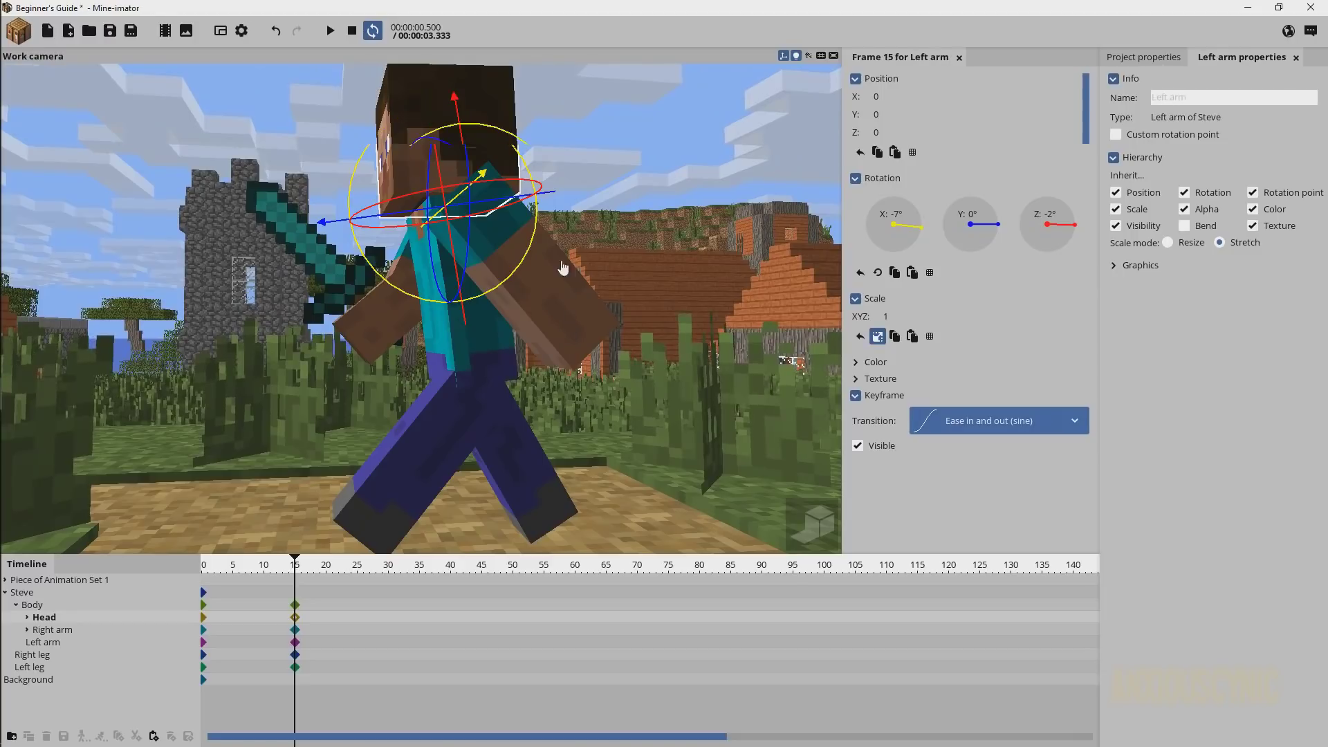
mouse_move(525, 172)
left_mouse_down()
mouse_move(537, 188)
mouse_move(530, 178)
left_mouse_up()
left_click(371, 327)
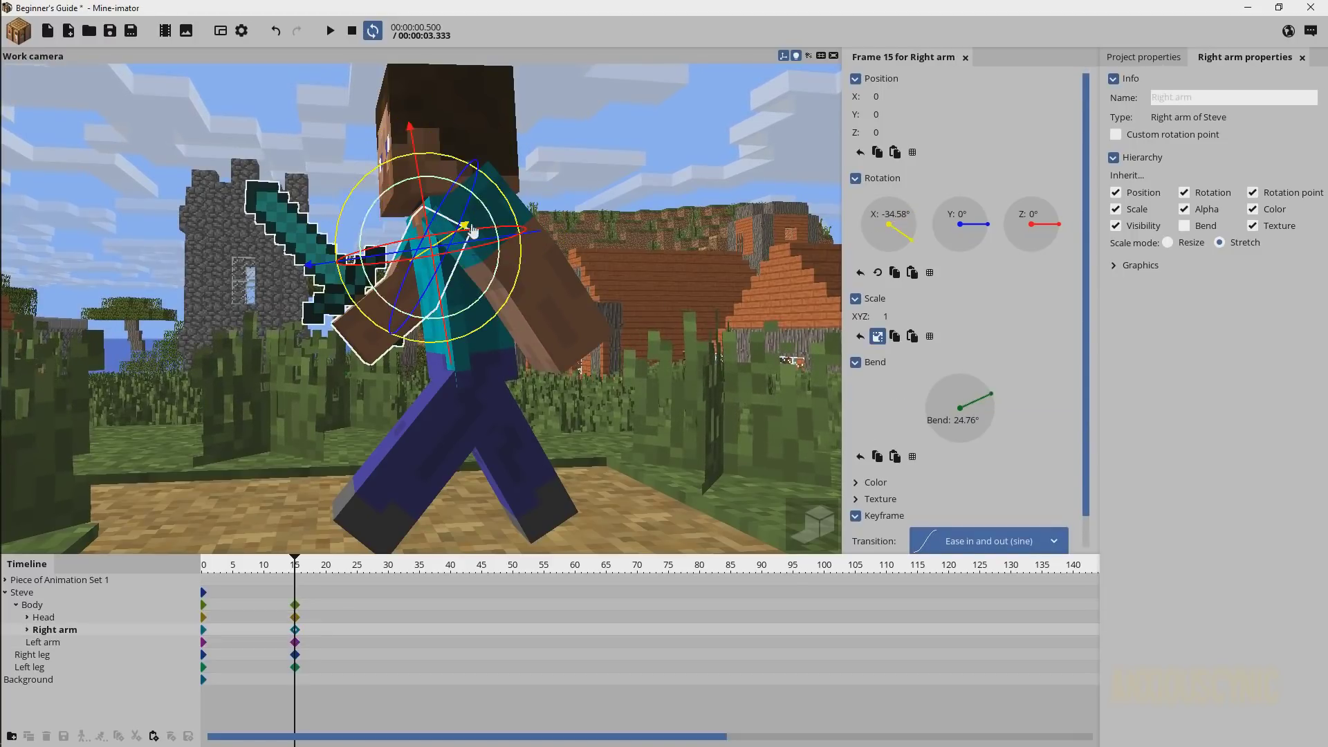
left_click_drag(474, 223, 483, 240)
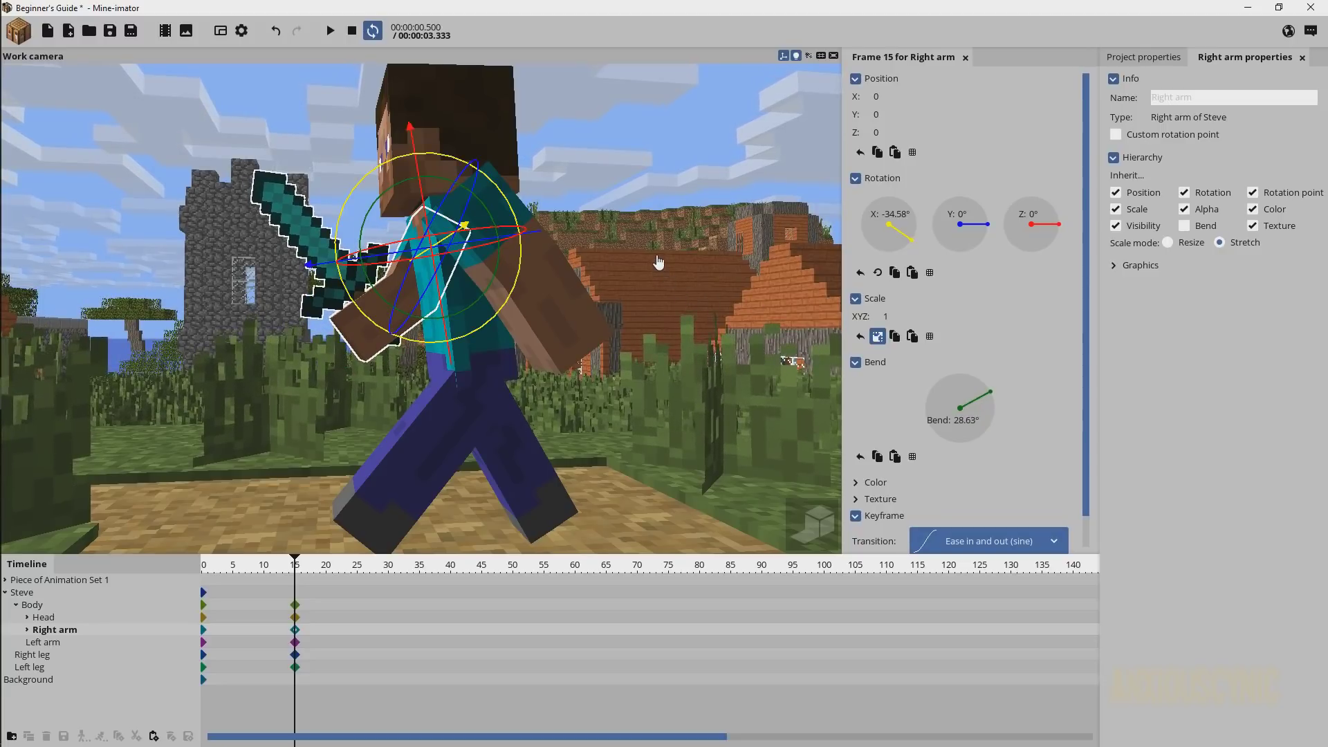
- Copy the left leg's frame 15 keyframe and paste it onto the right leg's track at frame 30
left_click_drag(658, 257, 658, 263)
scroll(656, 258, "down", 2)
scroll(656, 251, "up", 1)
right_click_drag(657, 250, 671, 238)
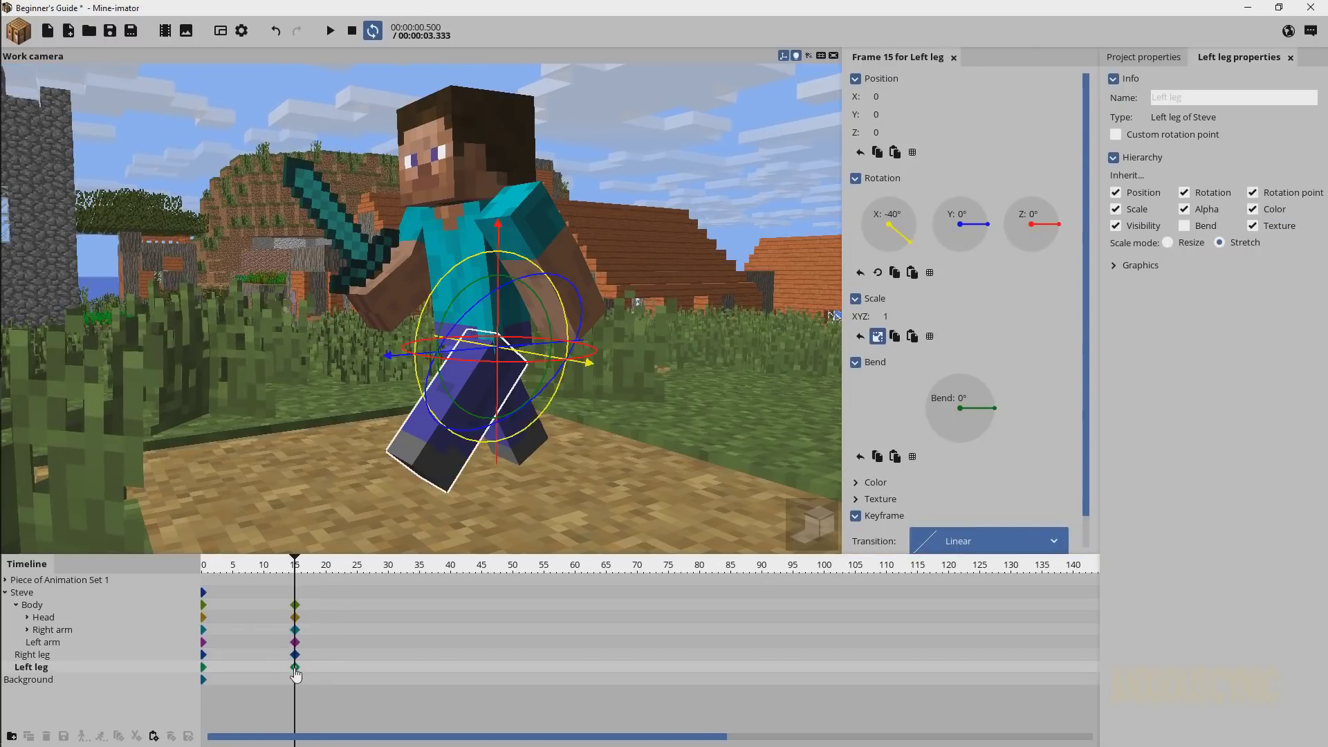
left_click(295, 668)
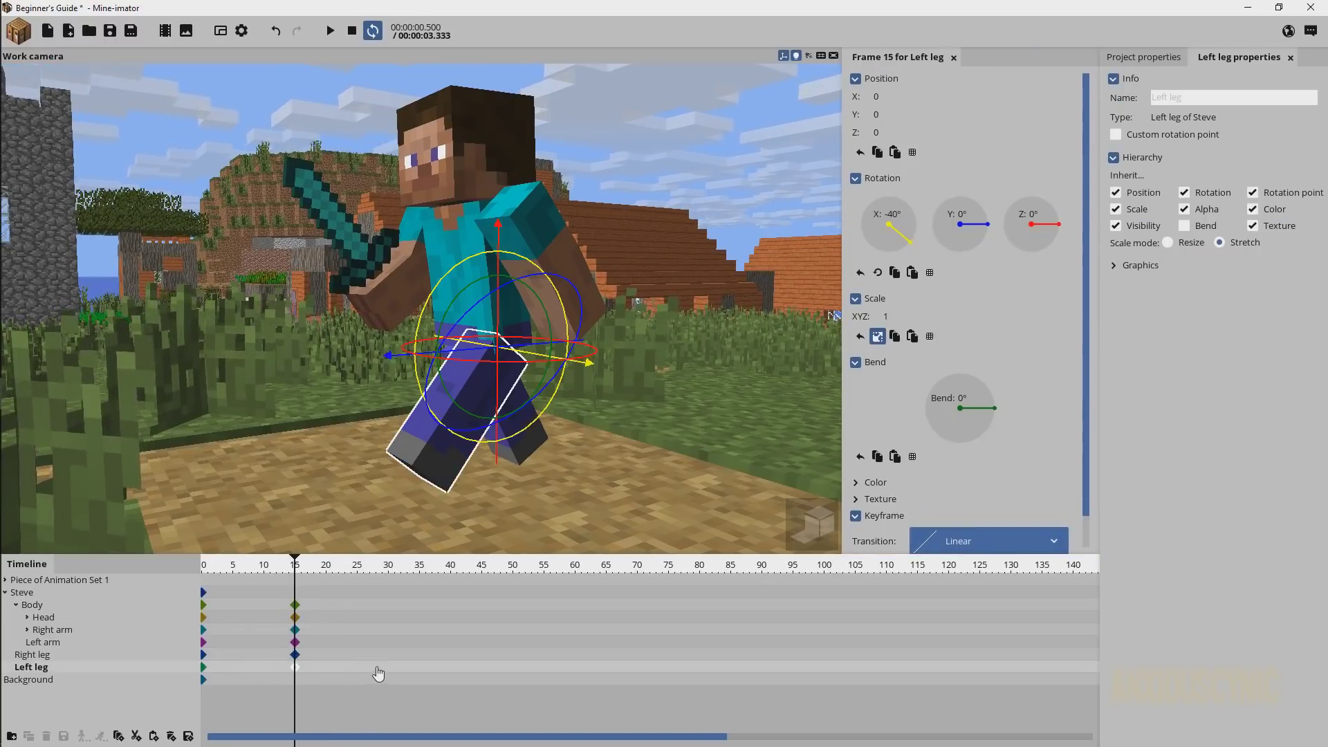
left_click(353, 655)
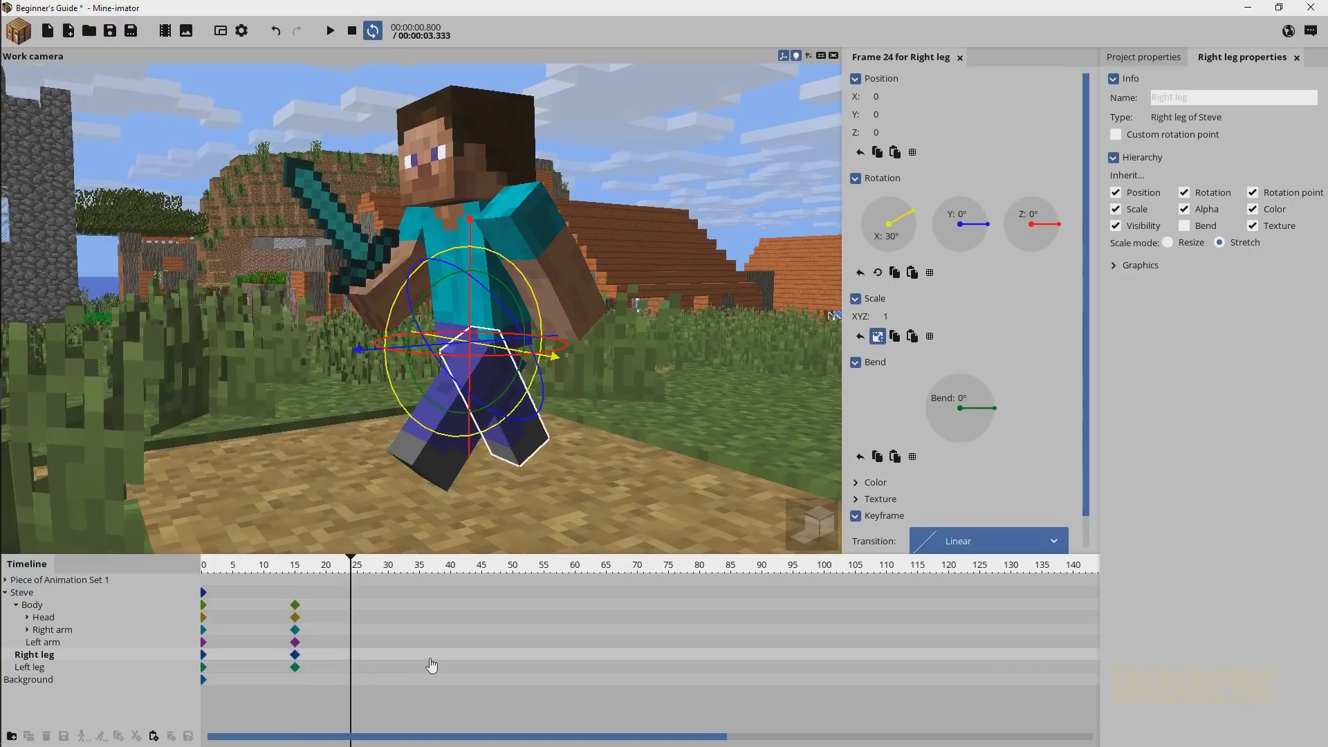
key("ctrl+v")
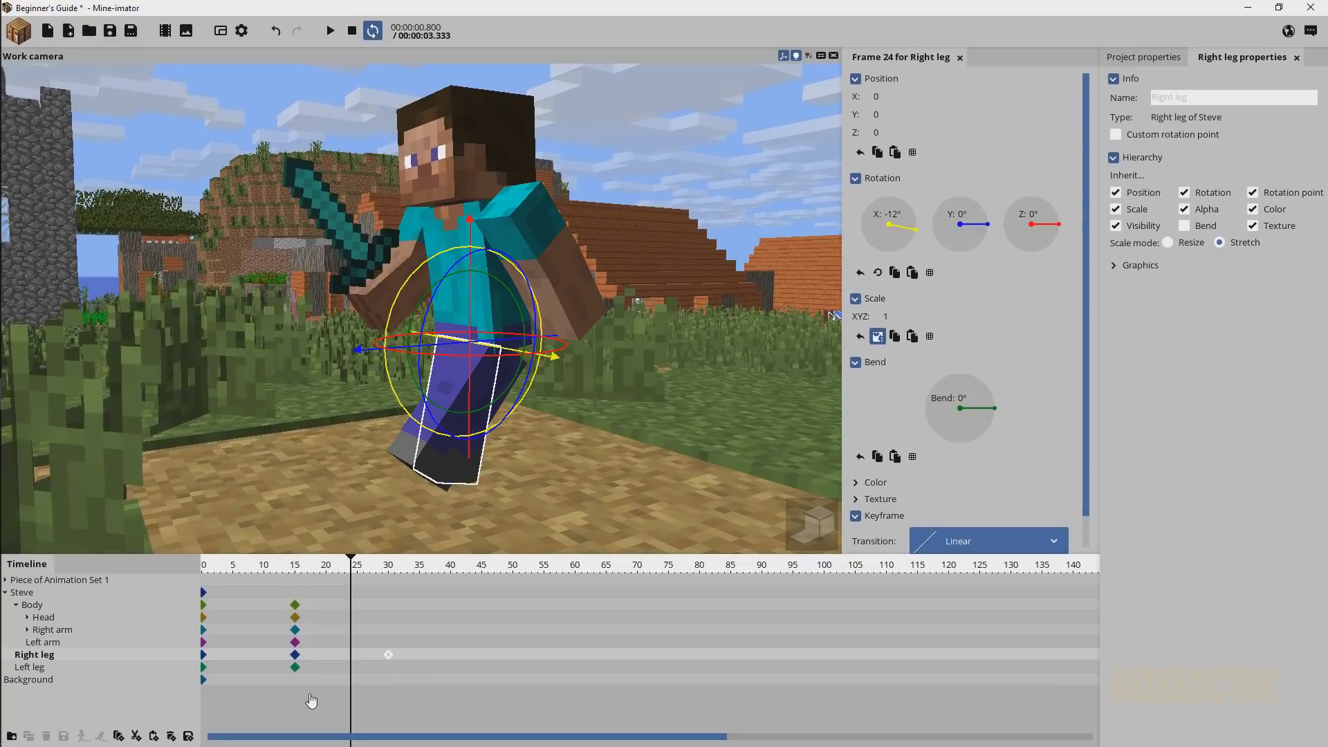
- Copy the right leg's frame 15 keyframe and paste it onto the left leg's track at frame 30
left_click(295, 655)
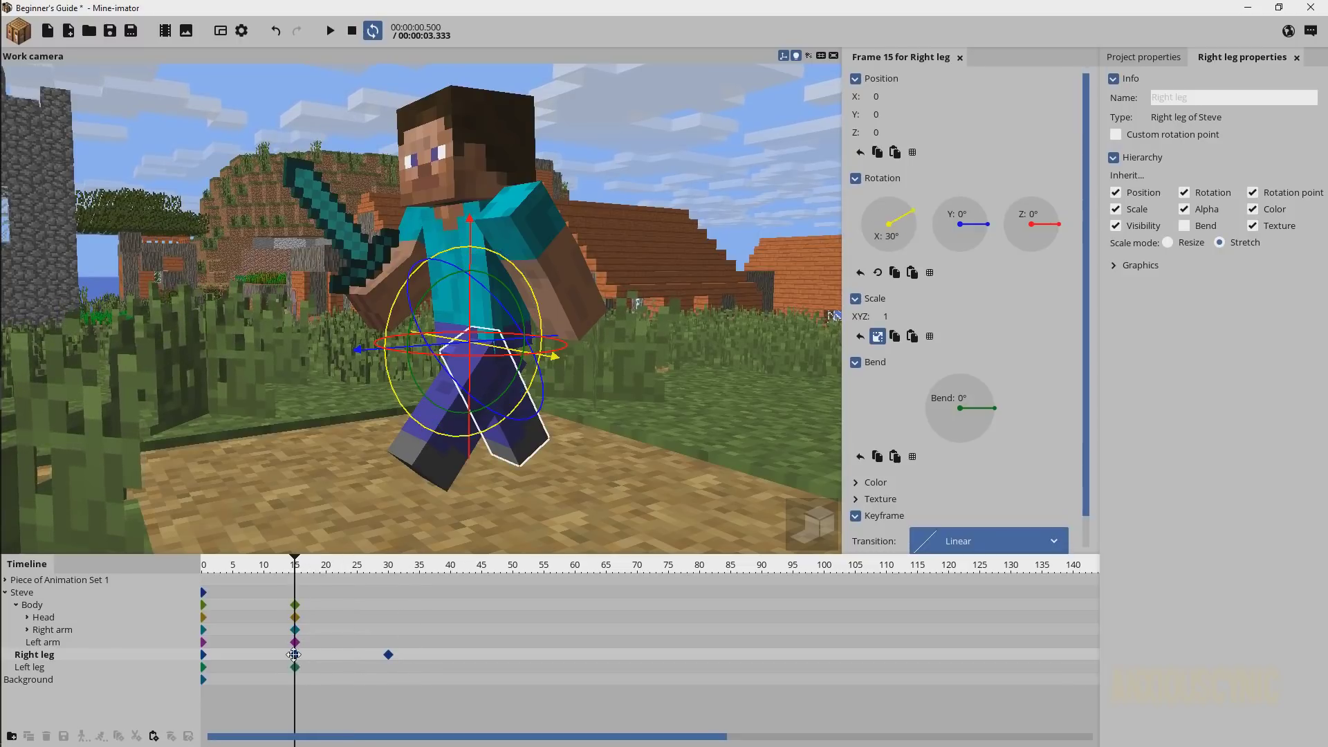
left_click(382, 667)
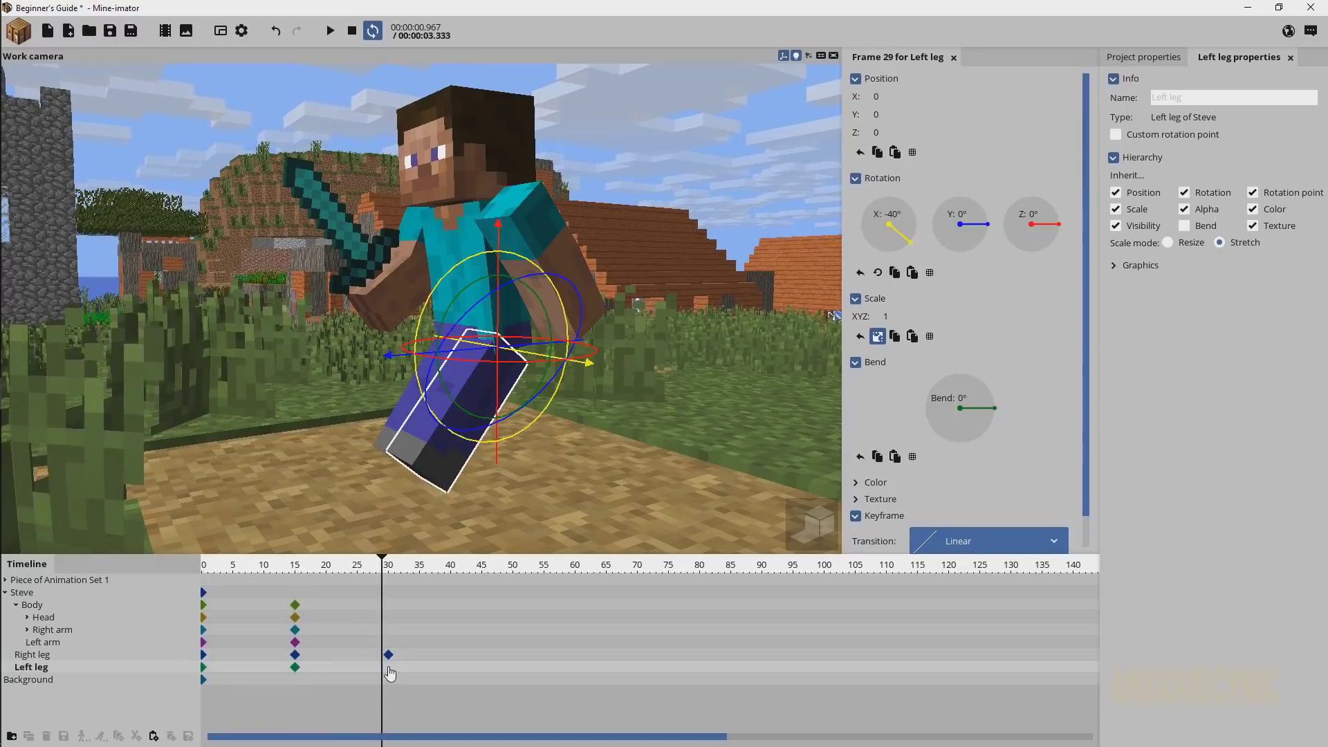
key("ctrl+v")
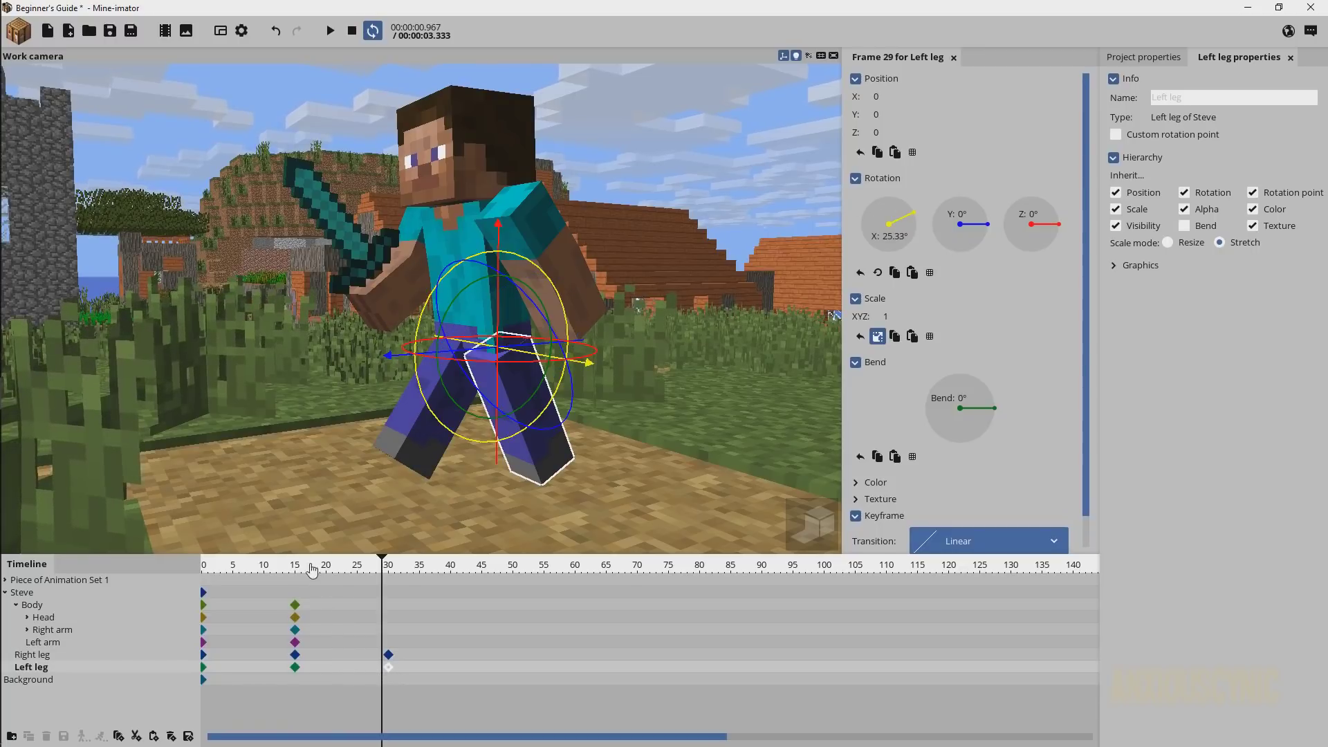
mouse_move(308, 567)
left_mouse_down()
mouse_move(289, 565)
mouse_move(386, 584)
mouse_move(288, 583)
mouse_move(378, 585)
mouse_move(294, 586)
mouse_move(313, 586)
left_mouse_up()
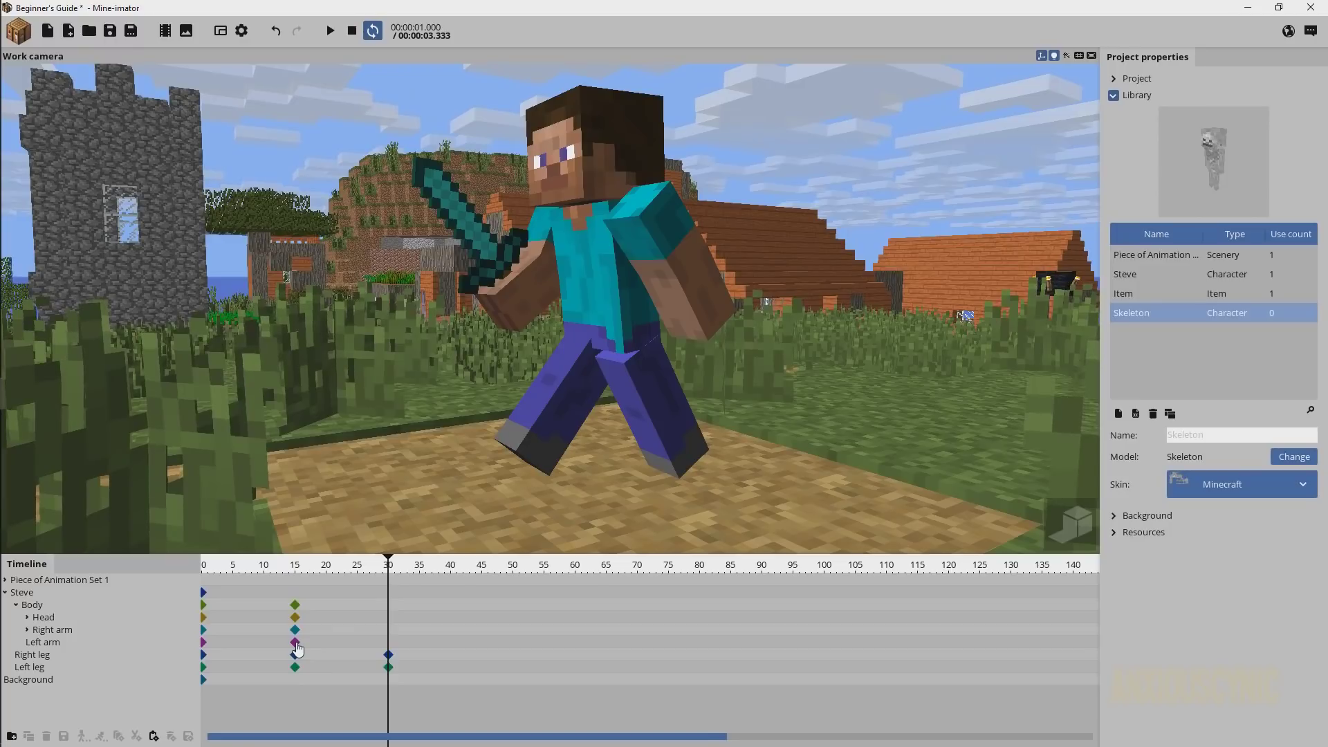
- Swap the arms' frame 15 keyframes at frame 30, pasting the left arm's onto the right arm and the right arm's onto the left
left_click(296, 642)
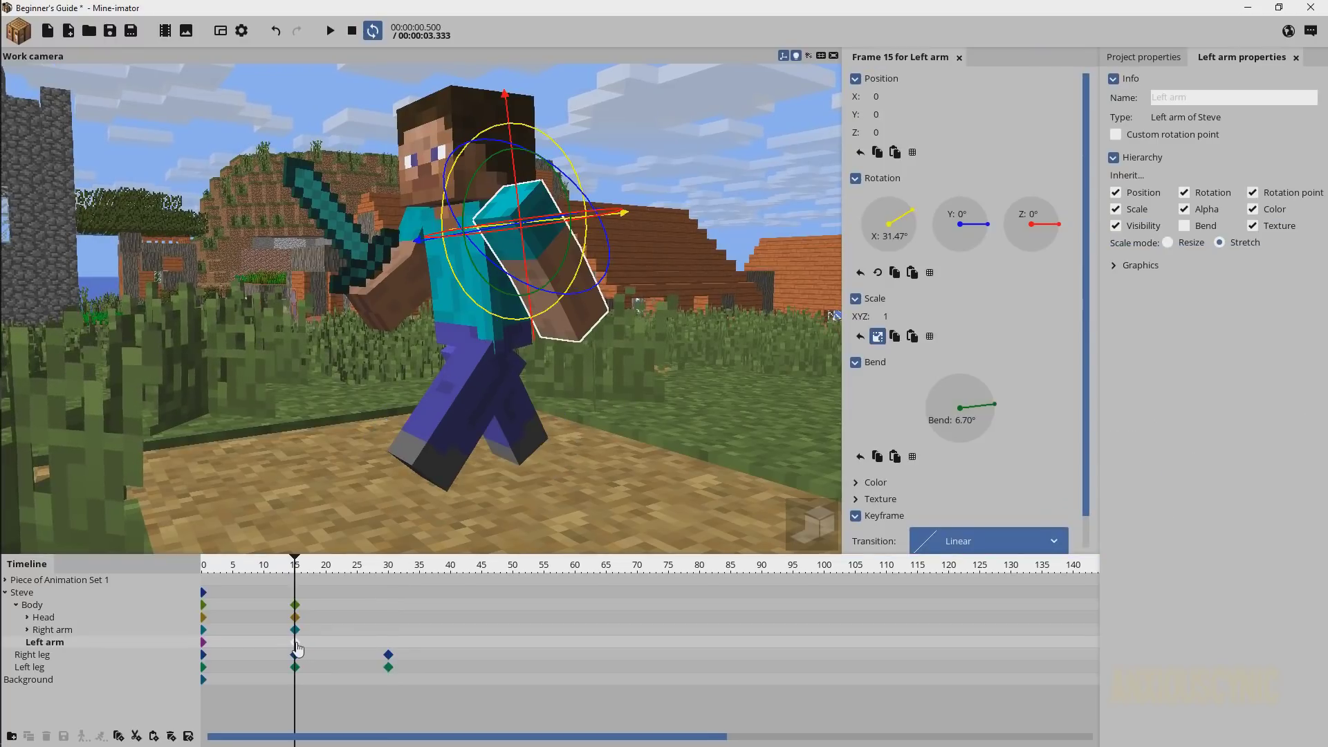
left_click(388, 635)
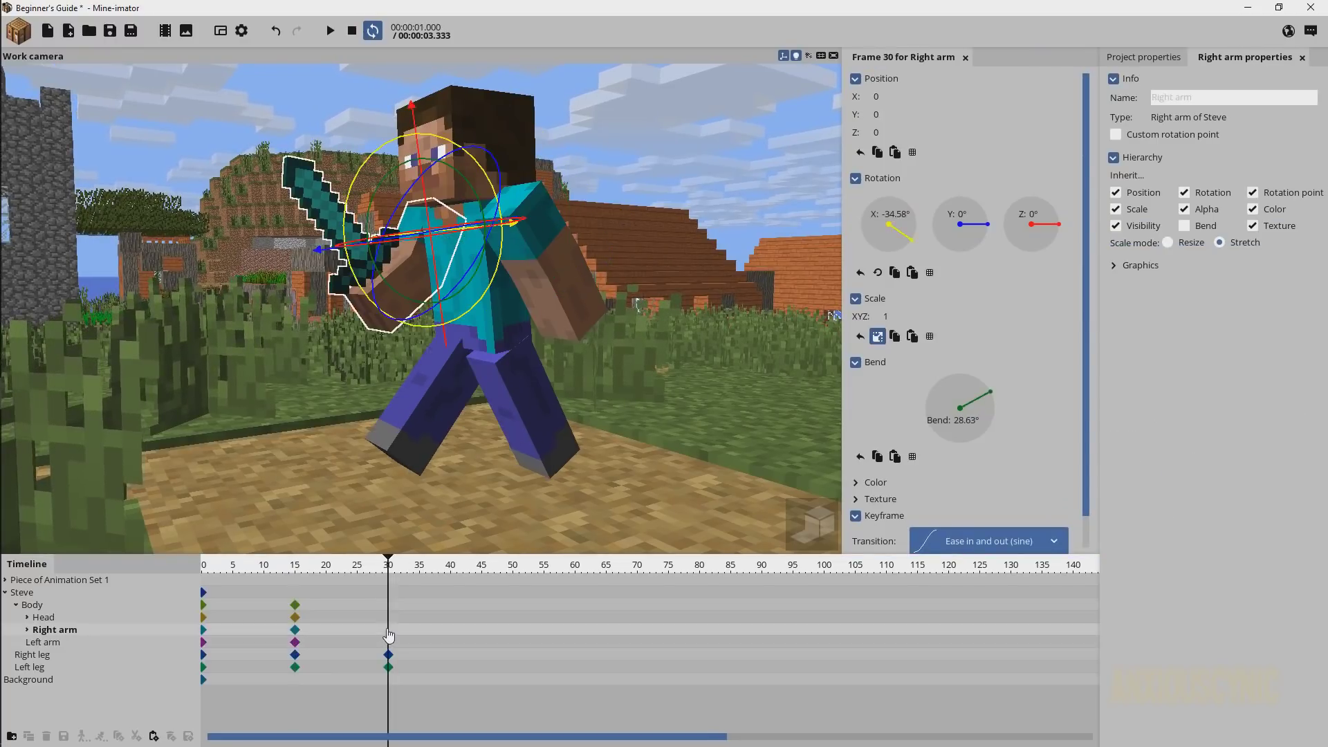
key("ctrl+v")
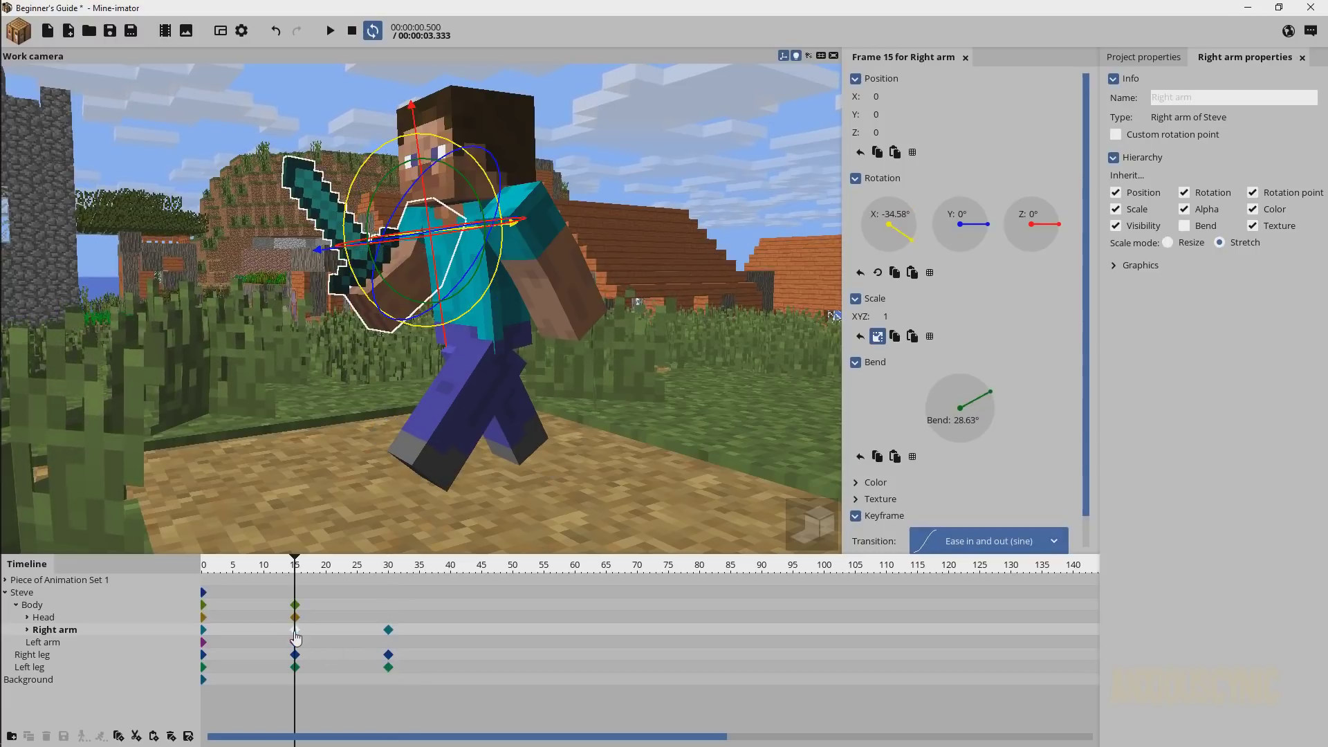
left_click(393, 644)
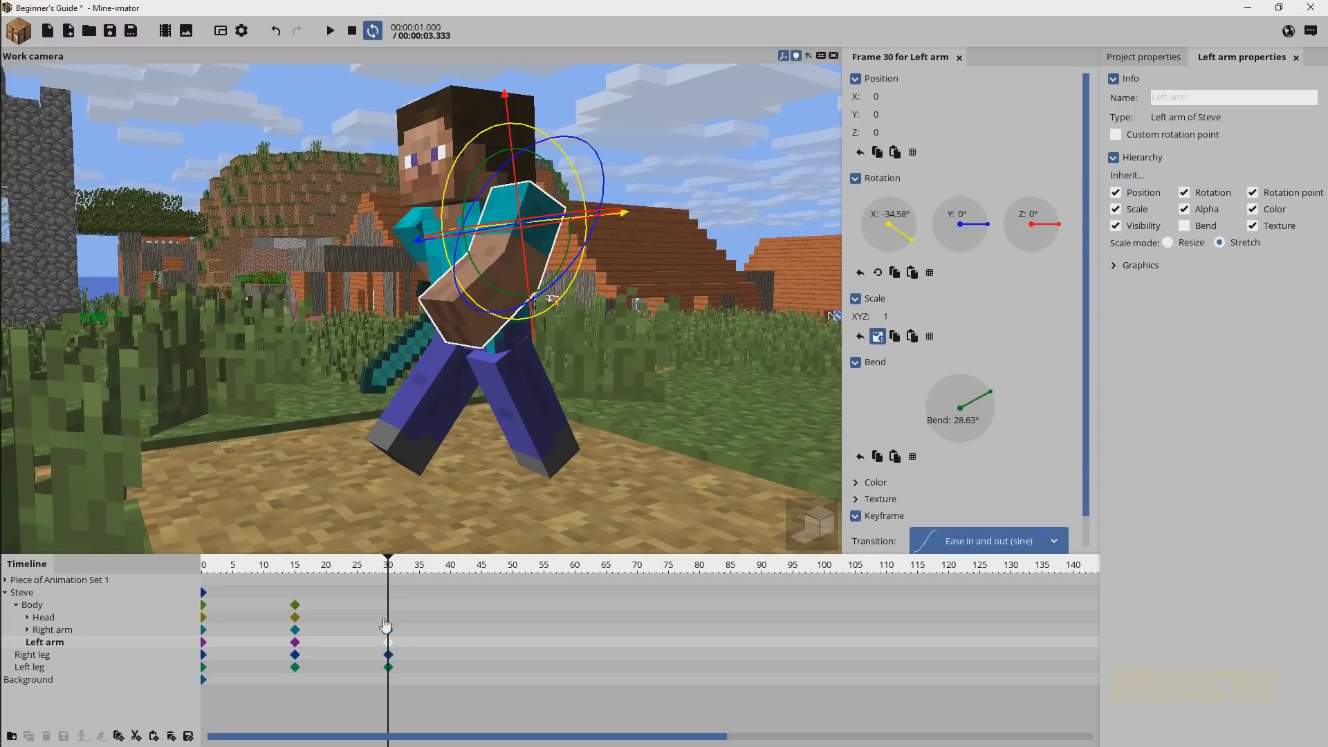
left_click_drag(336, 566, 404, 576)
- Copy the body and head keyframes from frame 15 to frame 30 and set the body's Z rotation there to -3°
left_click(294, 618)
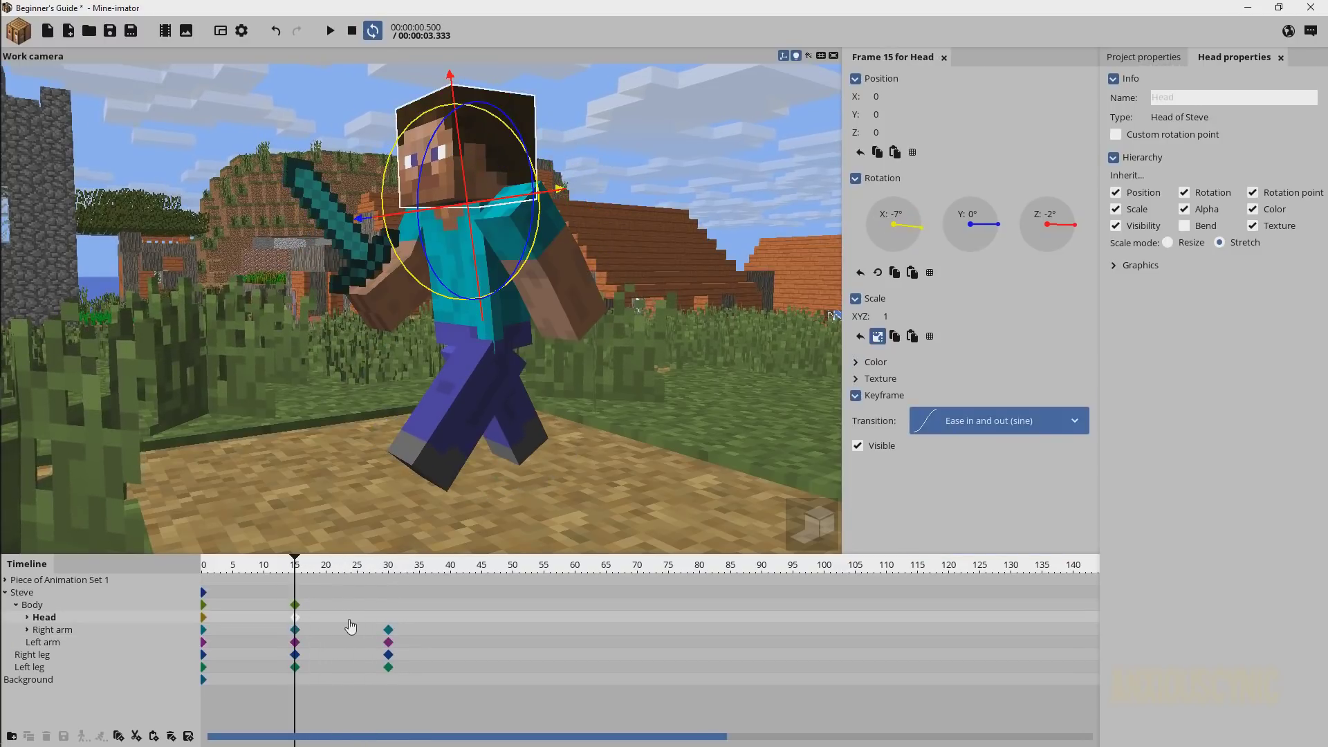
left_click_drag(307, 602, 322, 625)
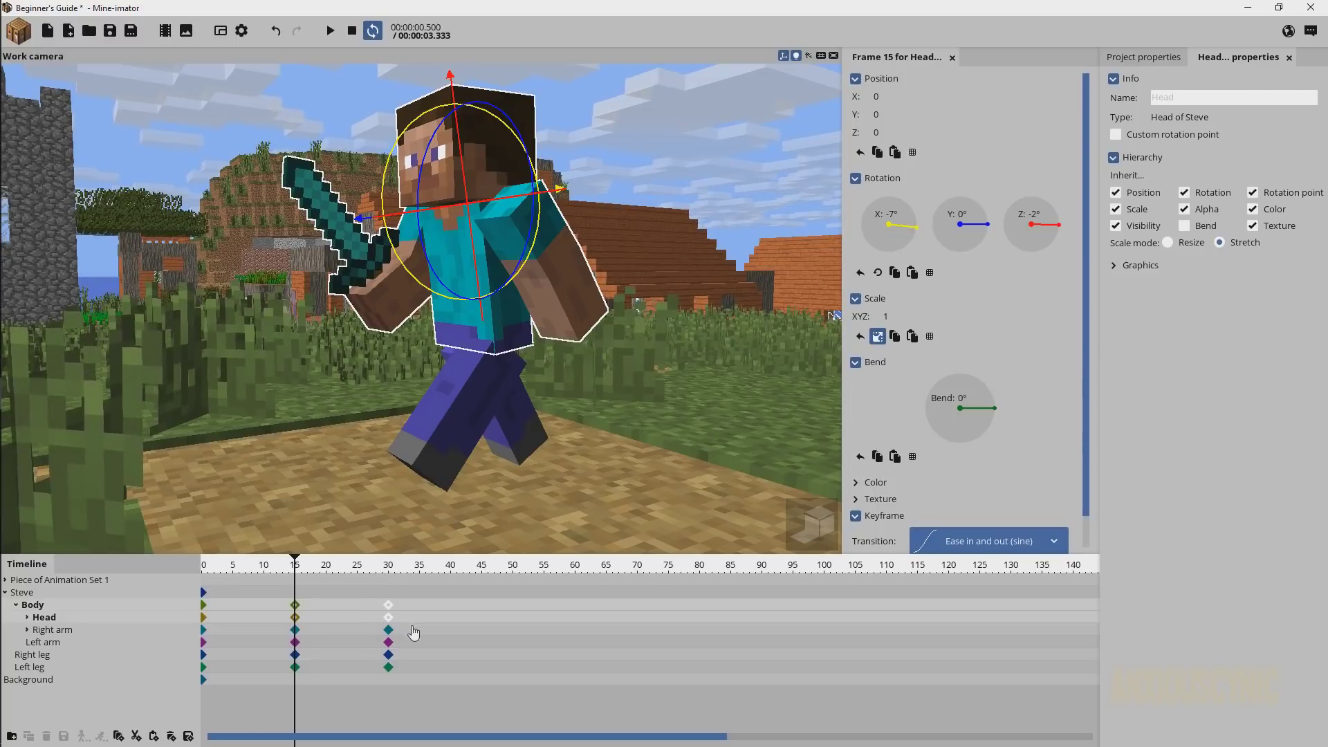
double_click(389, 605)
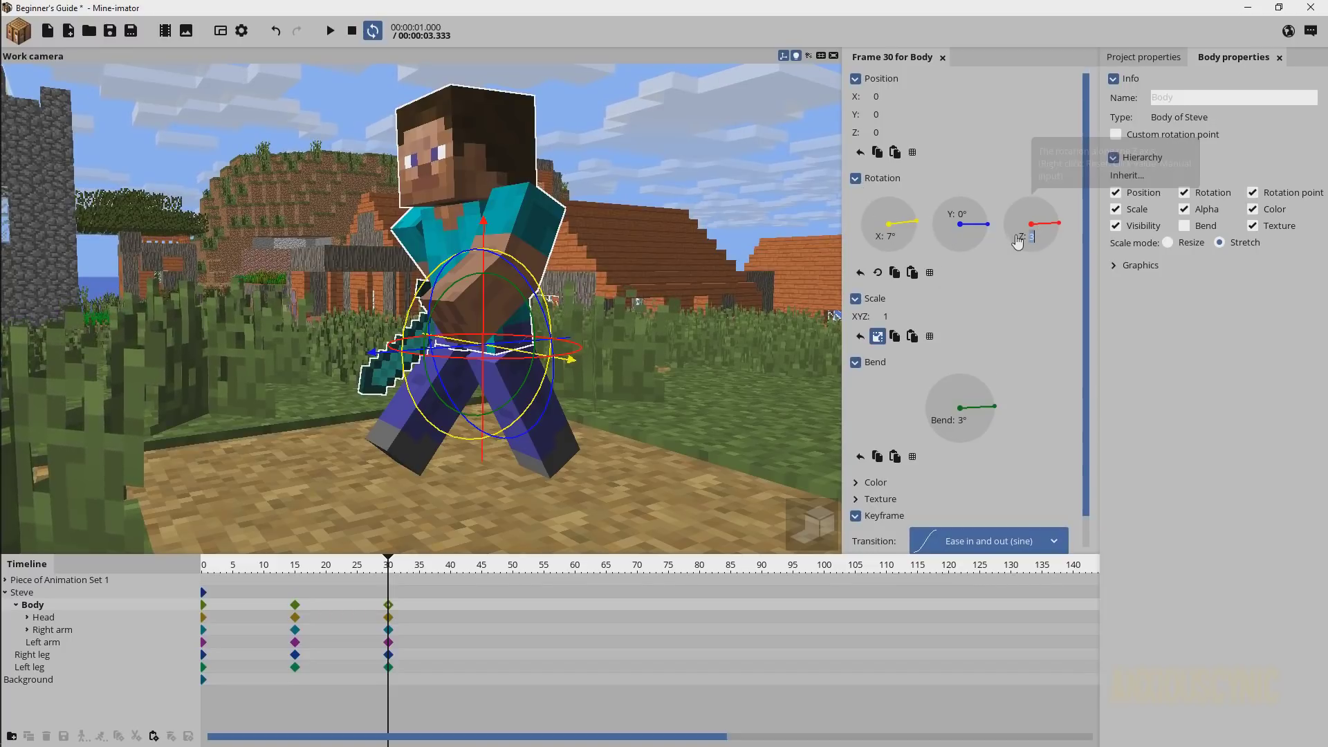
left_click_drag(634, 266, 504, 305)
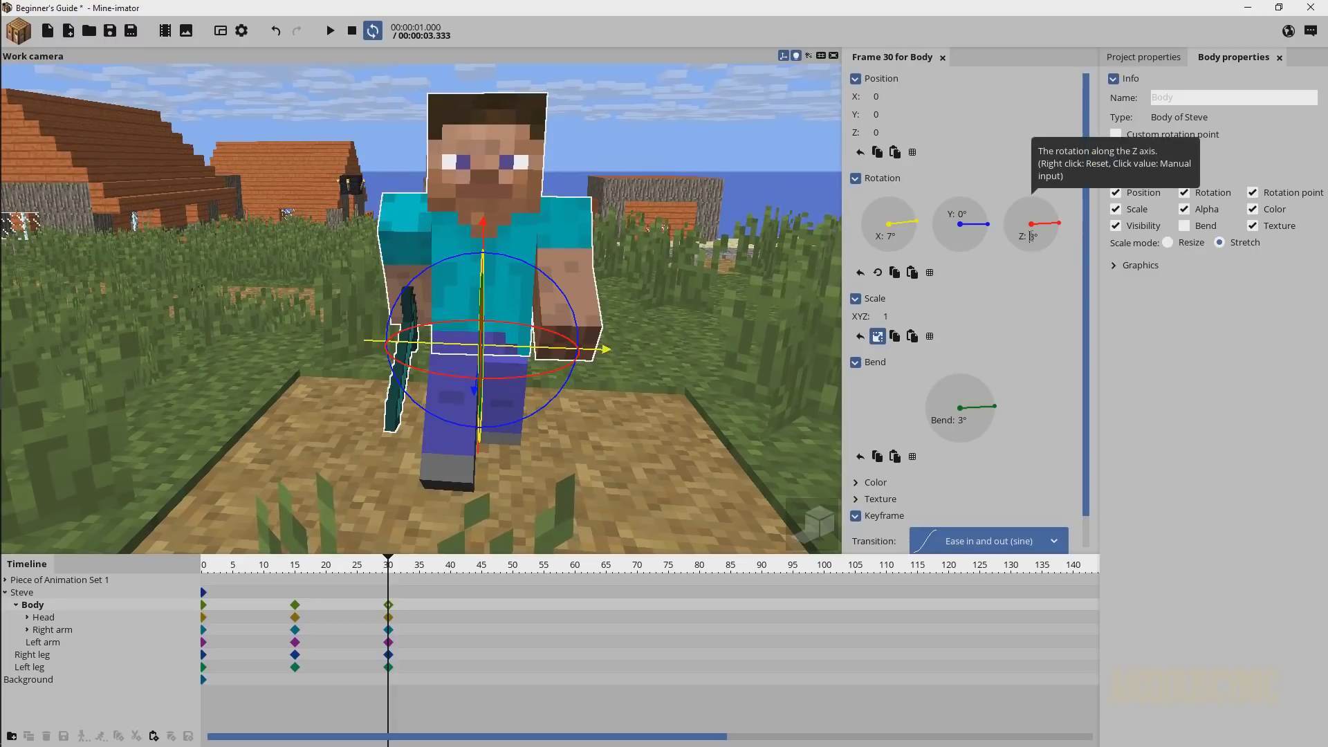
left_click_drag(1045, 258, 1043, 265)
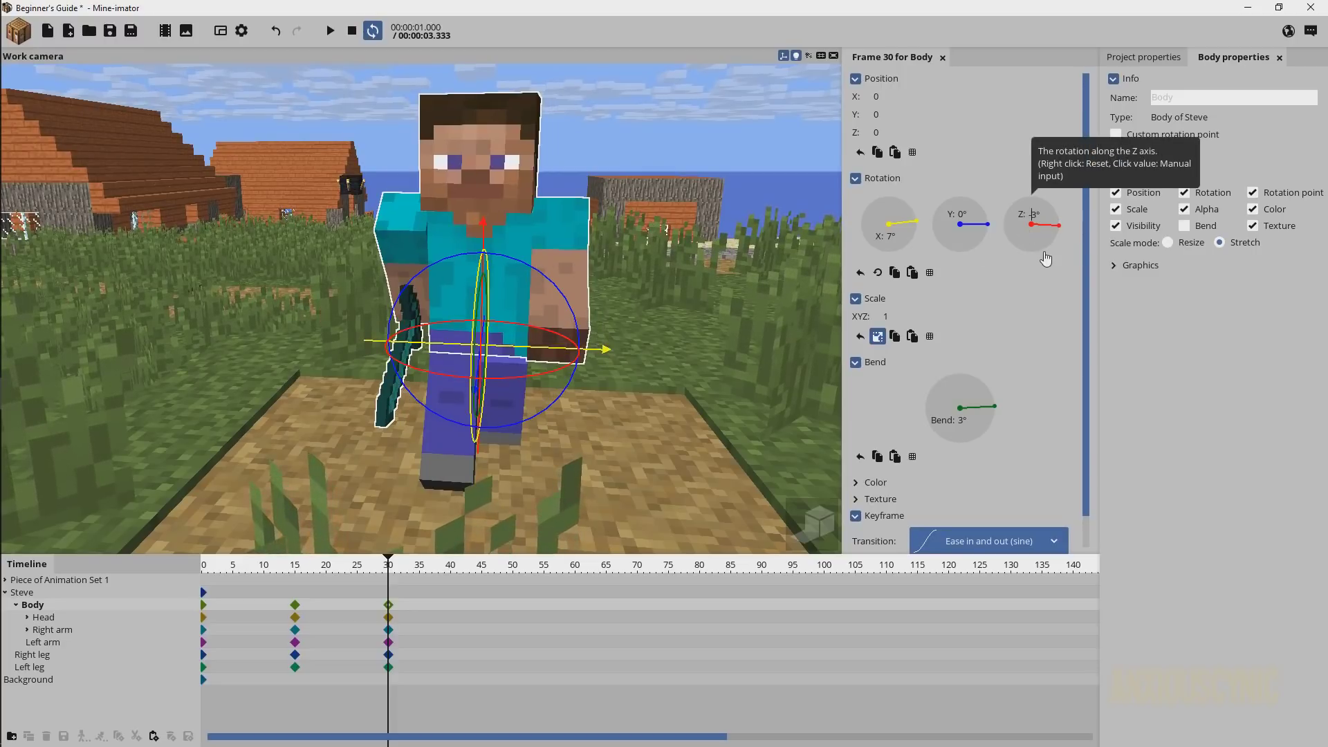
left_click_drag(635, 208, 398, 185)
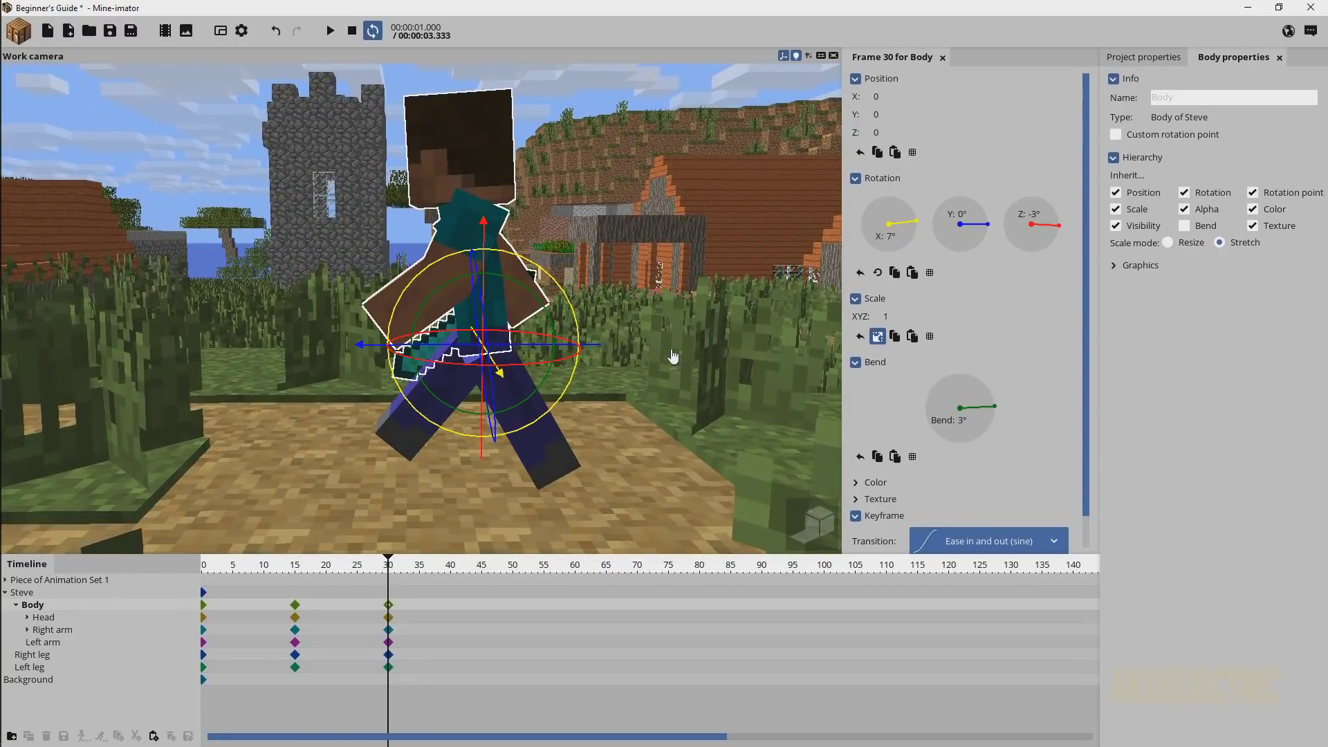
- Set the head's Z rotation to 2° at frame 30 and save the project
left_click(389, 617)
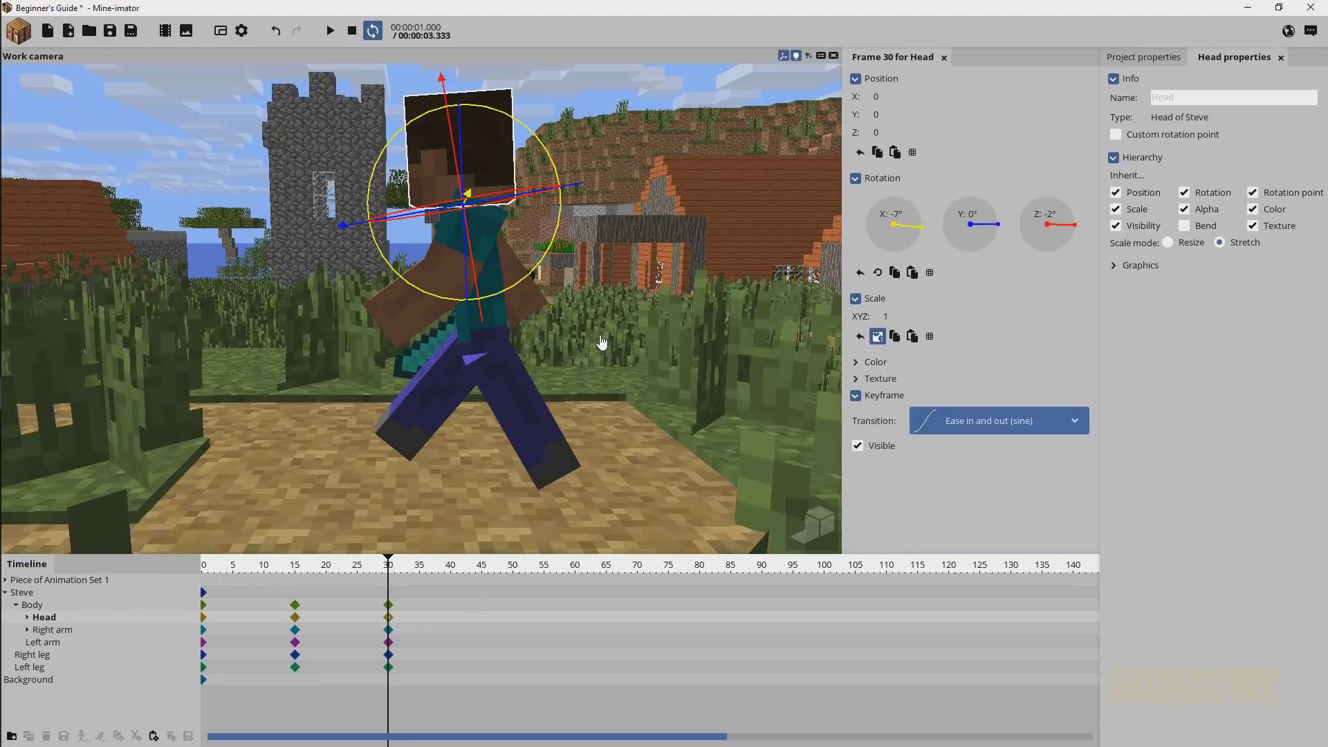
left_click_drag(600, 340, 702, 356)
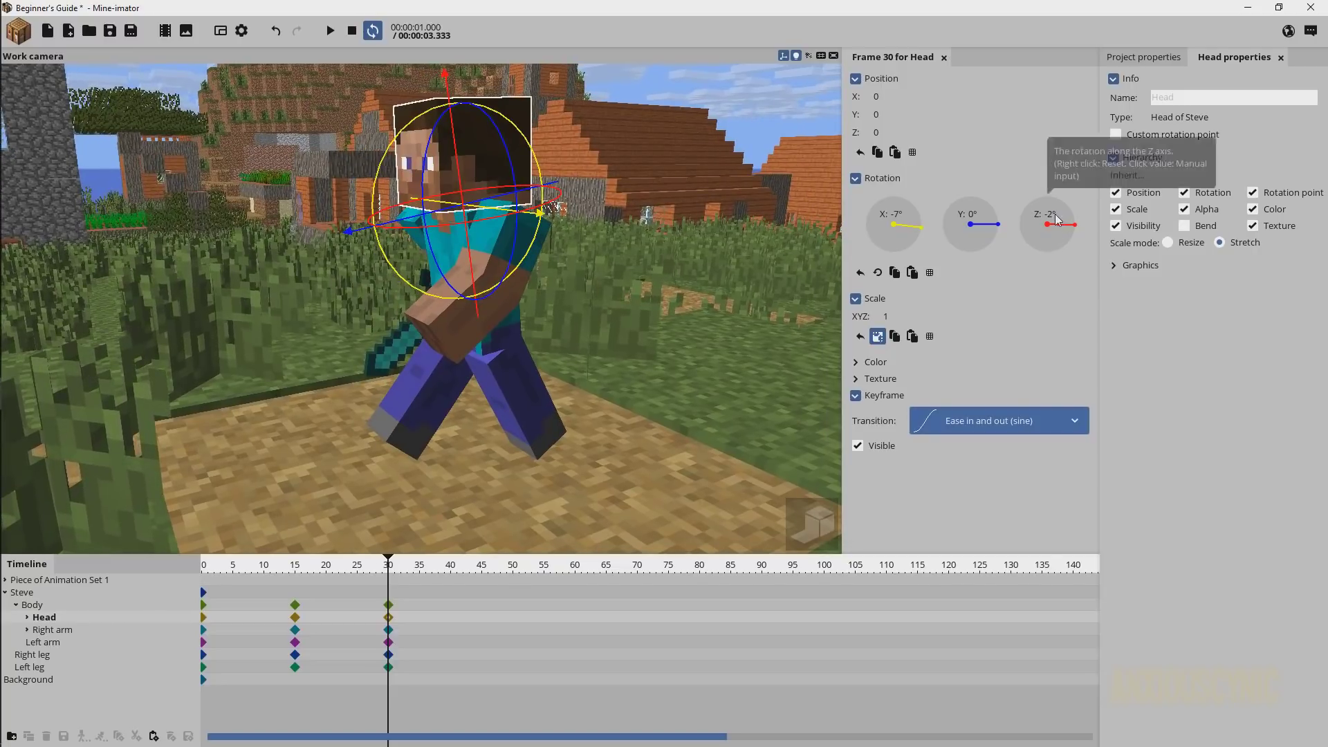
left_click_drag(1056, 214, 1057, 220)
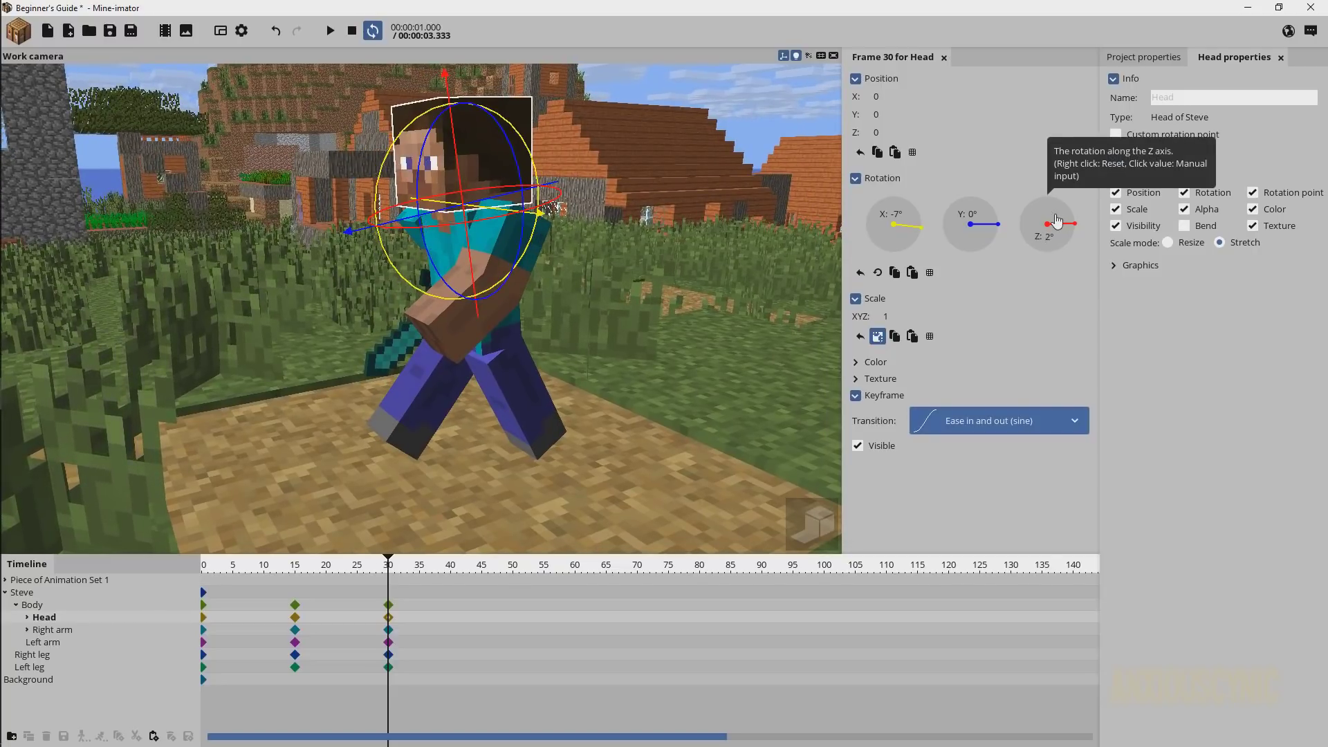
left_click(686, 207)
left_click_drag(408, 449, 437, 444)
left_click_drag(322, 571, 419, 573)
key("ctrl+s")
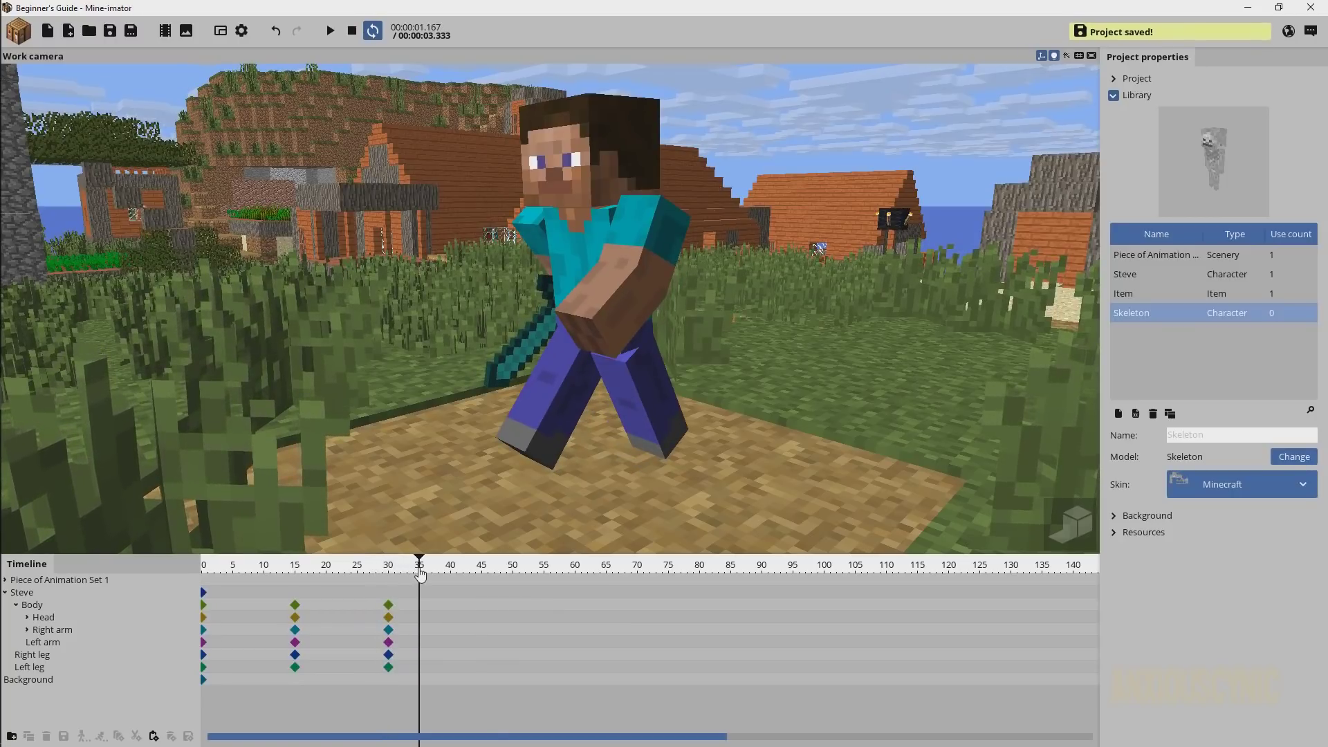
- Move all of Steve's body, head, arm and leg keyframes from frame 30 to frame 31
mouse_move(335, 572)
left_mouse_down()
mouse_move(261, 571)
mouse_move(424, 572)
mouse_move(357, 574)
left_mouse_up()
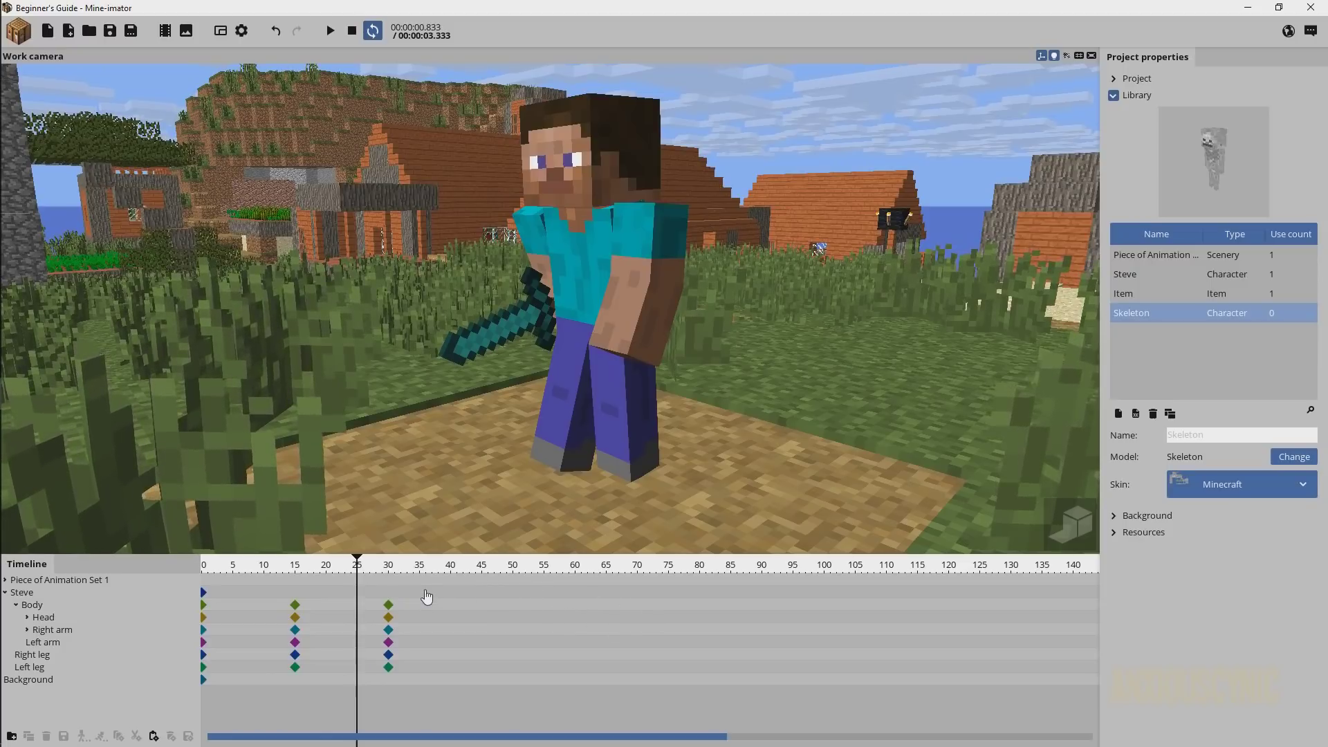
mouse_move(332, 568)
left_mouse_down()
mouse_move(297, 572)
mouse_move(338, 580)
left_mouse_up()
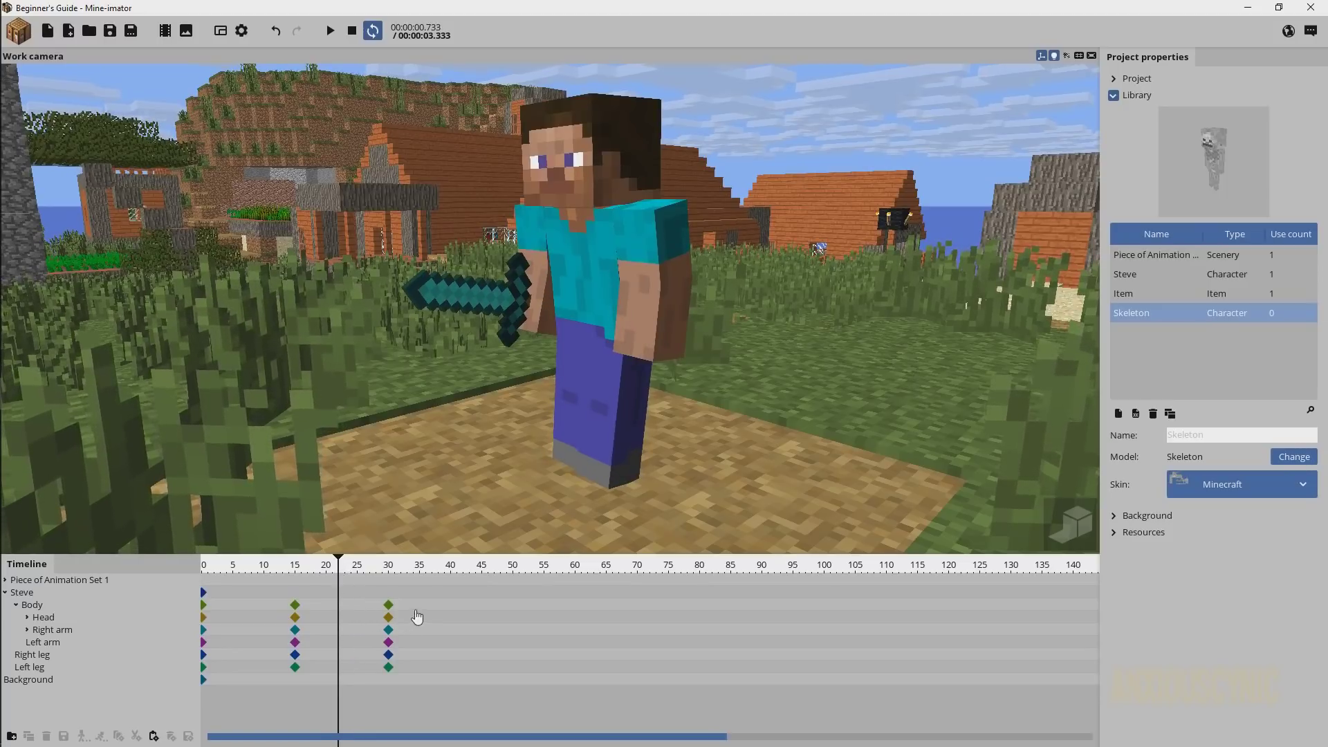
left_click_drag(419, 594, 375, 694)
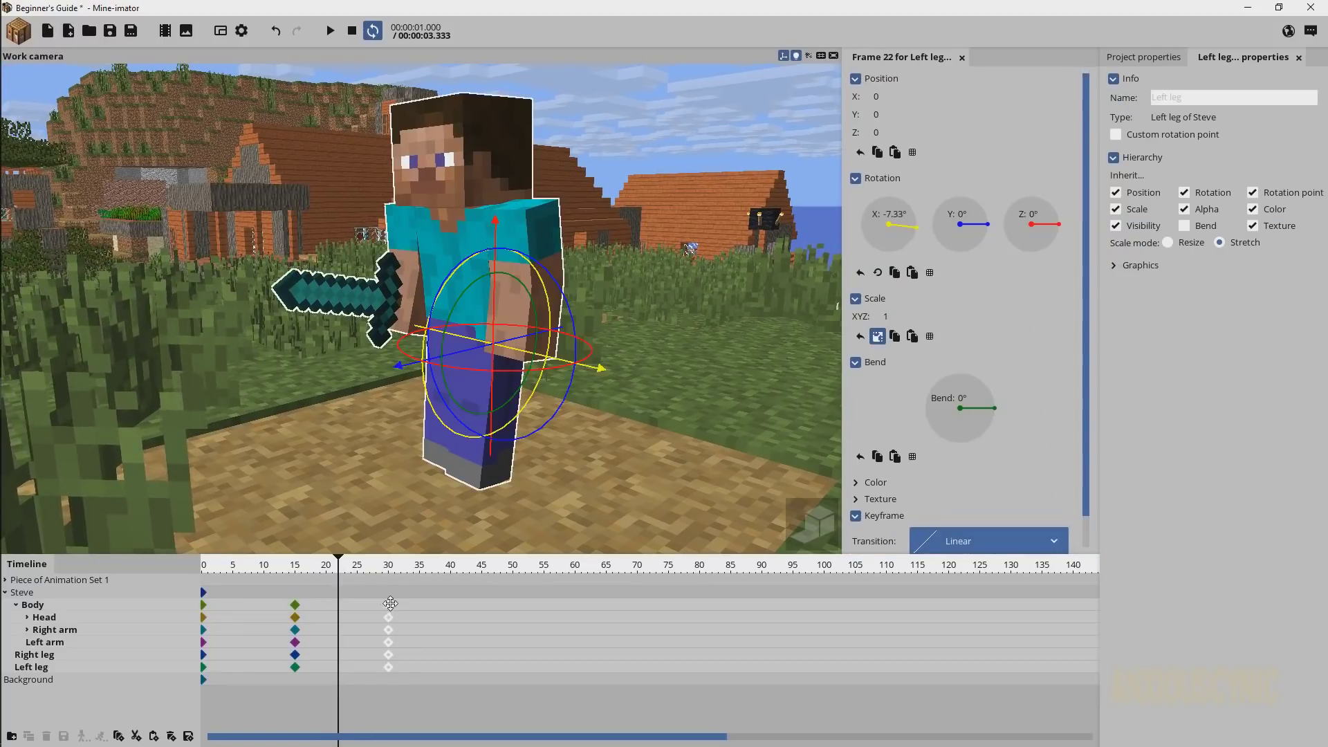
left_click_drag(390, 603, 393, 604)
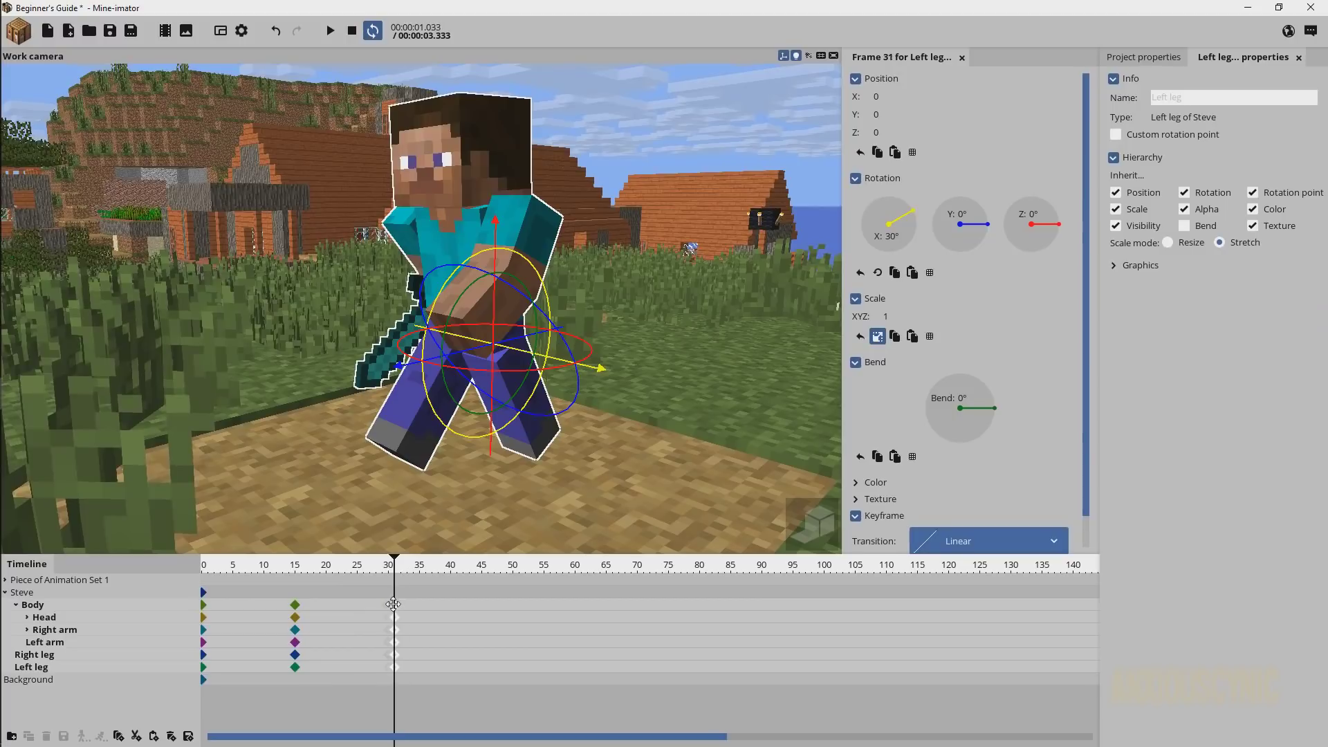
left_click(352, 576)
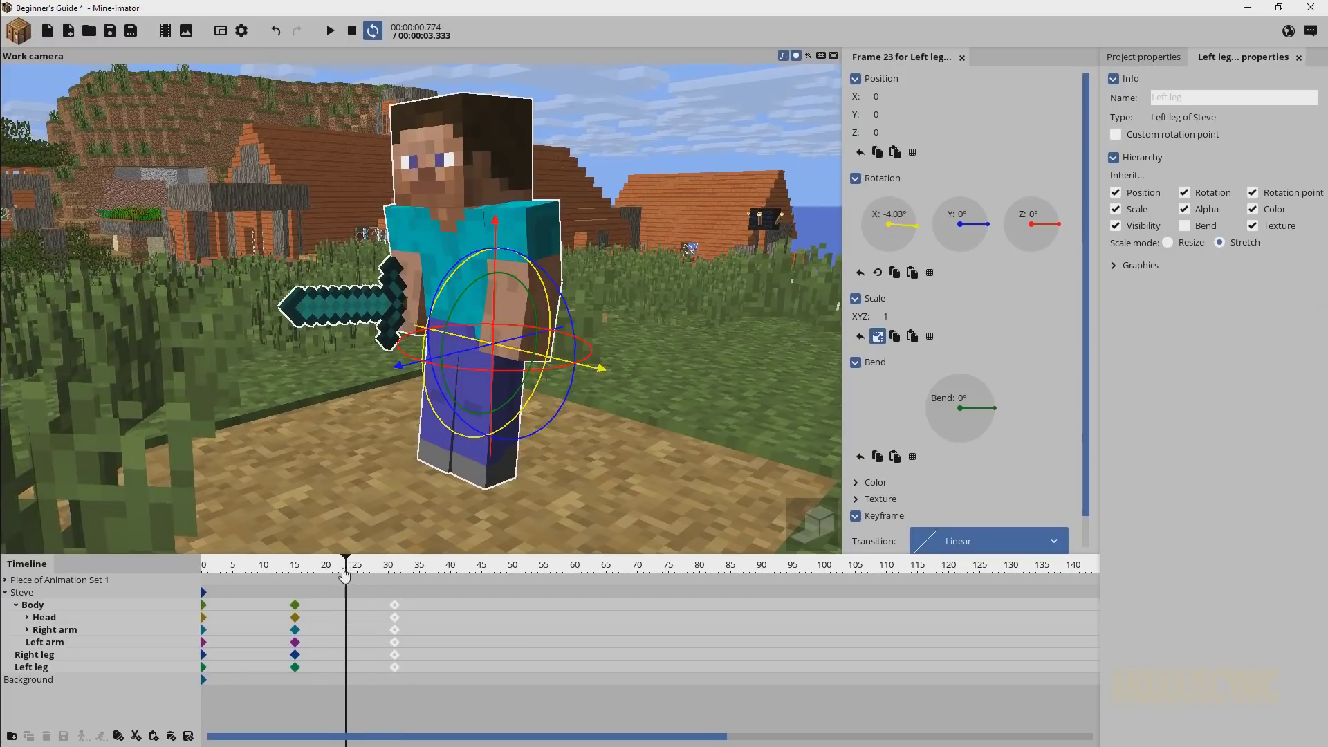
left_click(344, 622)
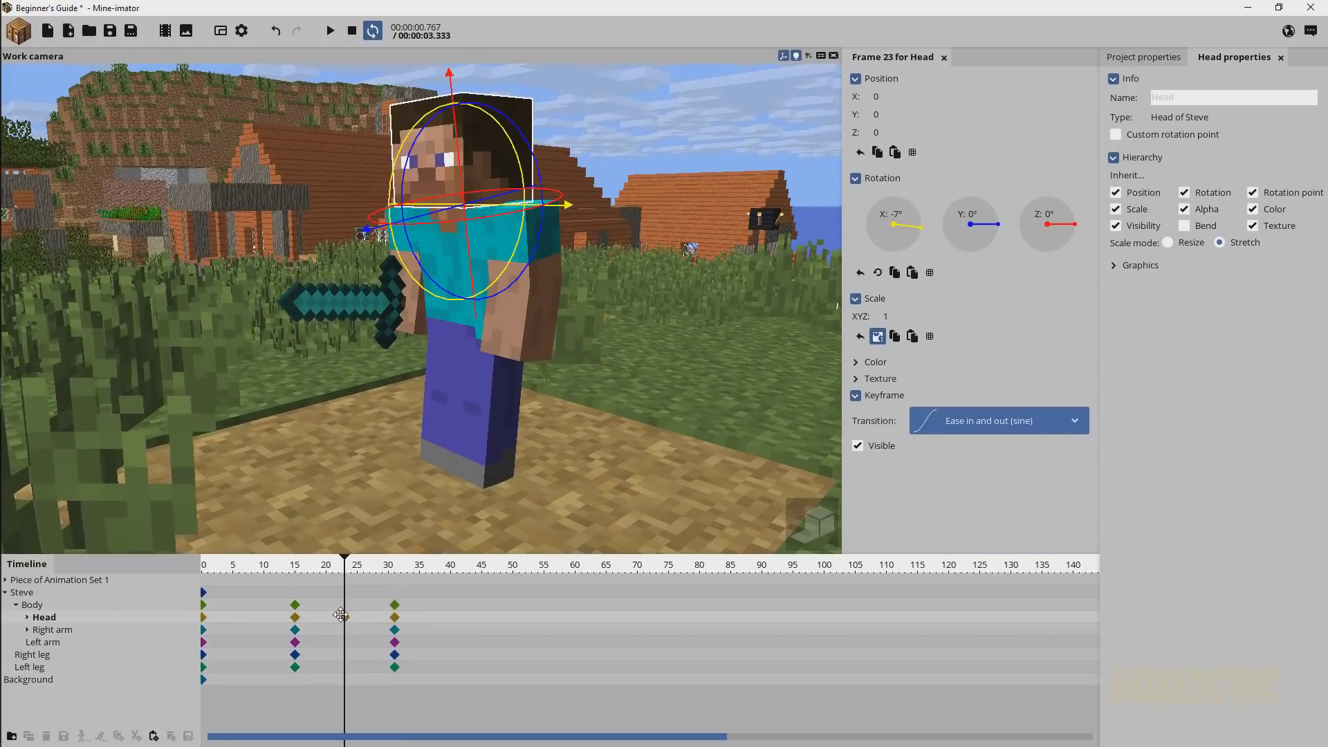
key("Delete")
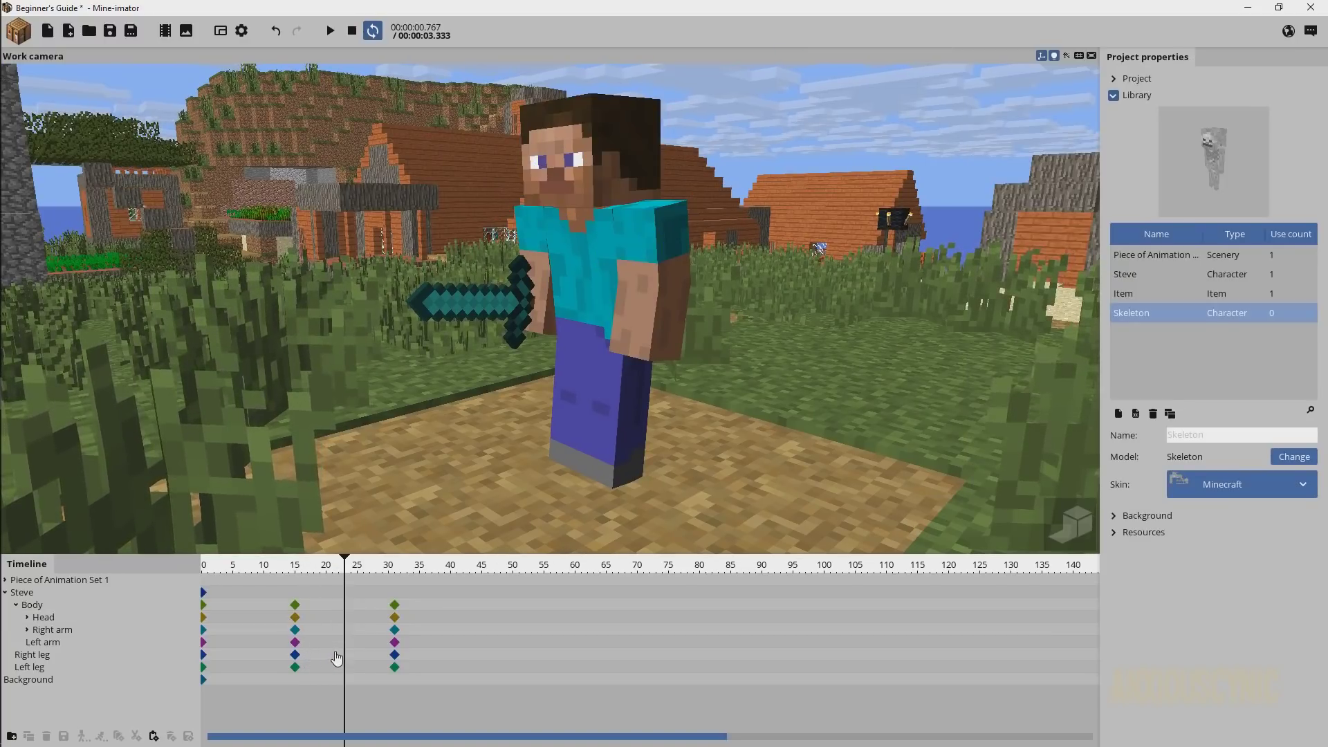
left_click_drag(298, 566, 307, 565)
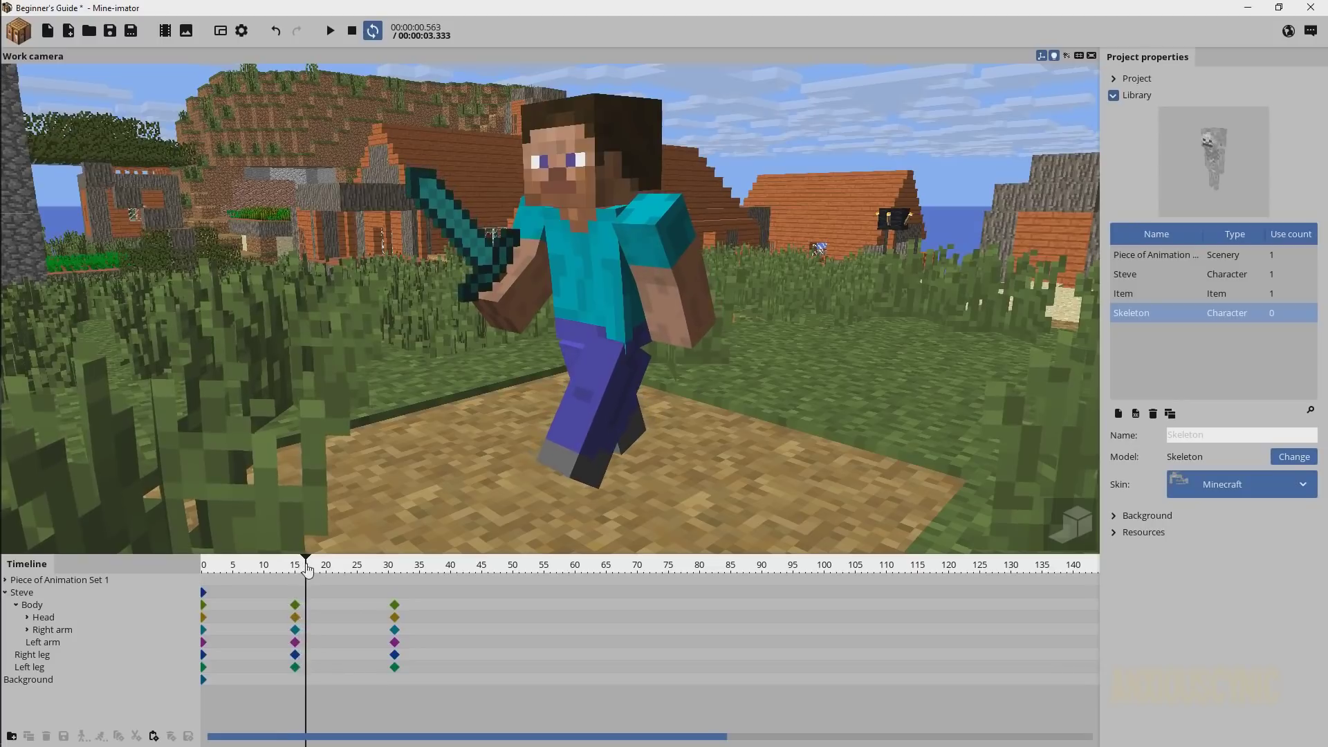
- Keyframe the right leg at frame 23 with its bend set to 65°
left_click(336, 645)
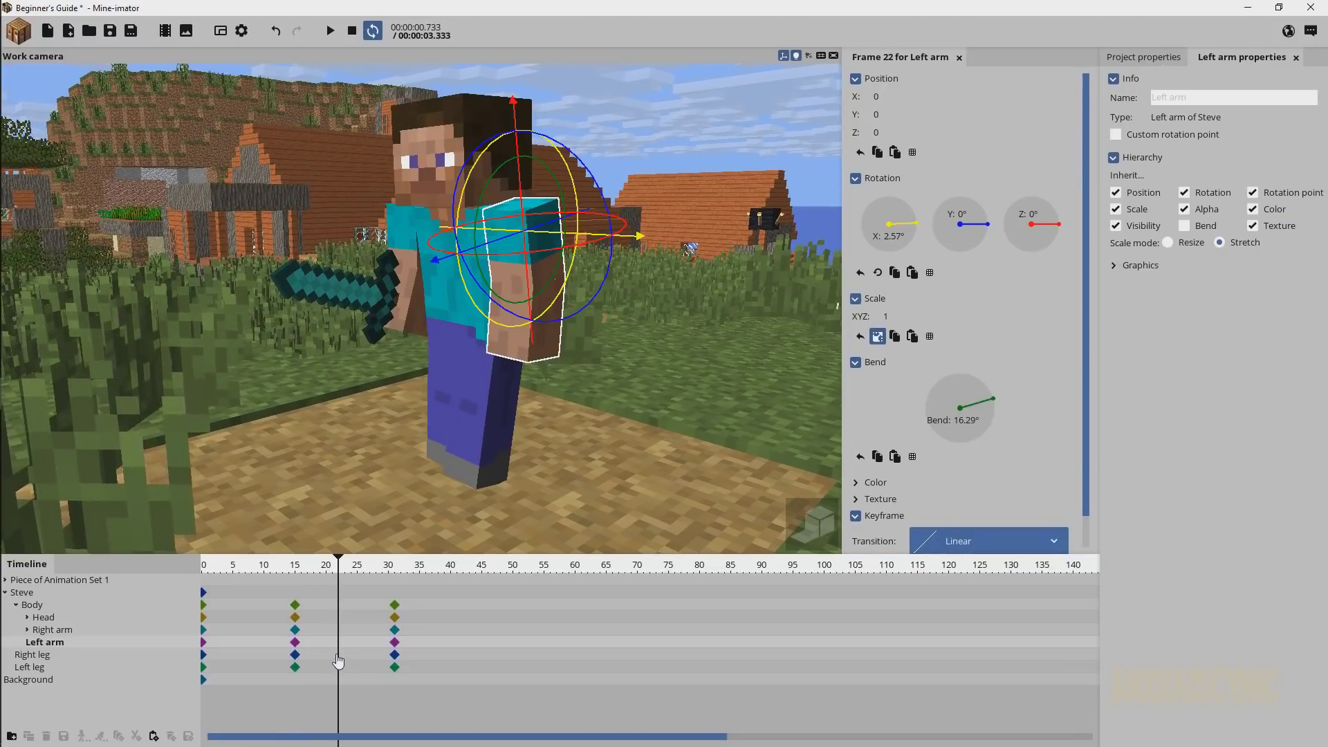
left_click(339, 656)
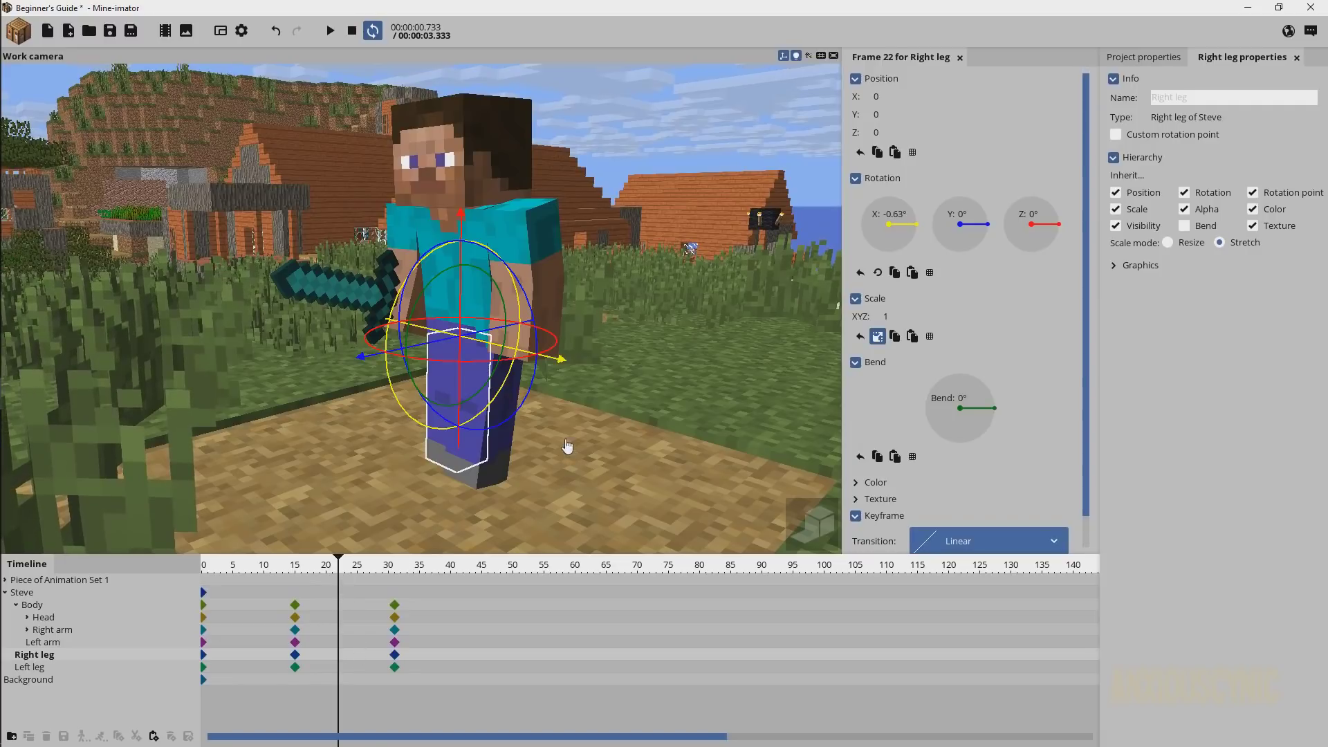
left_click_drag(567, 446, 677, 456)
scroll(587, 483, "up", 3)
left_click_drag(587, 484, 551, 442)
scroll(551, 441, "down", 3)
left_click_drag(314, 563, 345, 564)
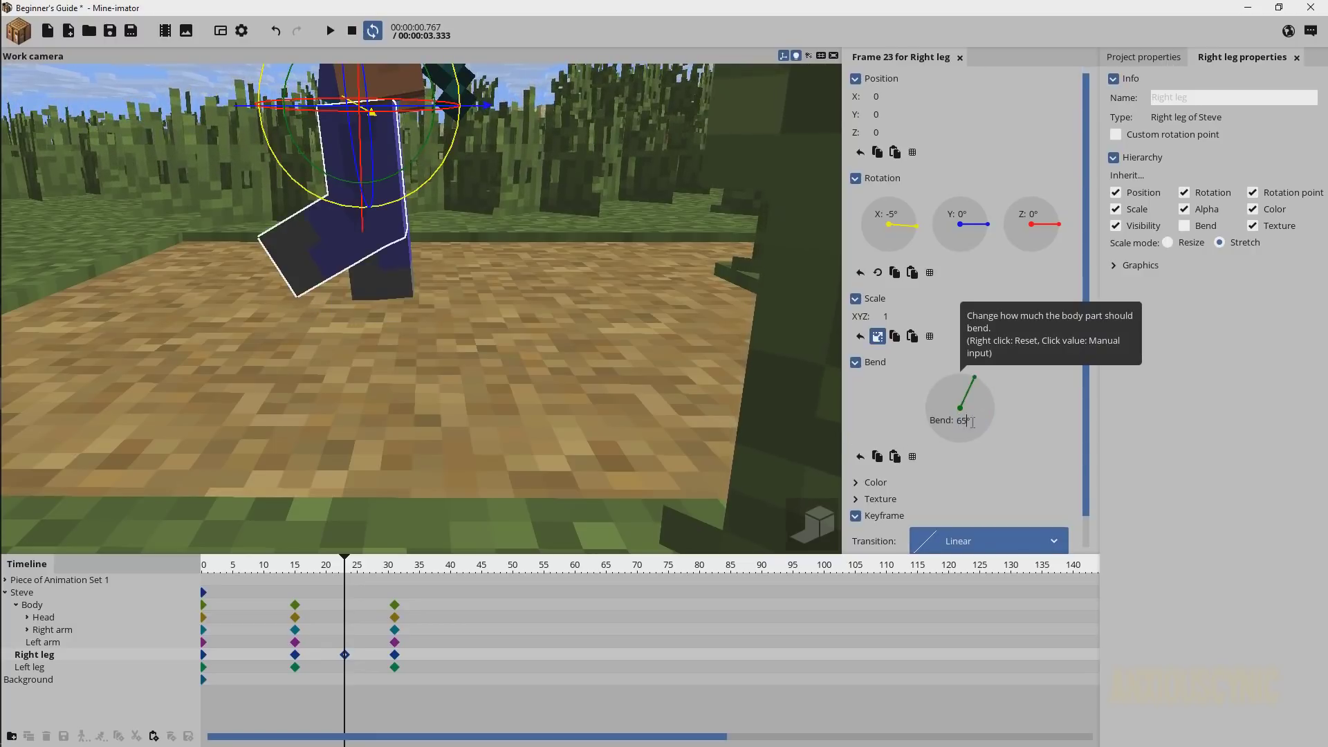
right_click_drag(560, 414, 561, 366)
left_click_drag(564, 436, 332, 430)
right_click_drag(332, 430, 307, 460)
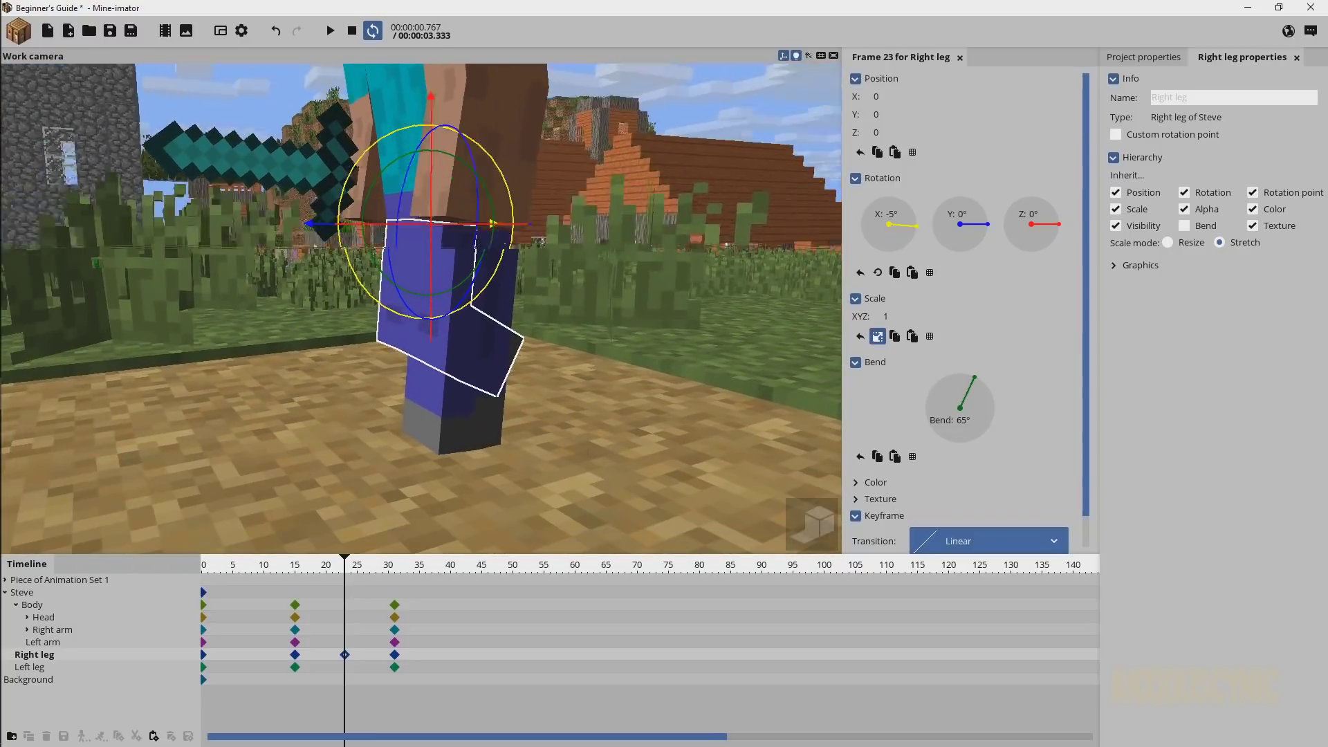
right_click_drag(482, 442, 482, 442)
- Reset the left leg's X rotation to 0° at frame 23
left_click(432, 429)
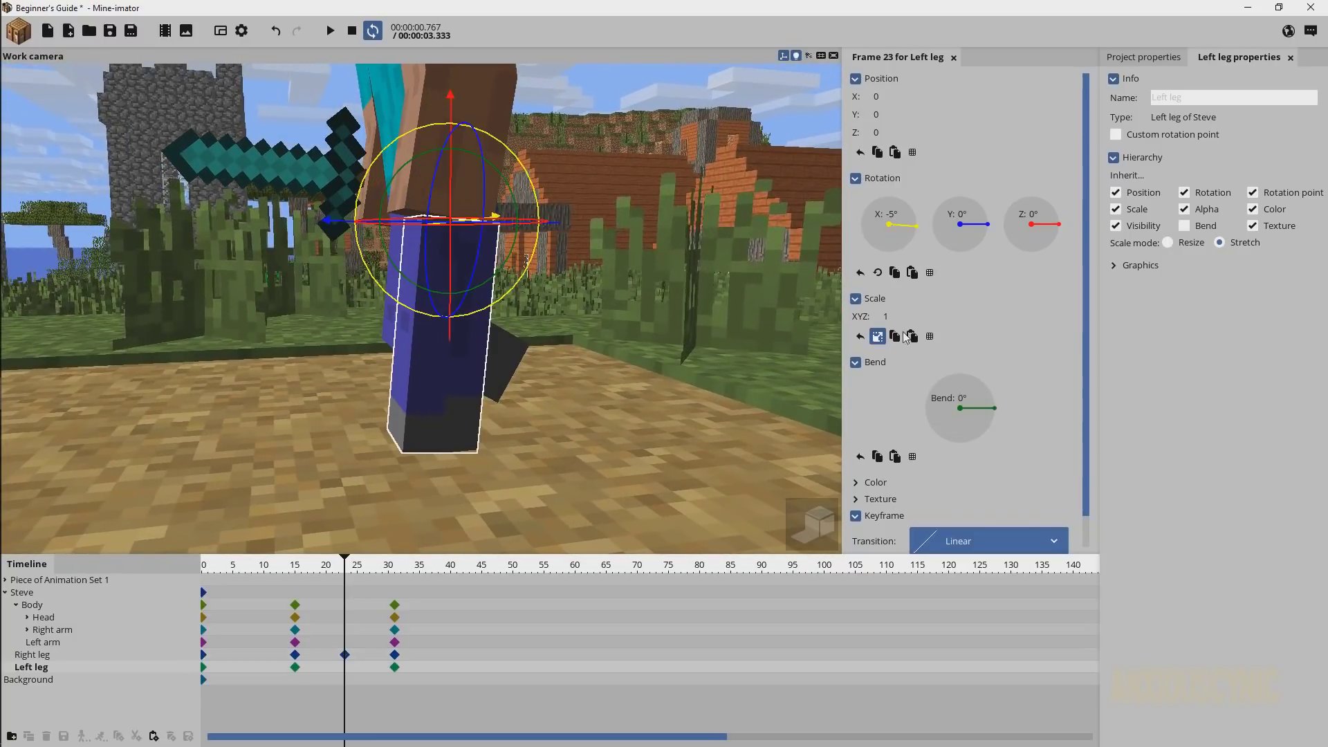
right_click(893, 227)
left_click_drag(428, 459, 526, 445)
left_click_drag(470, 405, 546, 408)
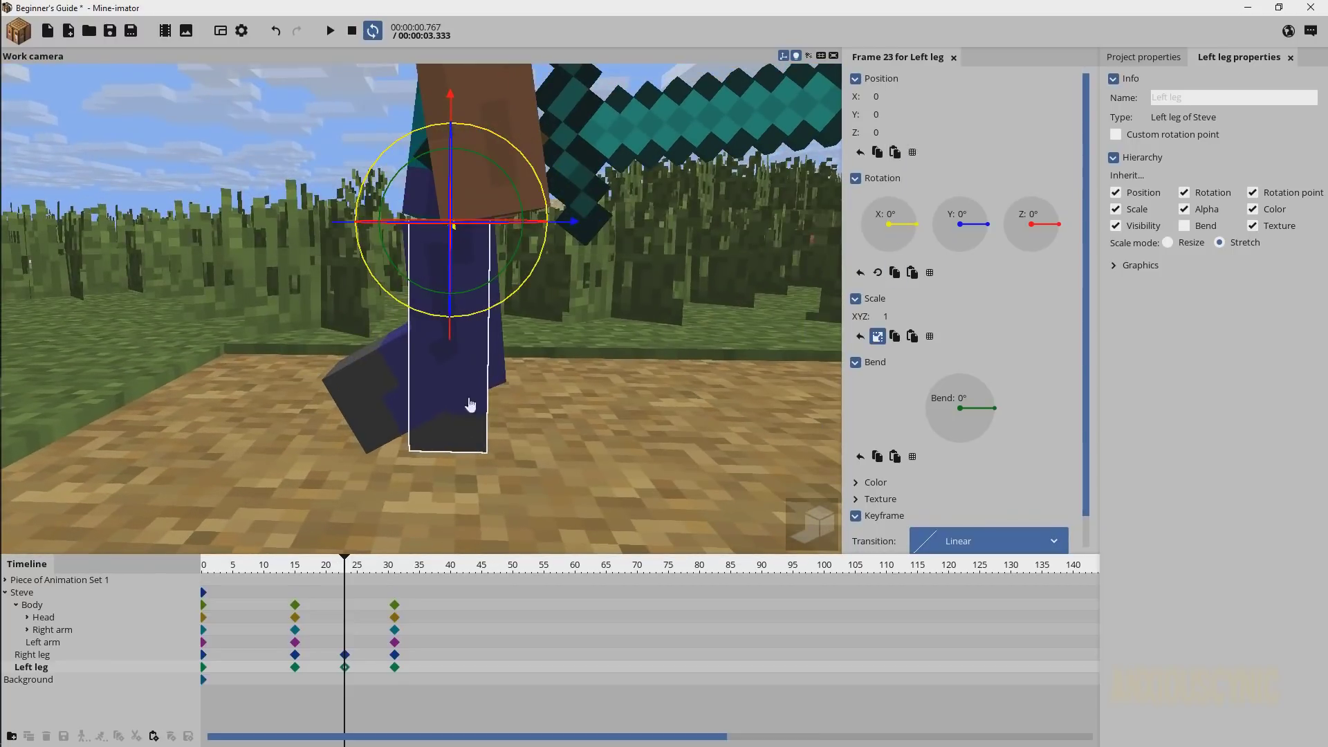
- Play back the walk animation to check the leg movement between the keyframes
left_click_drag(295, 566, 248, 556)
key("space")
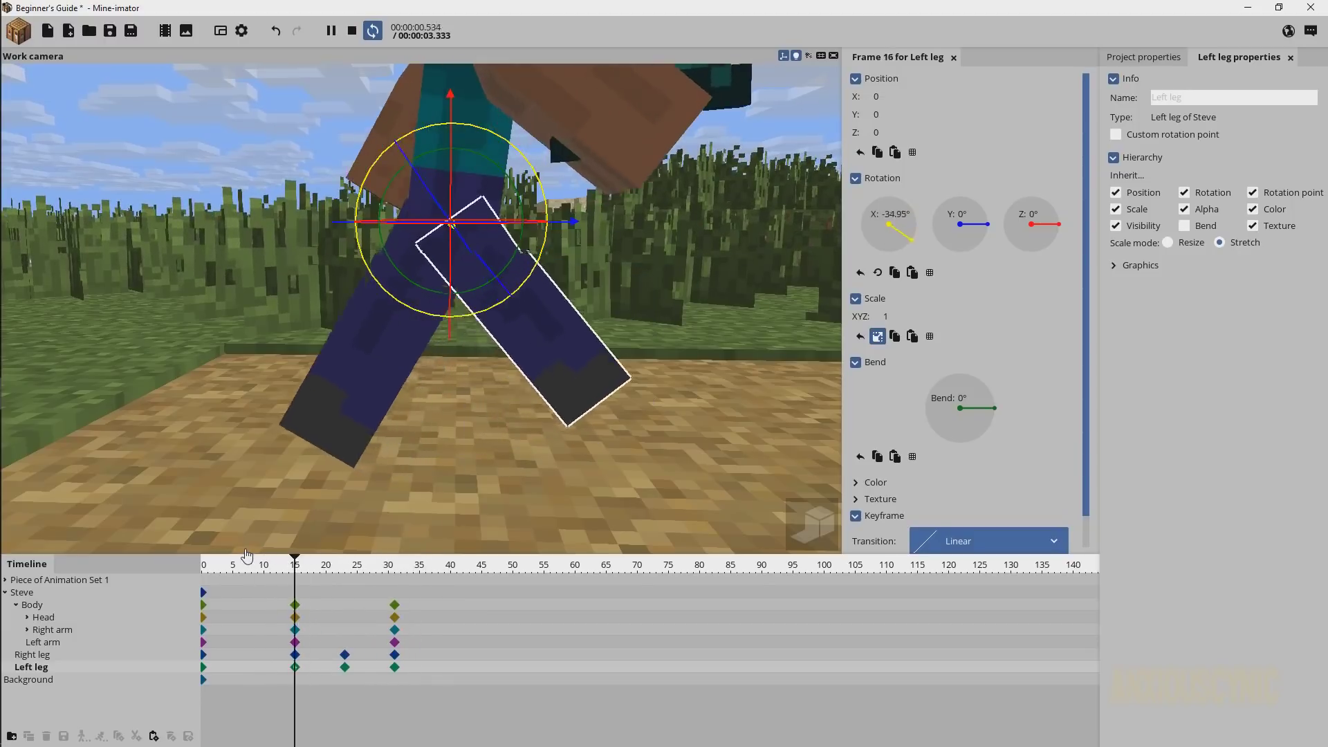
key("space")
key("space")
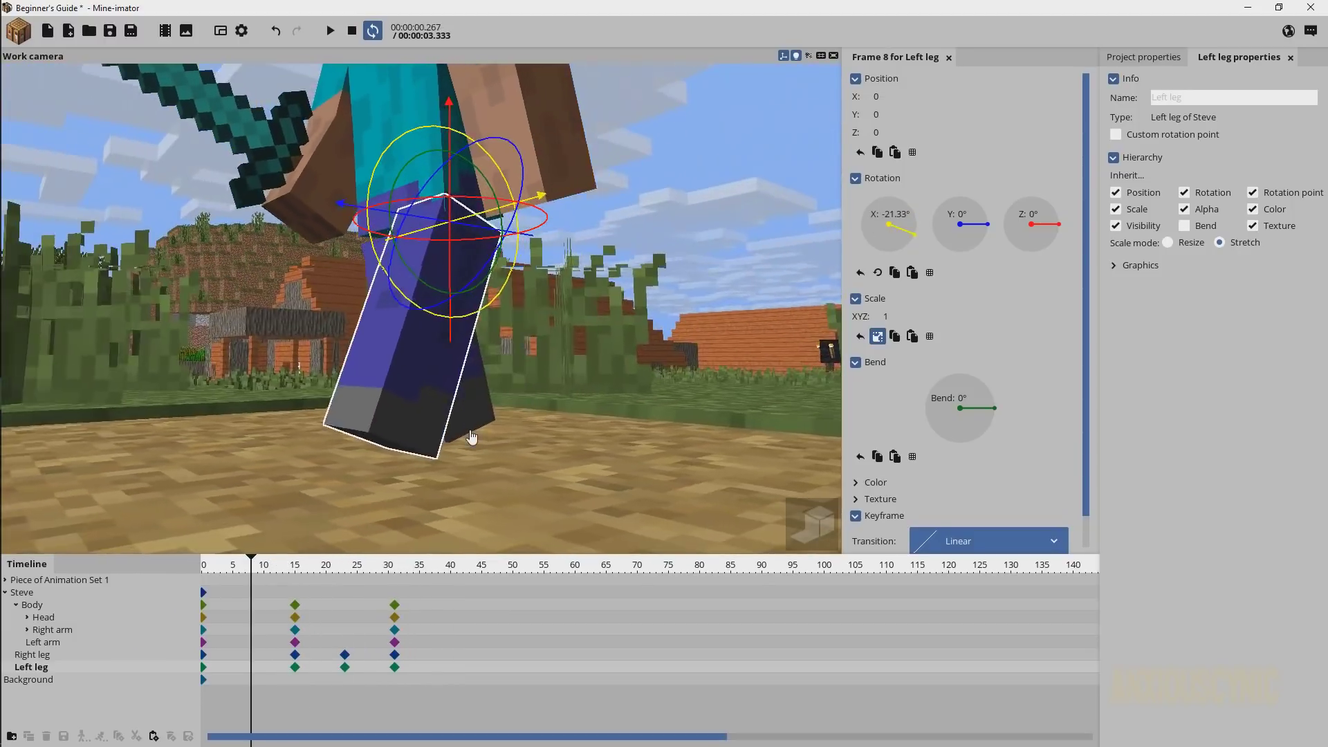
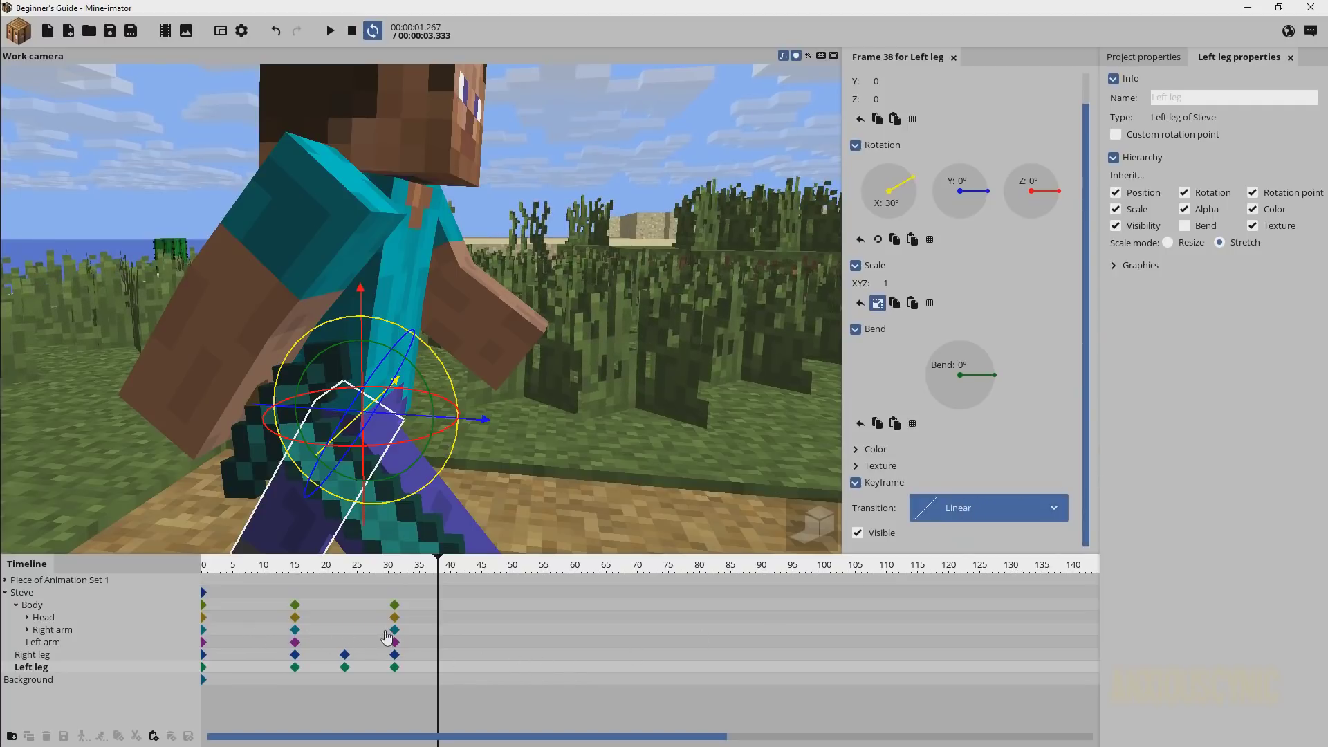
- Set the transition of both arms' keyframes at frames 15 and 31 to Ease in and out (sine)
left_click_drag(423, 629, 276, 650)
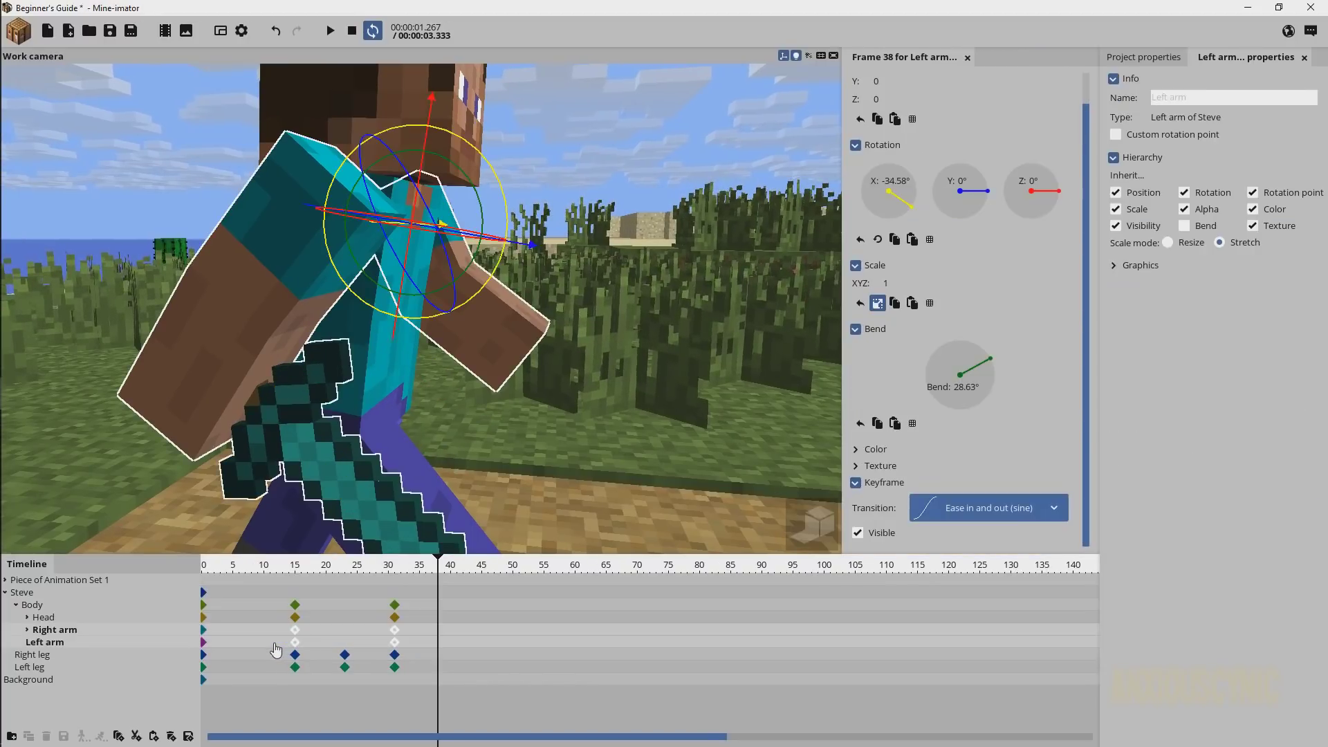
left_click(970, 511)
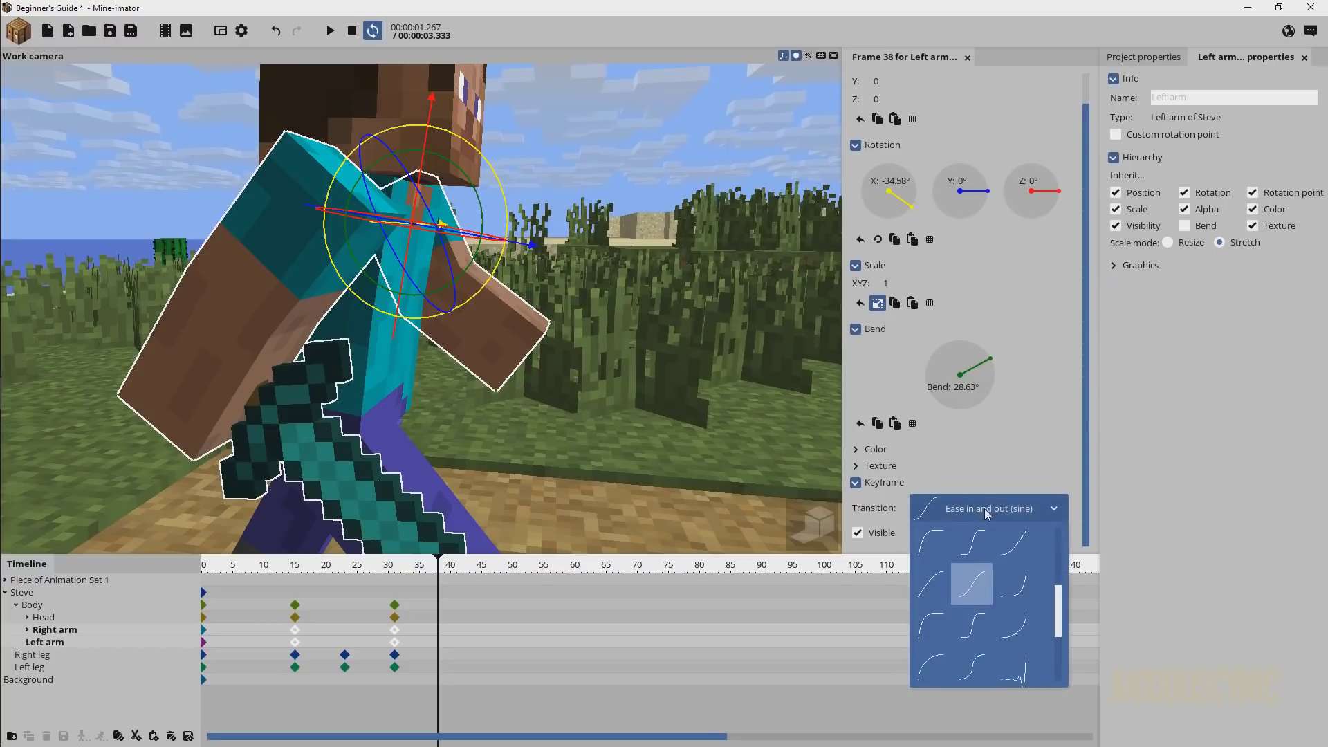
left_click(973, 587)
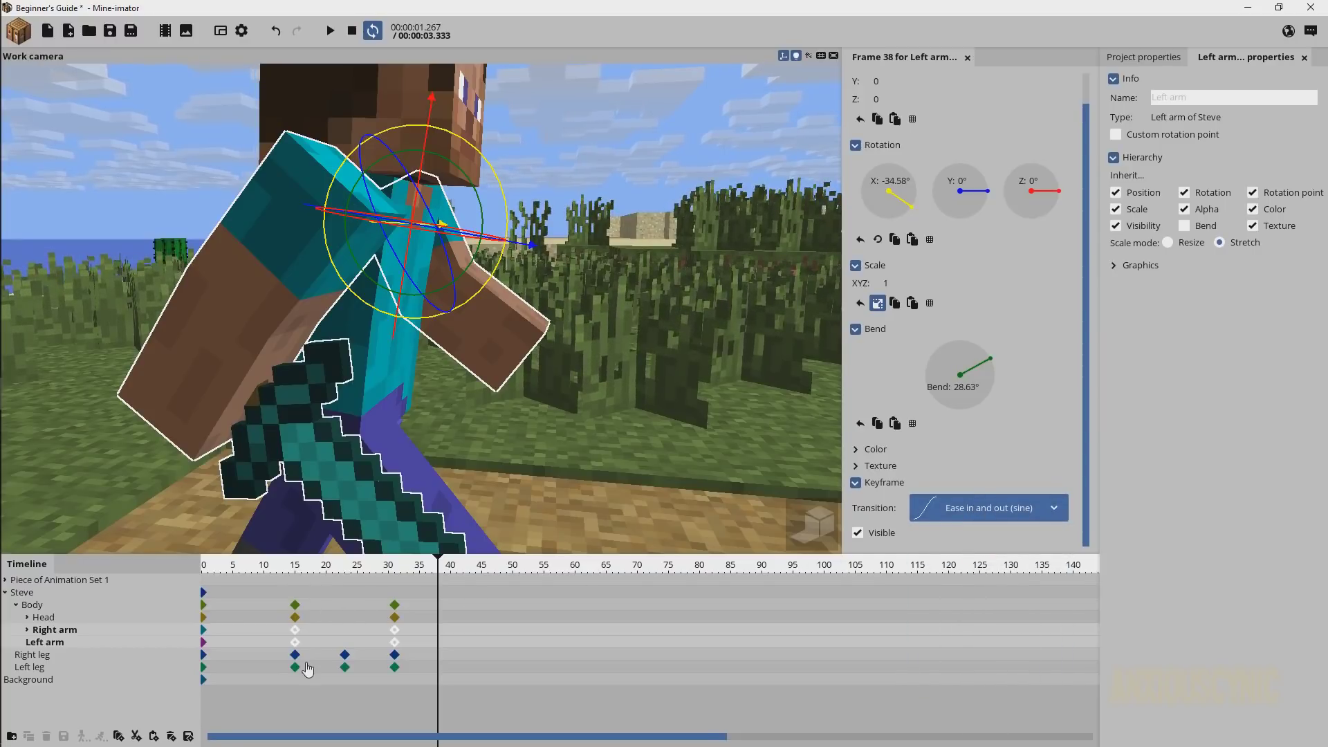
- Set the transition of both legs' keyframes at frames 15, 23 and 31 to Linear
left_click_drag(419, 661, 277, 681)
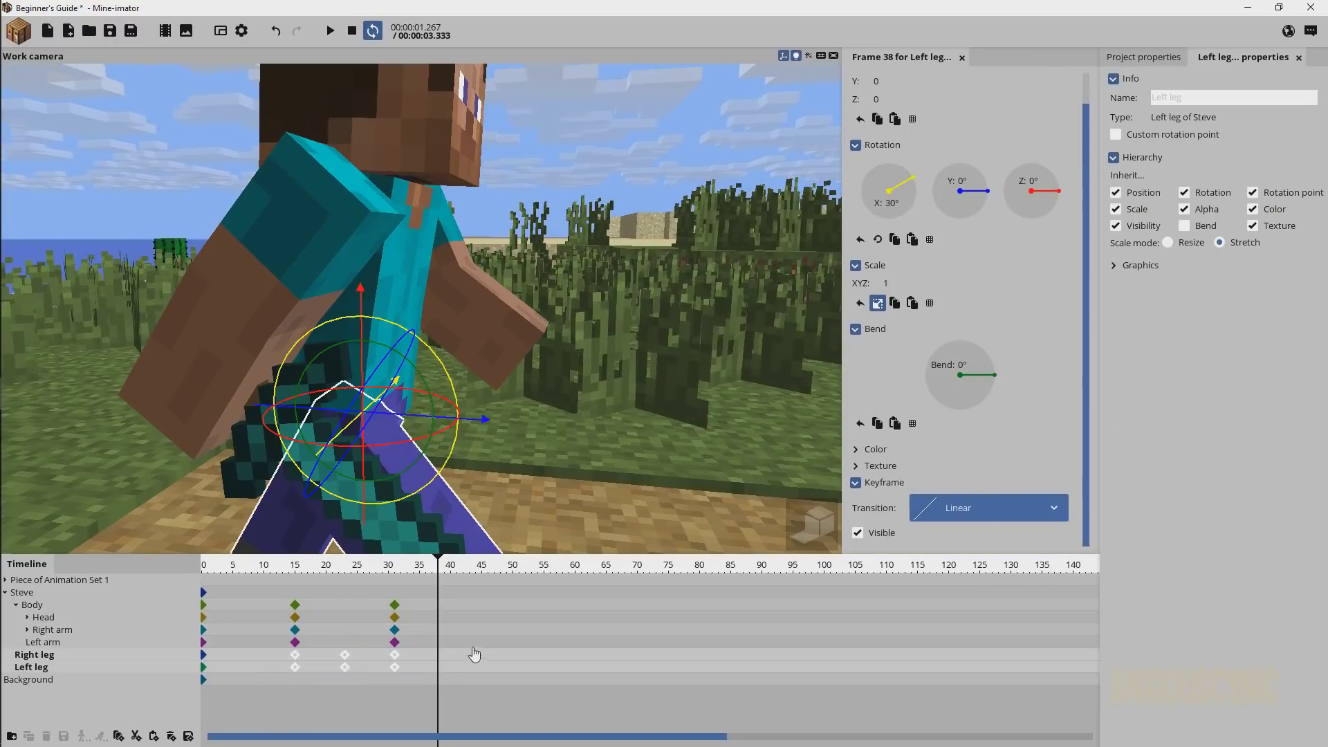
left_click(981, 514)
left_click(931, 547)
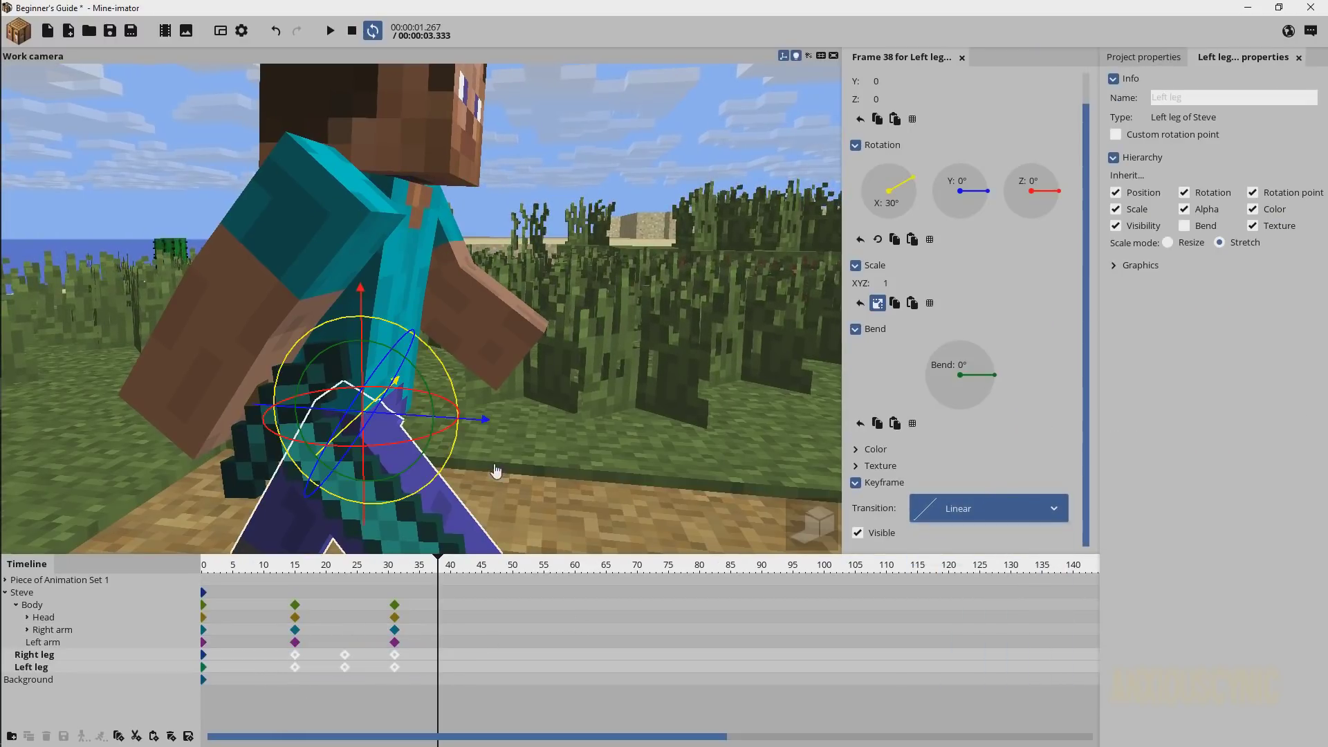
- Play back the walk from about frame 14 with Steve's full body in view to check the leg motion
scroll(570, 303, "down", 1)
left_click_drag(556, 295, 556, 325)
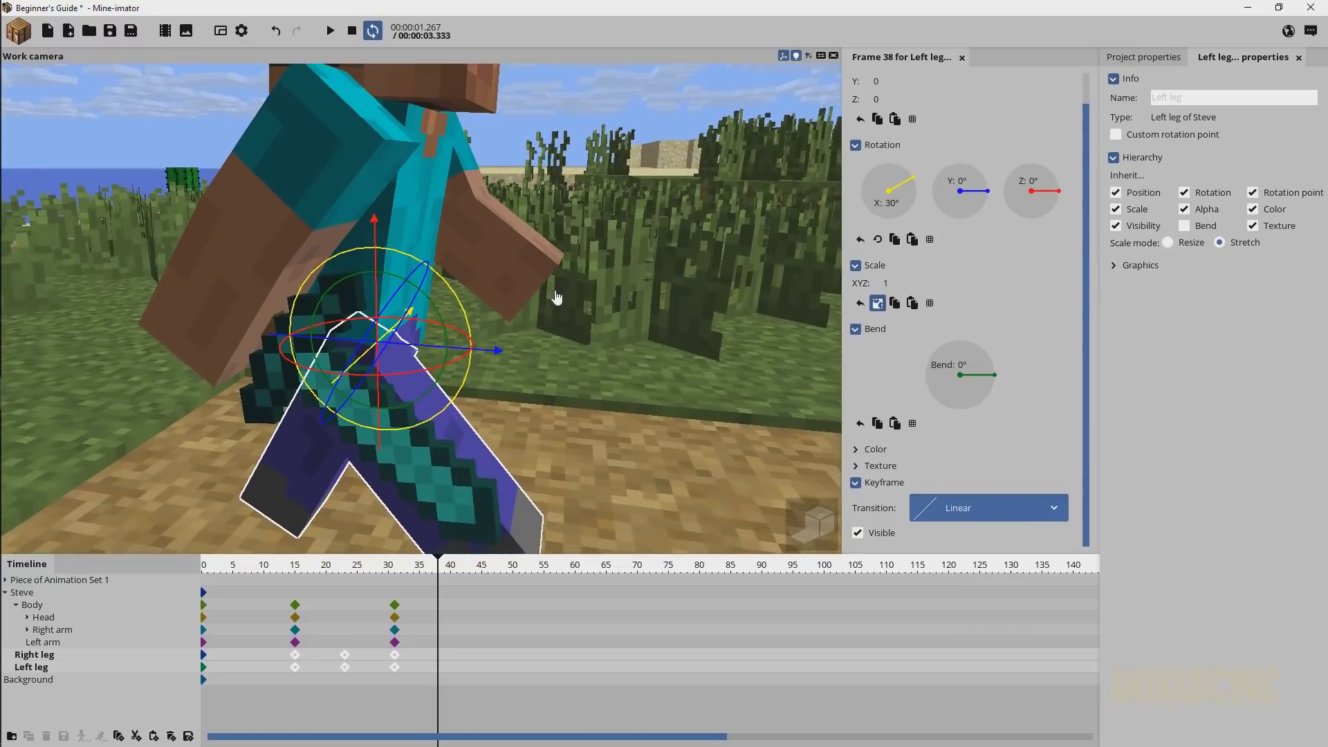
scroll(557, 299, "down", 2)
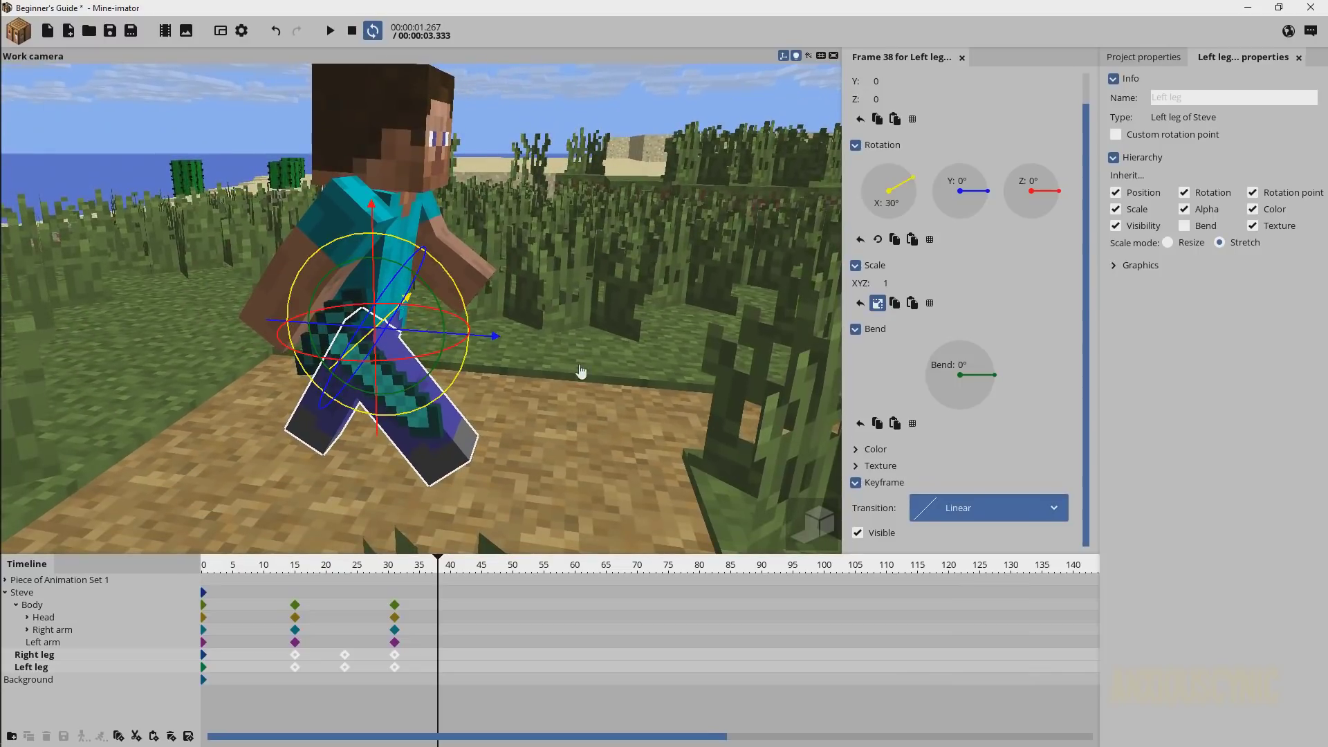
left_click_drag(301, 568, 289, 571)
key("space")
left_click(290, 570)
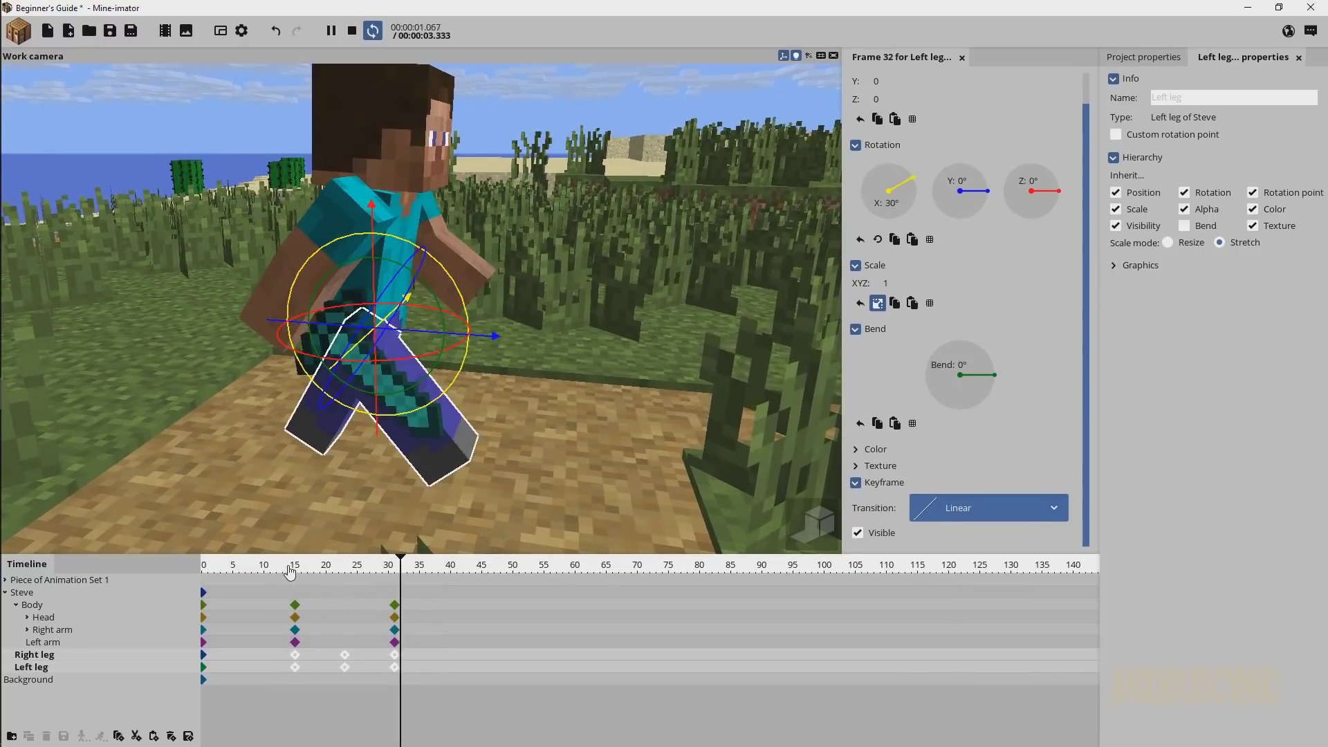
left_click(292, 571)
key("space")
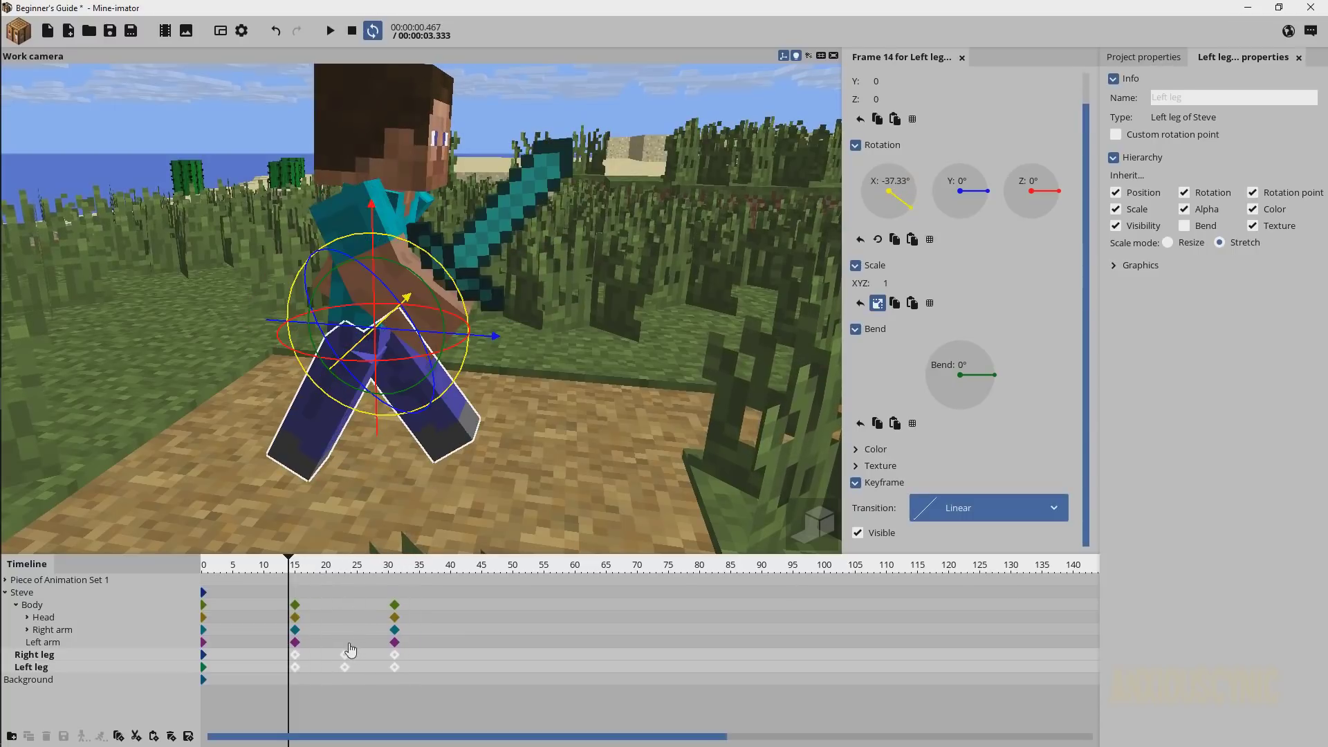
- Keyframe Steve's body at frame 23 with its bend reset to 0° and its X rotation set to 5°
left_click(346, 605)
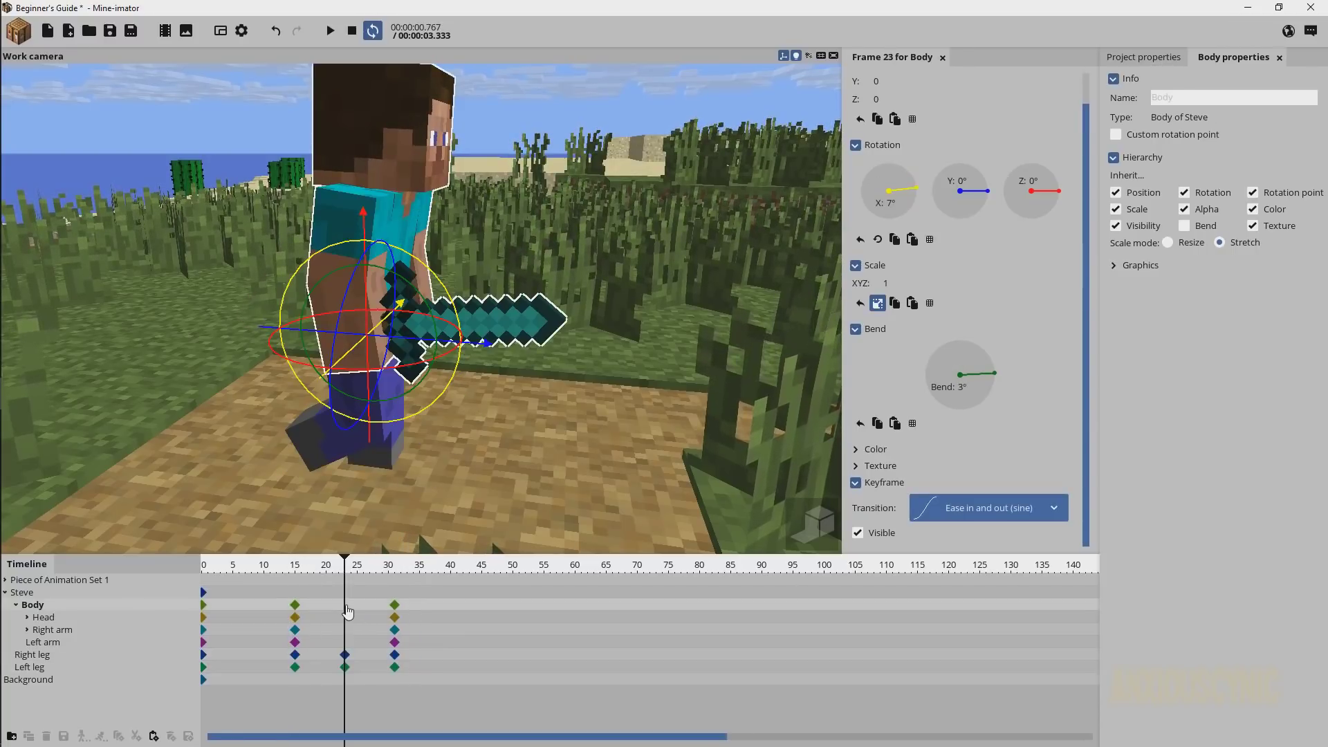
left_click_drag(596, 289, 546, 293)
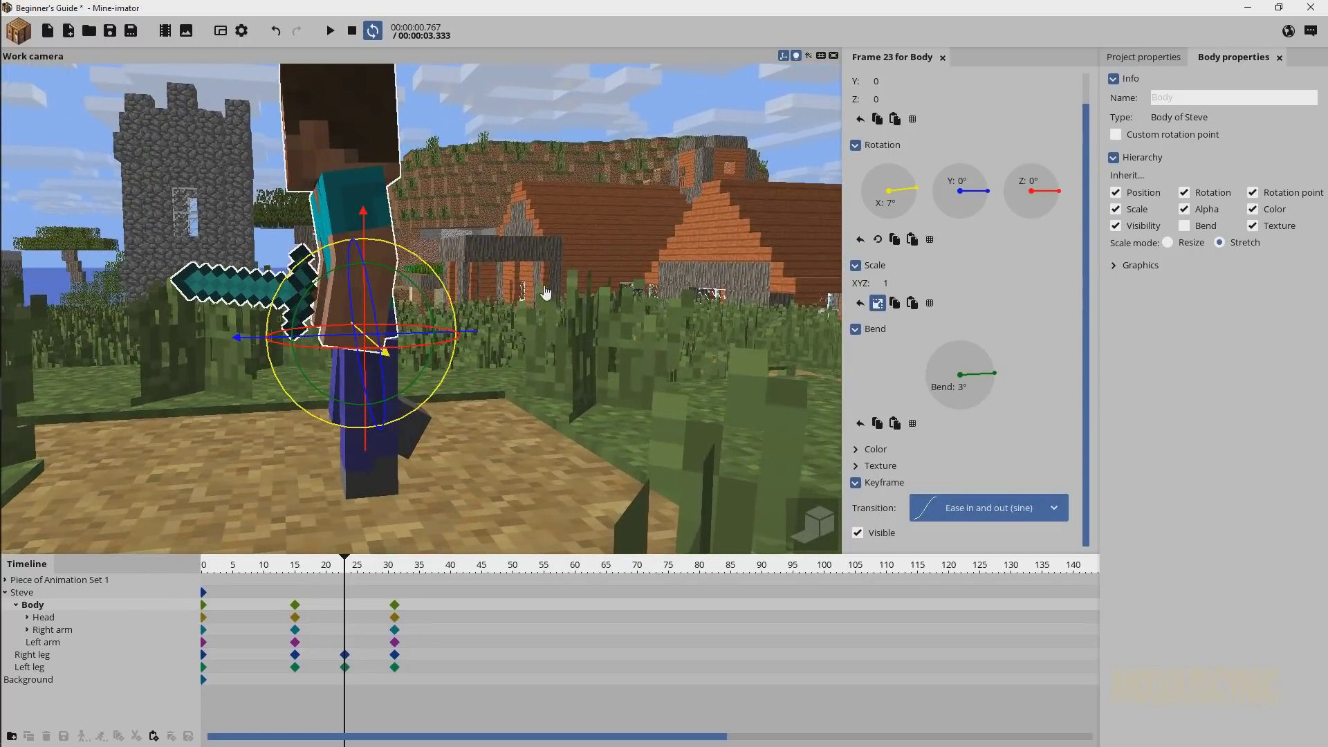
right_click(964, 387)
mouse_move(332, 577)
left_mouse_down()
mouse_move(296, 576)
mouse_move(397, 574)
mouse_move(345, 574)
left_mouse_up()
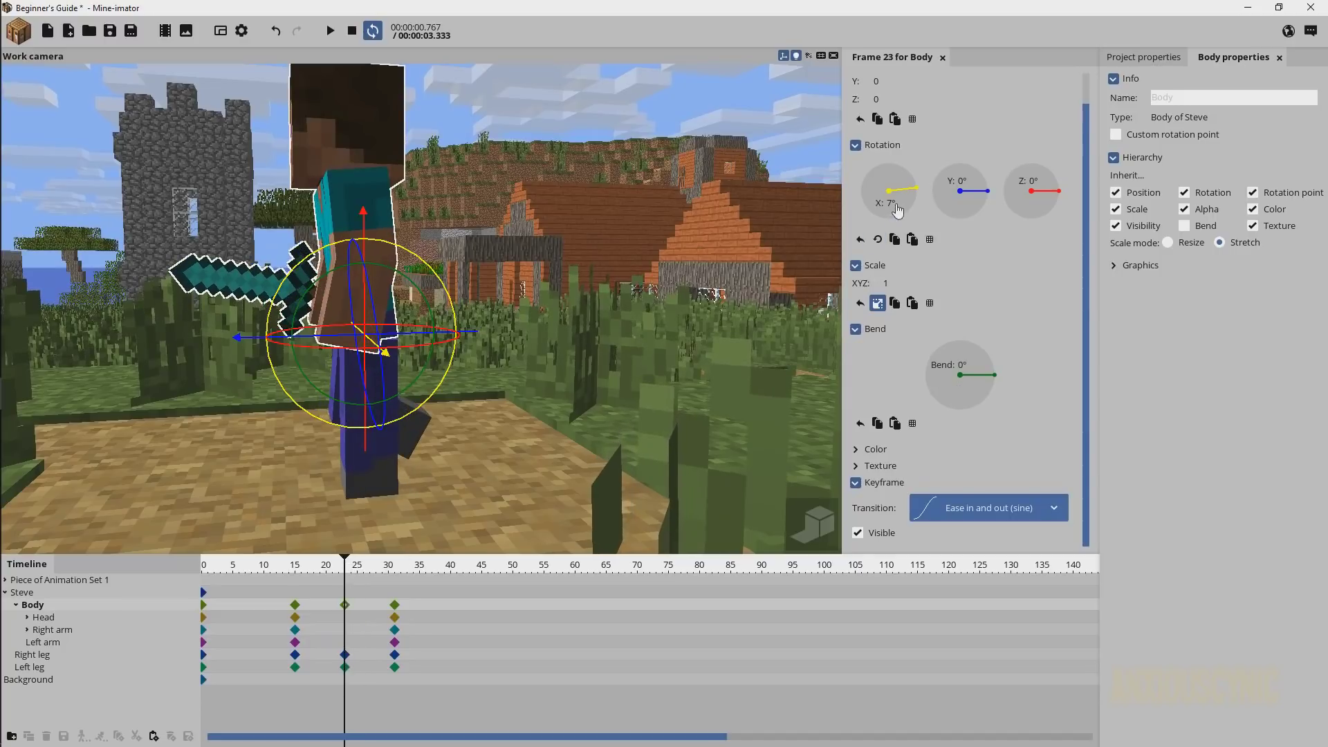
type("5")
key("Return")
left_click_drag(299, 575, 380, 569)
- Keyframe Steve's head at frame 23 with an X rotation of -4° and save the project
left_click(348, 621)
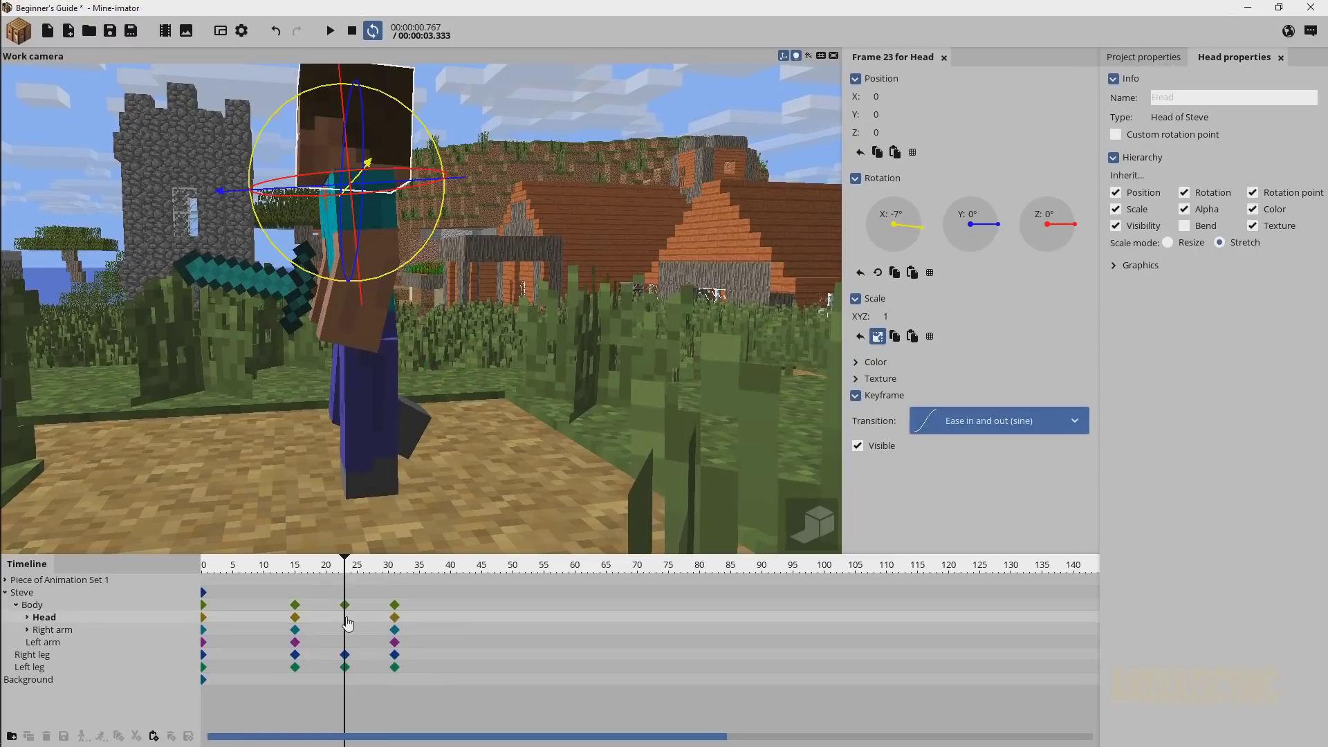
type("-5")
key("Return")
left_click(110, 33)
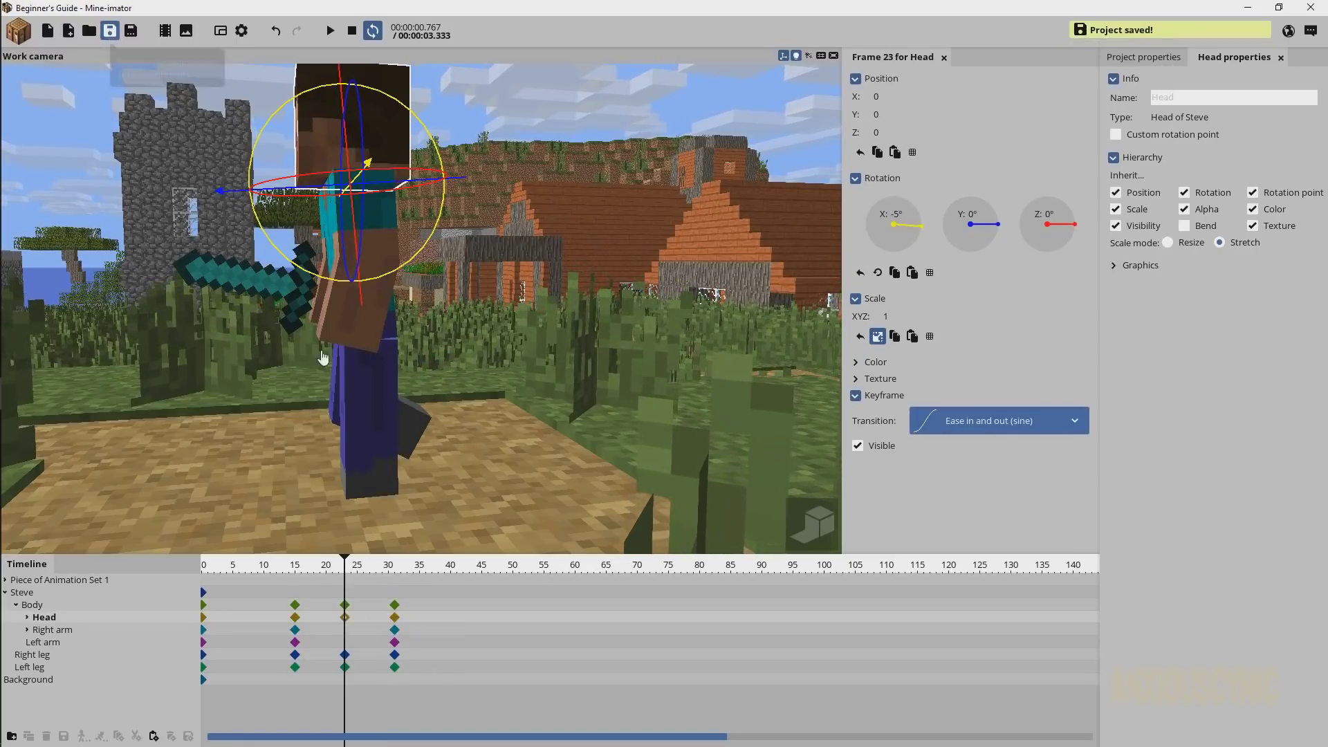
left_click(897, 214)
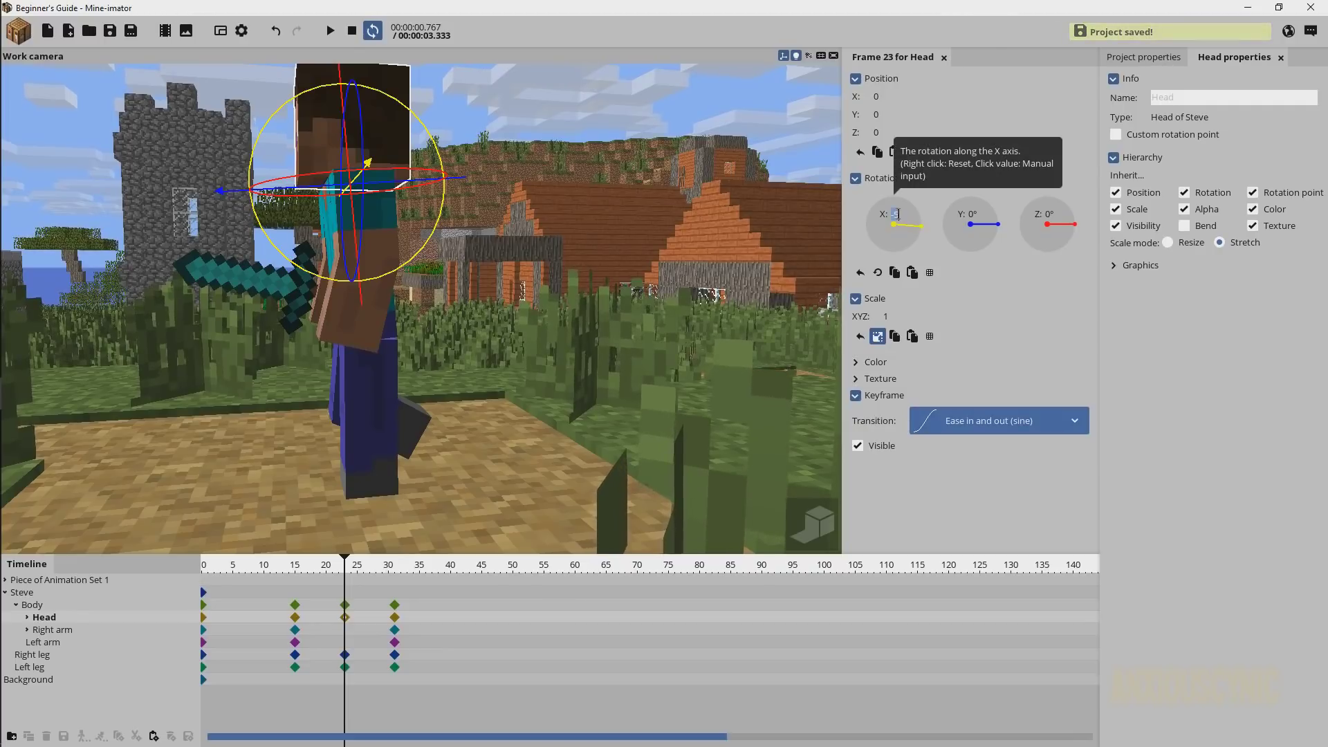
type("-4")
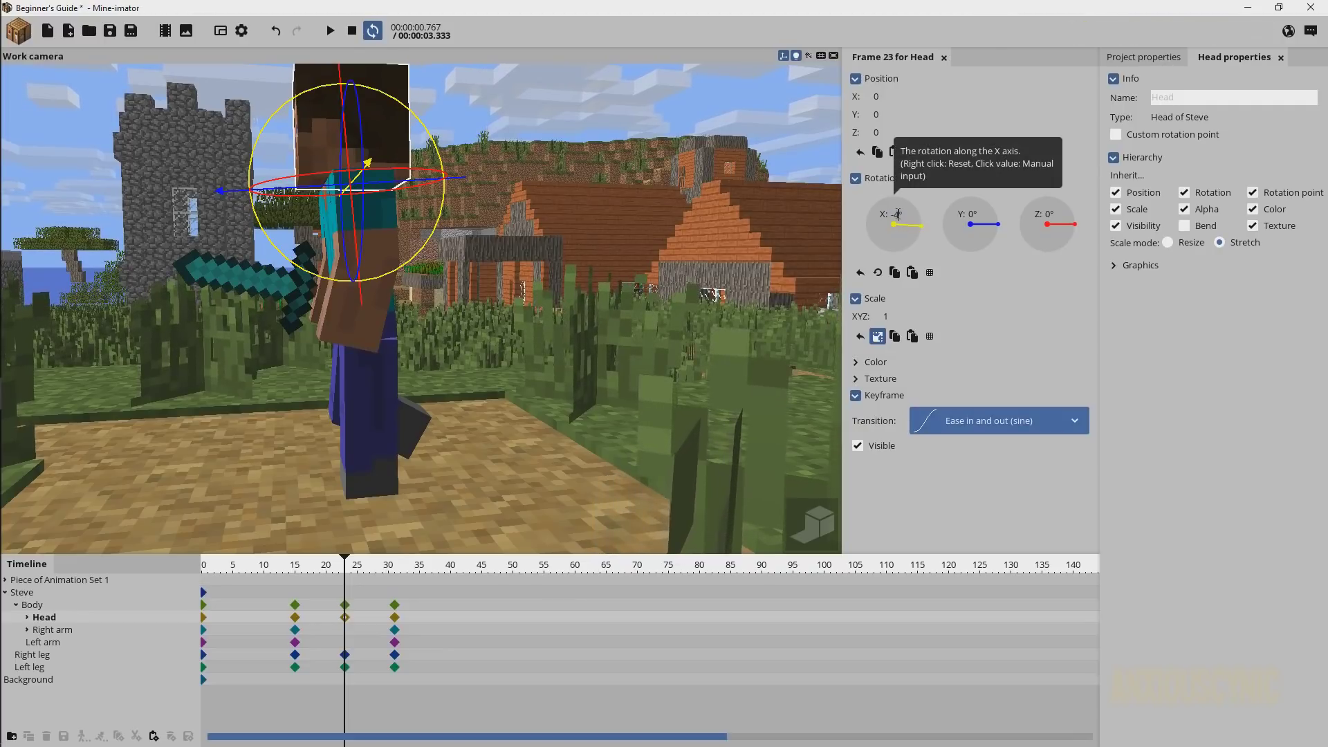
left_click(110, 31)
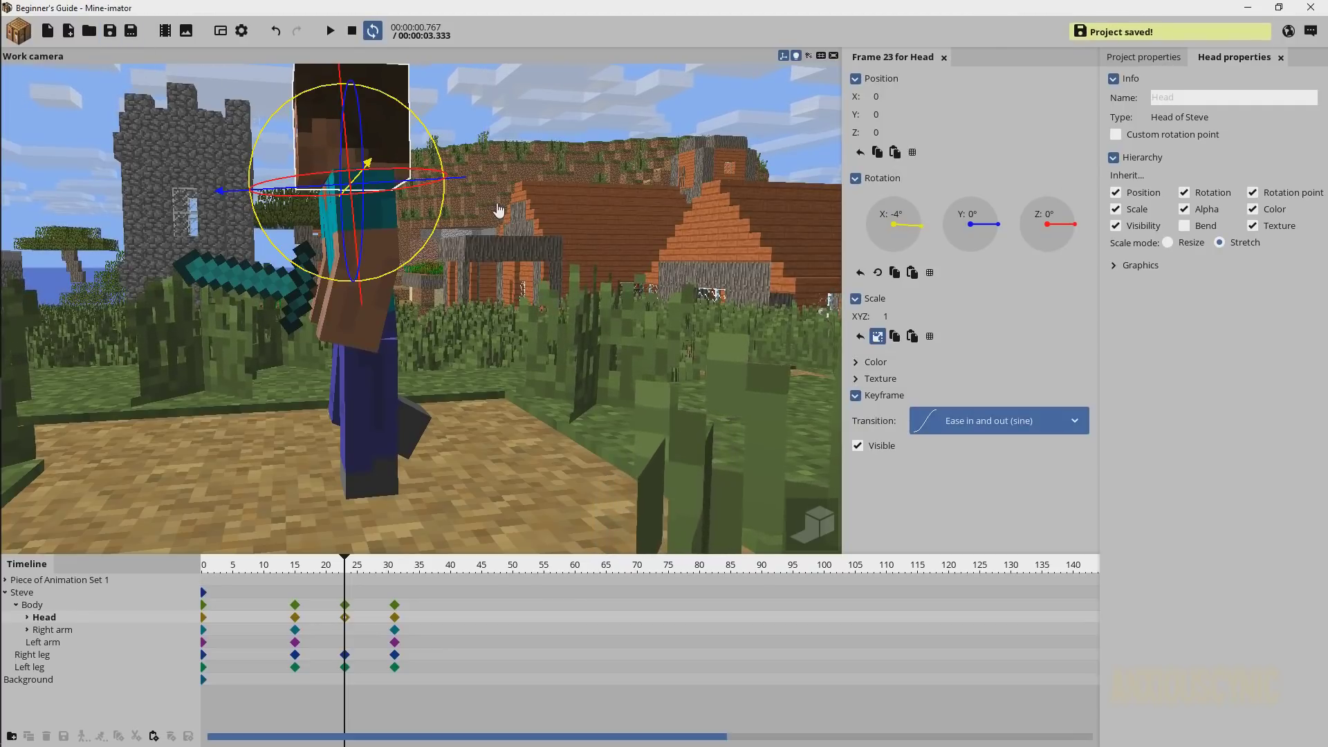
- Play back the walk and examine Steve's pose near frame 15 from his front side
key("space")
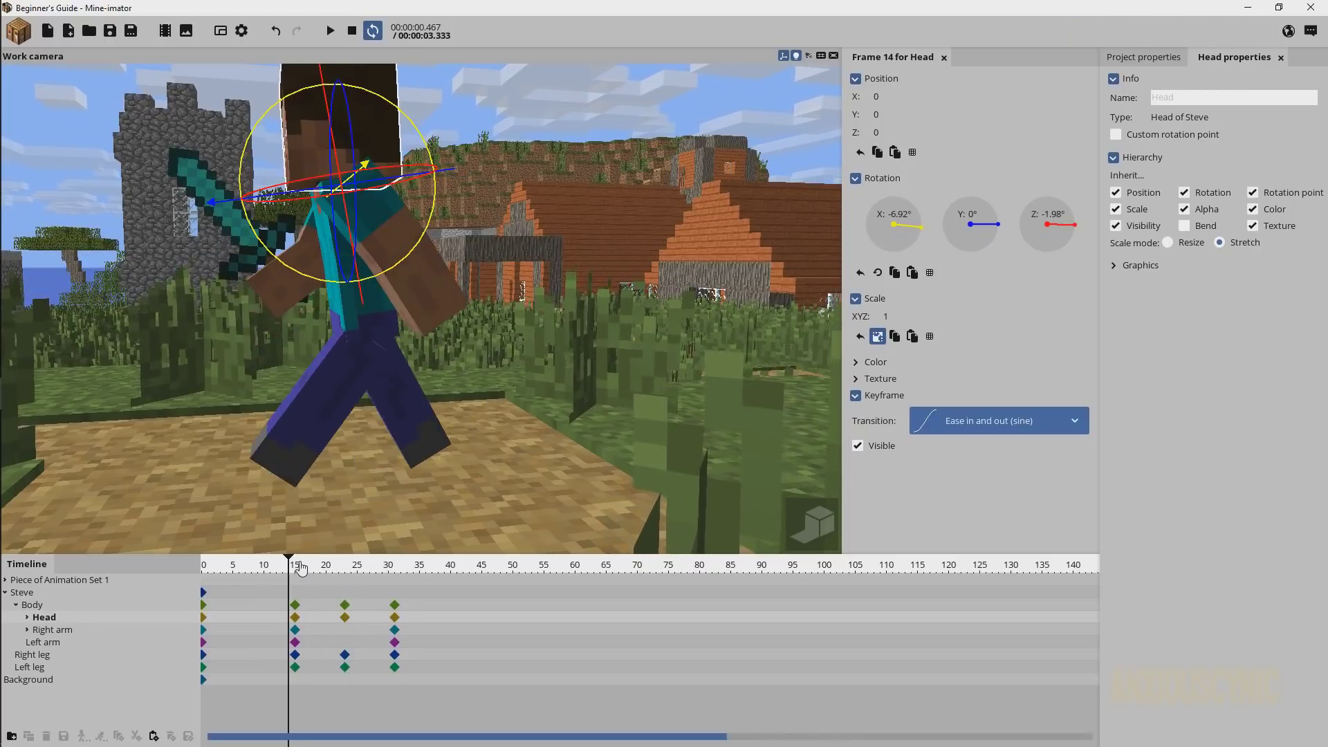
left_click(297, 566)
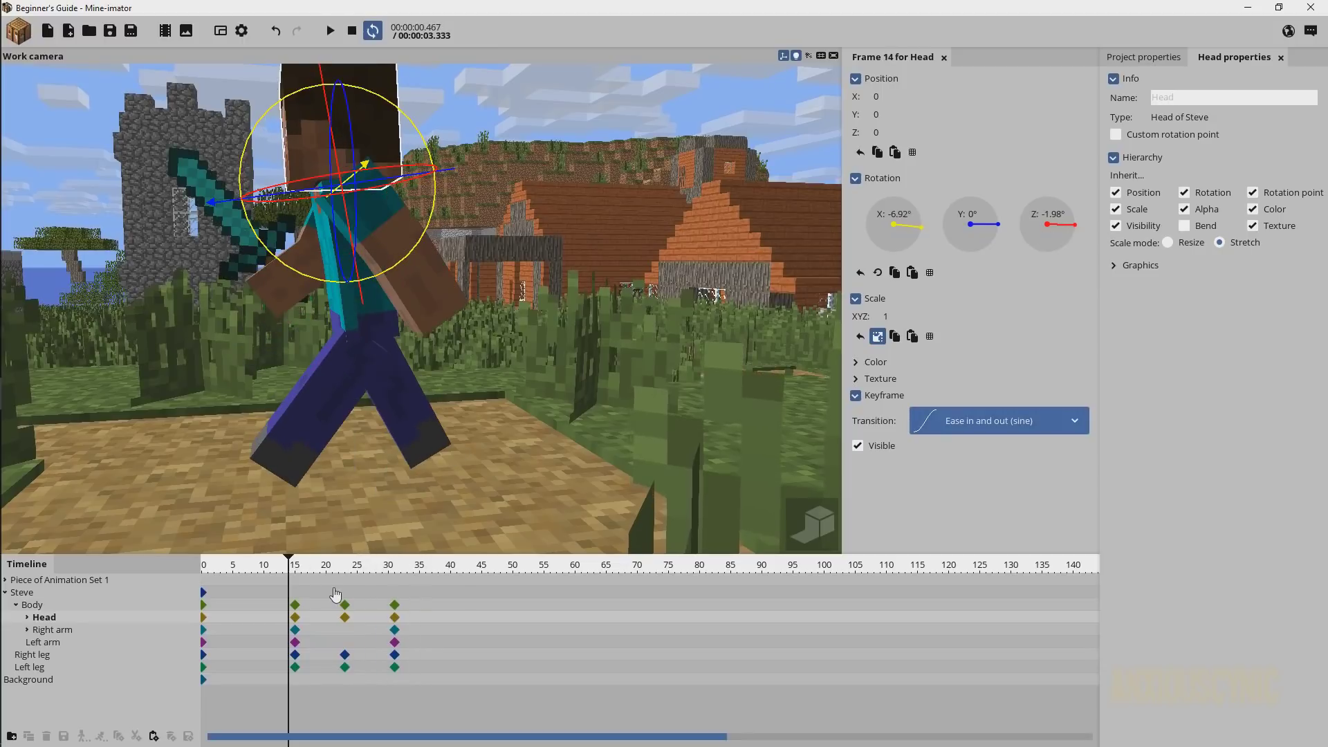
right_click_drag(421, 309, 477, 282)
key("a")
key("a")
key("d")
middle_click_drag(498, 304, 555, 399)
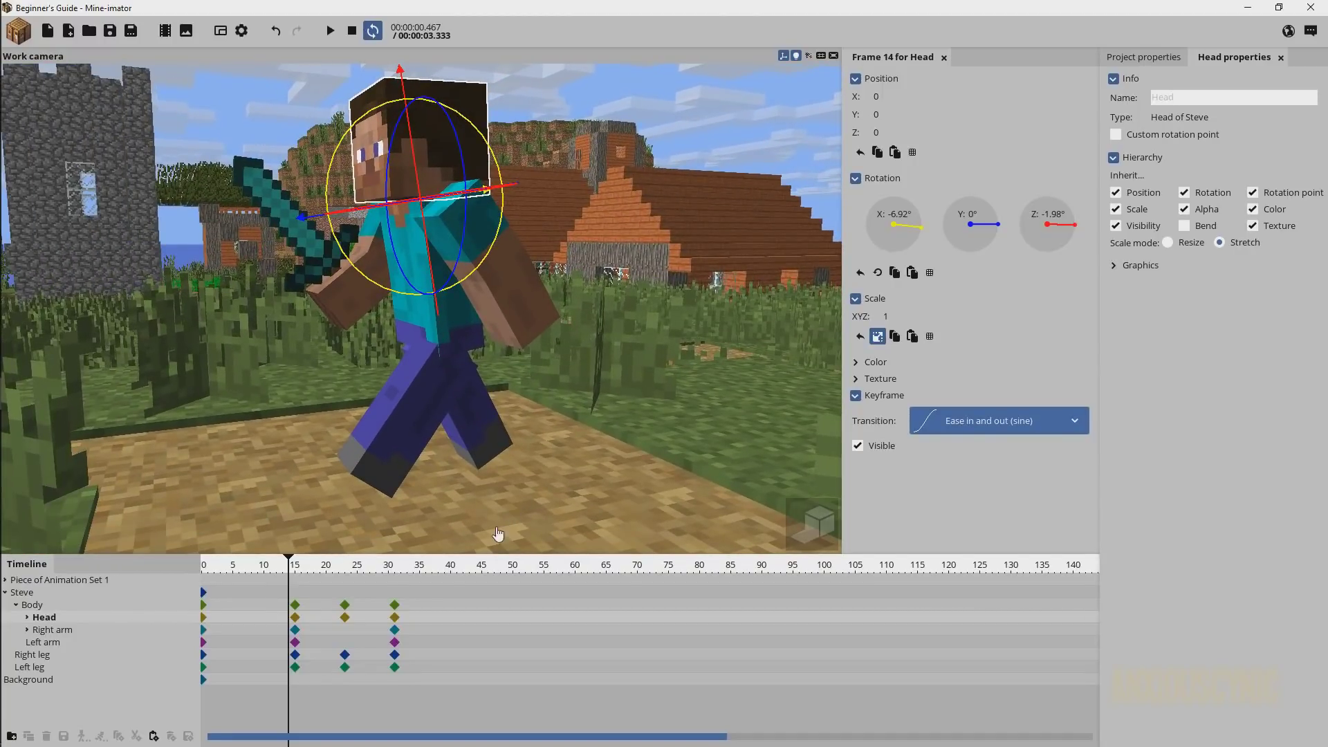
- Copy the right leg's keyframe at frame 23 to the left leg at frame 39
left_click(344, 655)
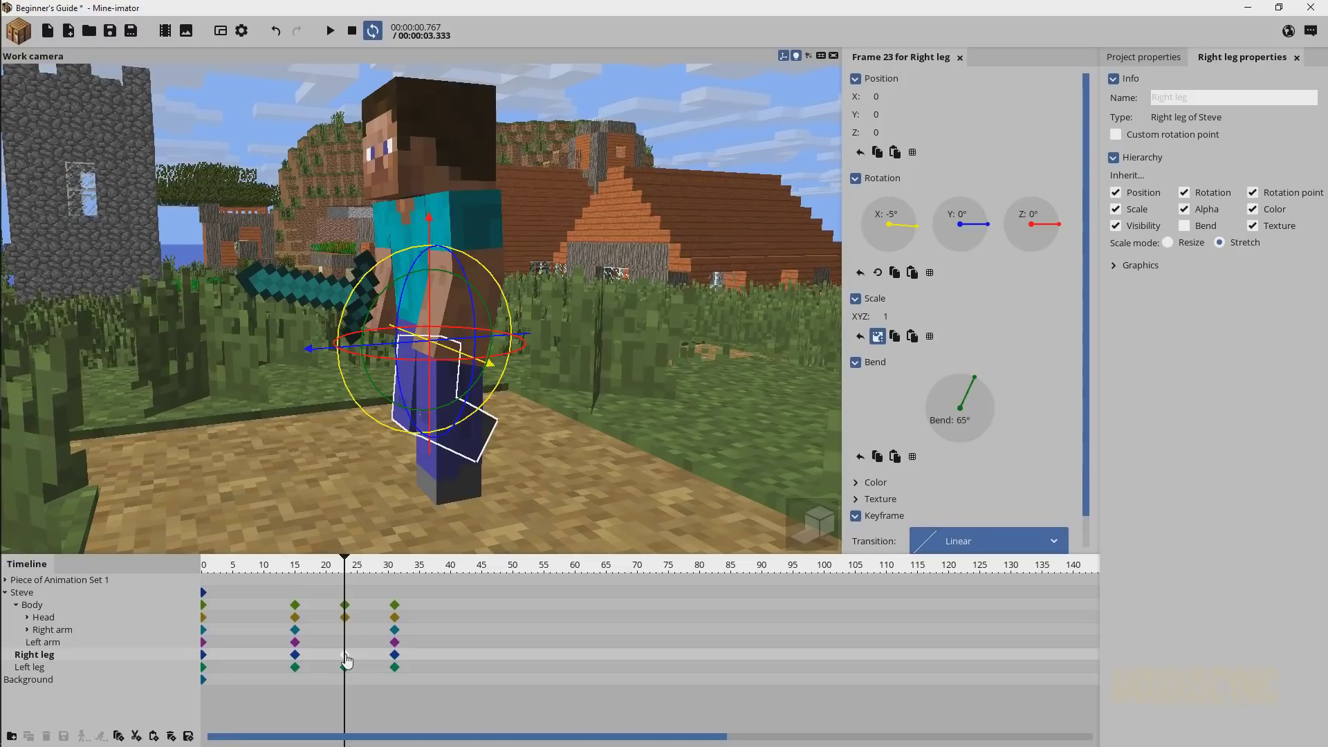
left_click(438, 668)
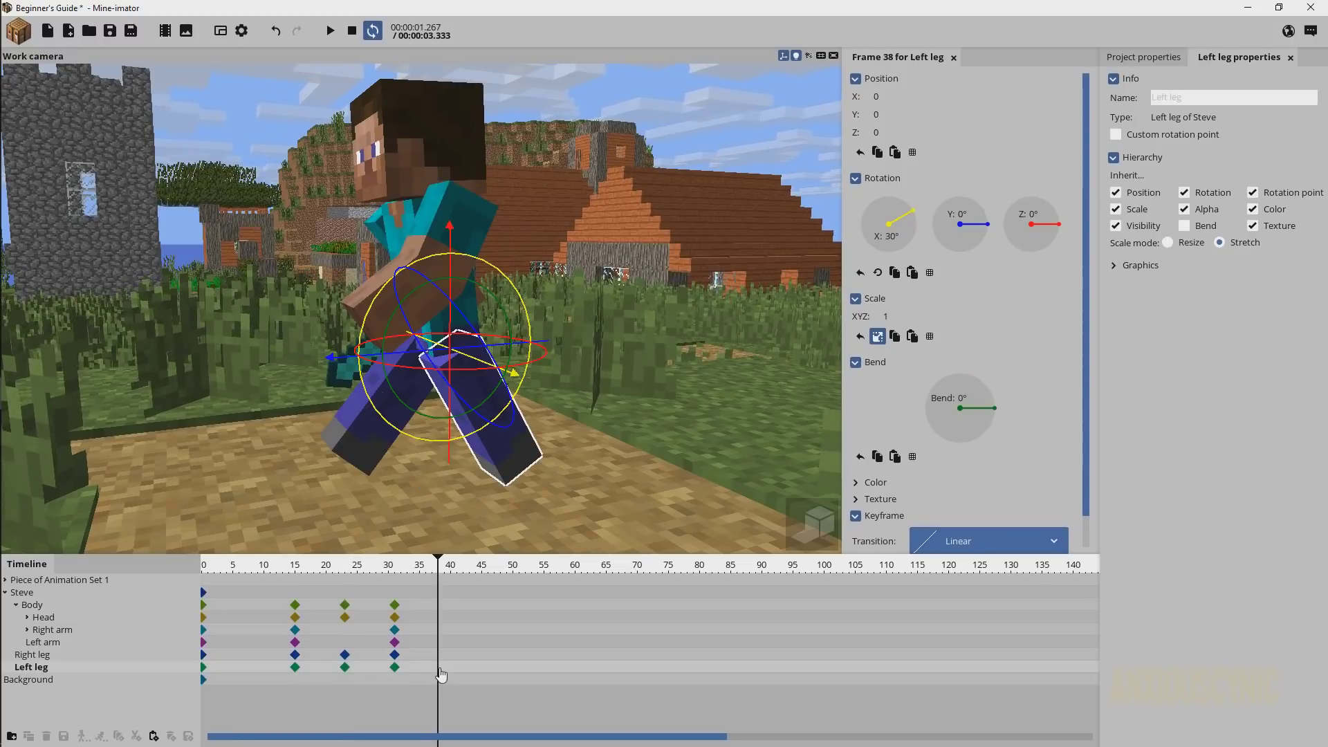
key("ctrl+v")
left_click_drag(444, 670, 435, 670)
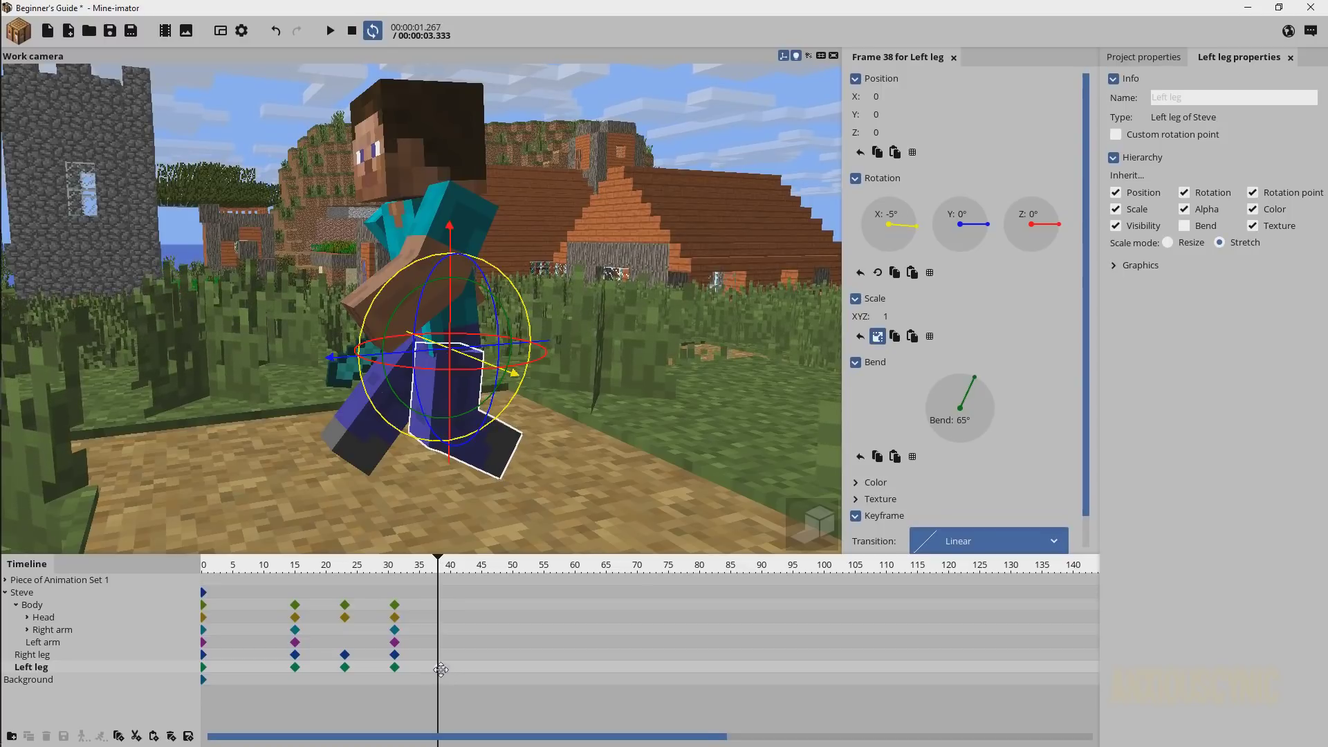
left_click(444, 670)
- Copy the left leg's keyframe at frame 23 to the right leg at frame 39
left_click(346, 668)
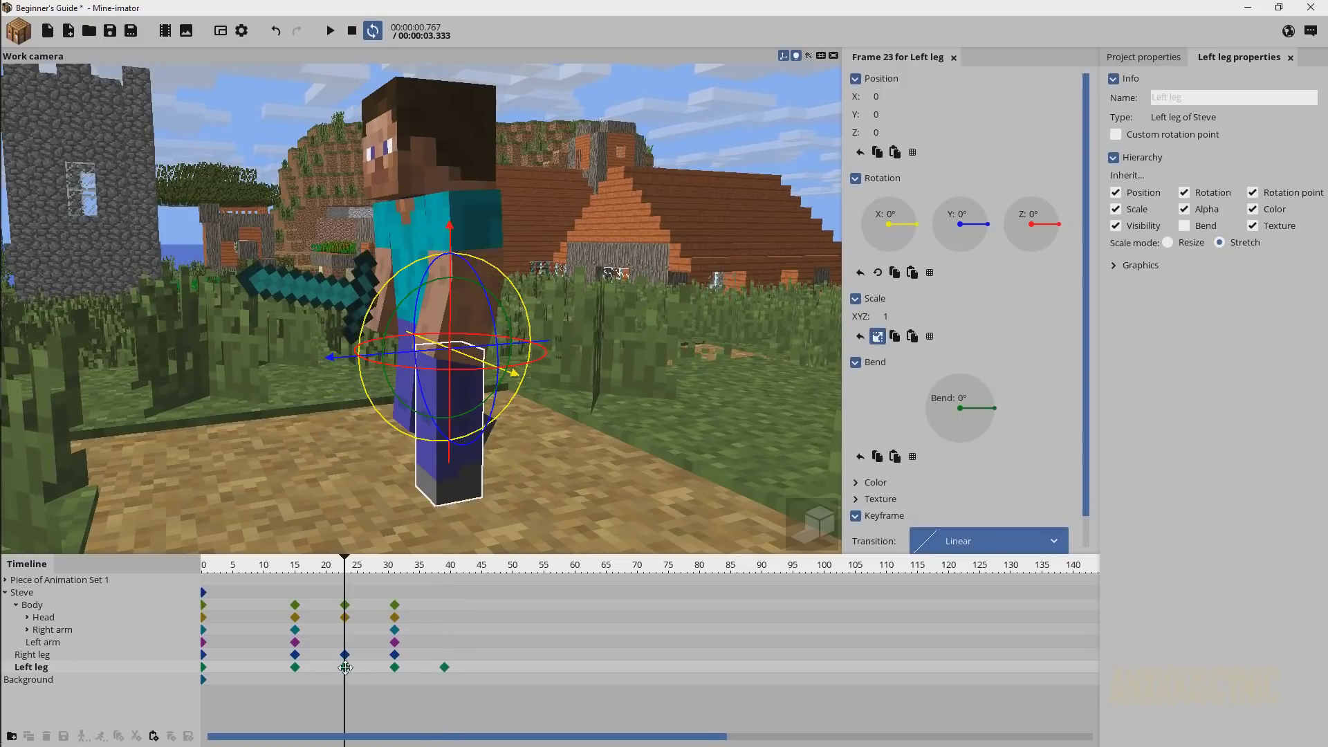
left_click(446, 656)
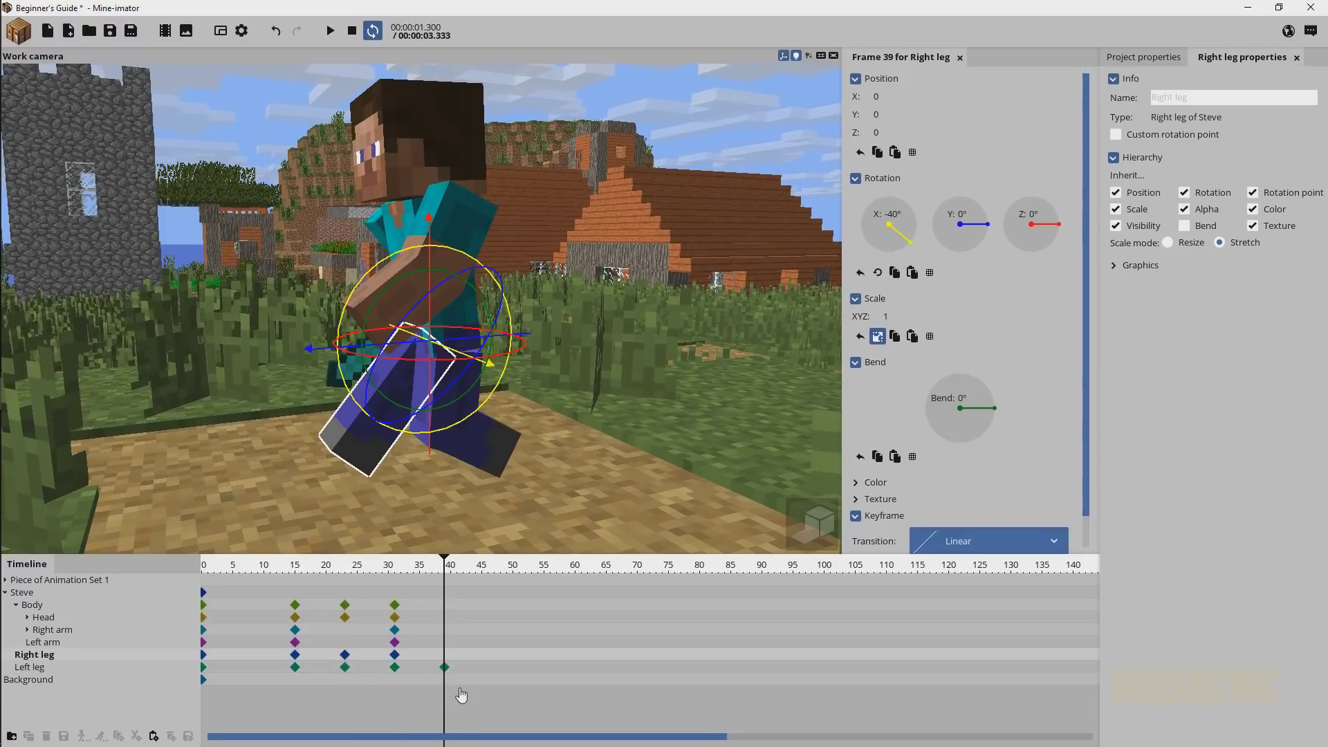
left_click_drag(450, 654, 445, 655)
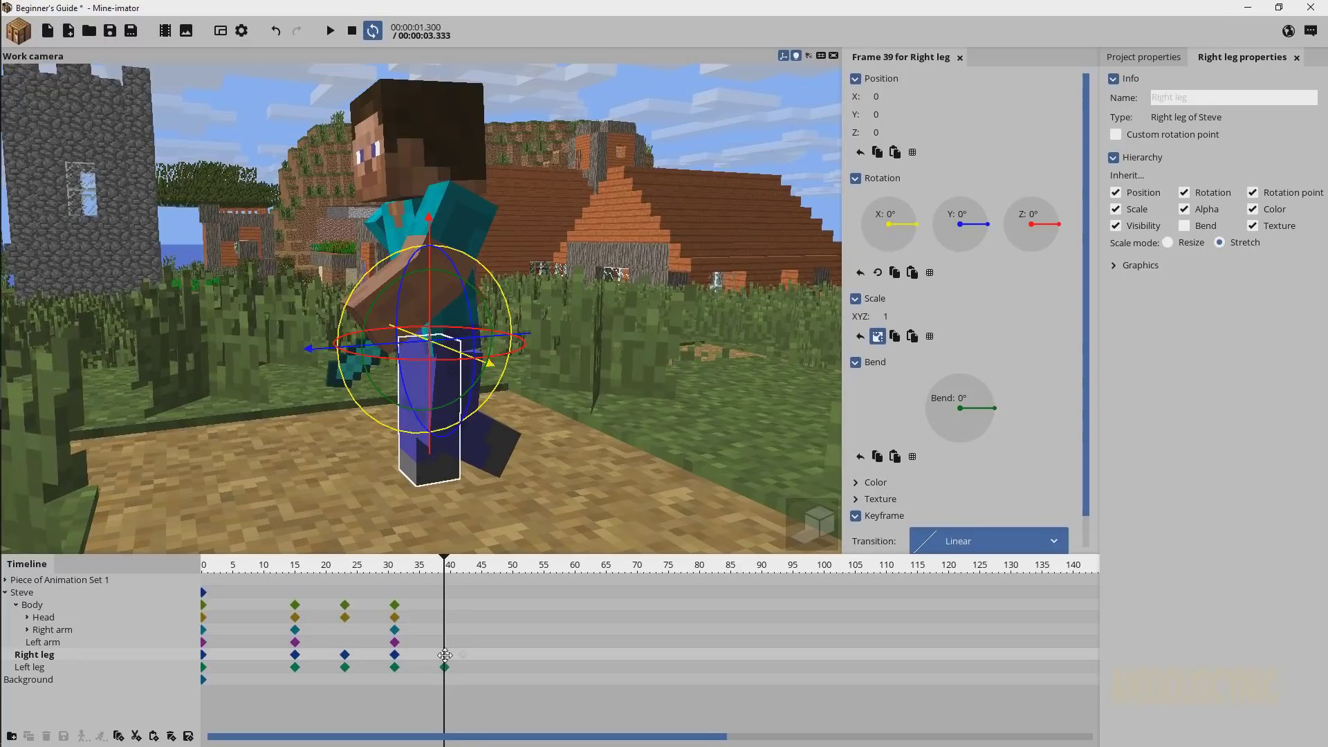
- Copy all of Steve's body, head, arm and leg keyframes from frame 15 to frame 47
left_click_drag(296, 576, 388, 576)
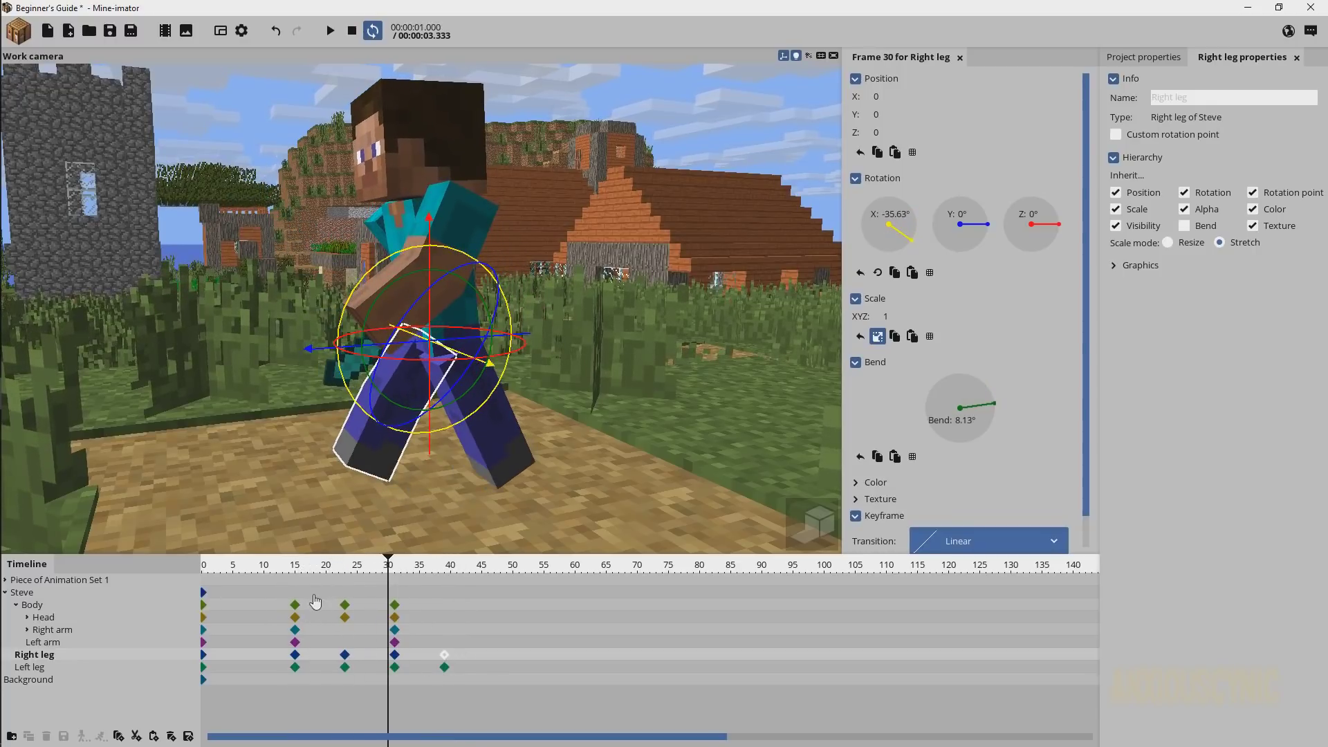
left_click_drag(310, 600, 285, 686)
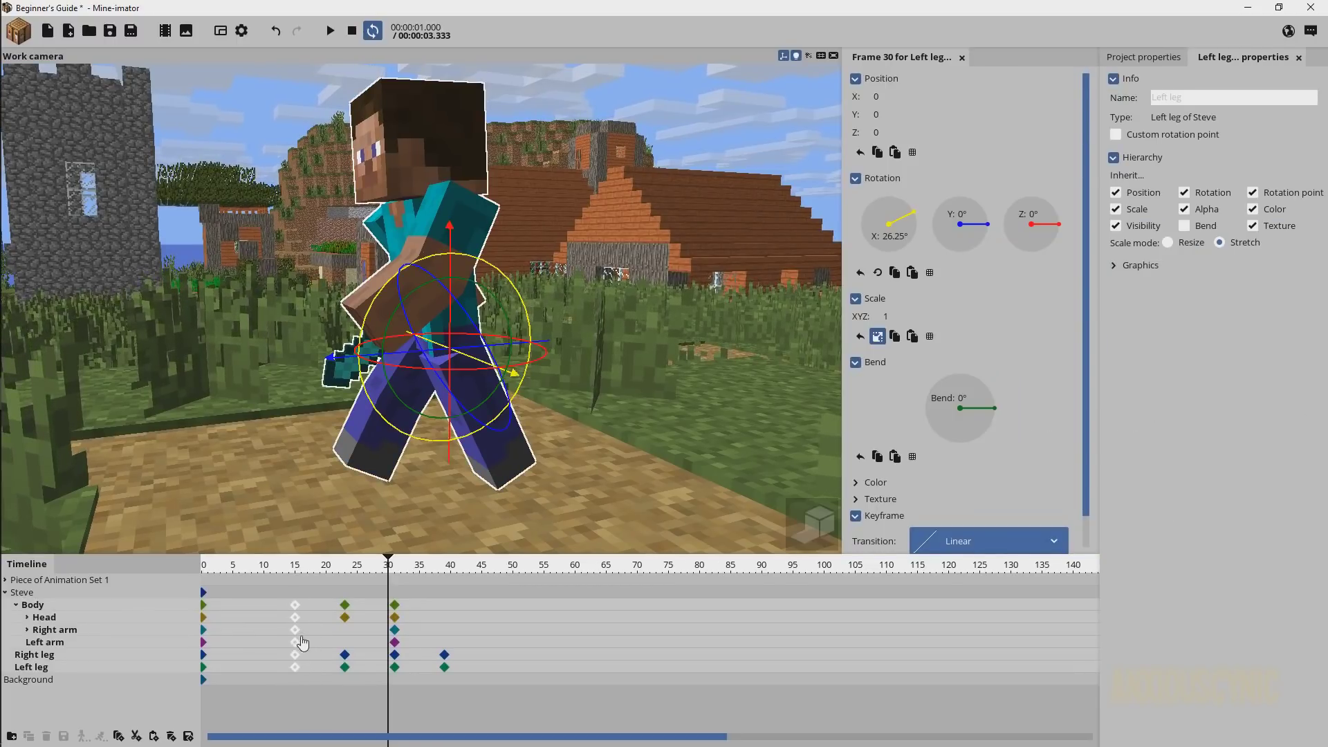
key("ctrl+v")
left_click_drag(497, 611, 501, 605)
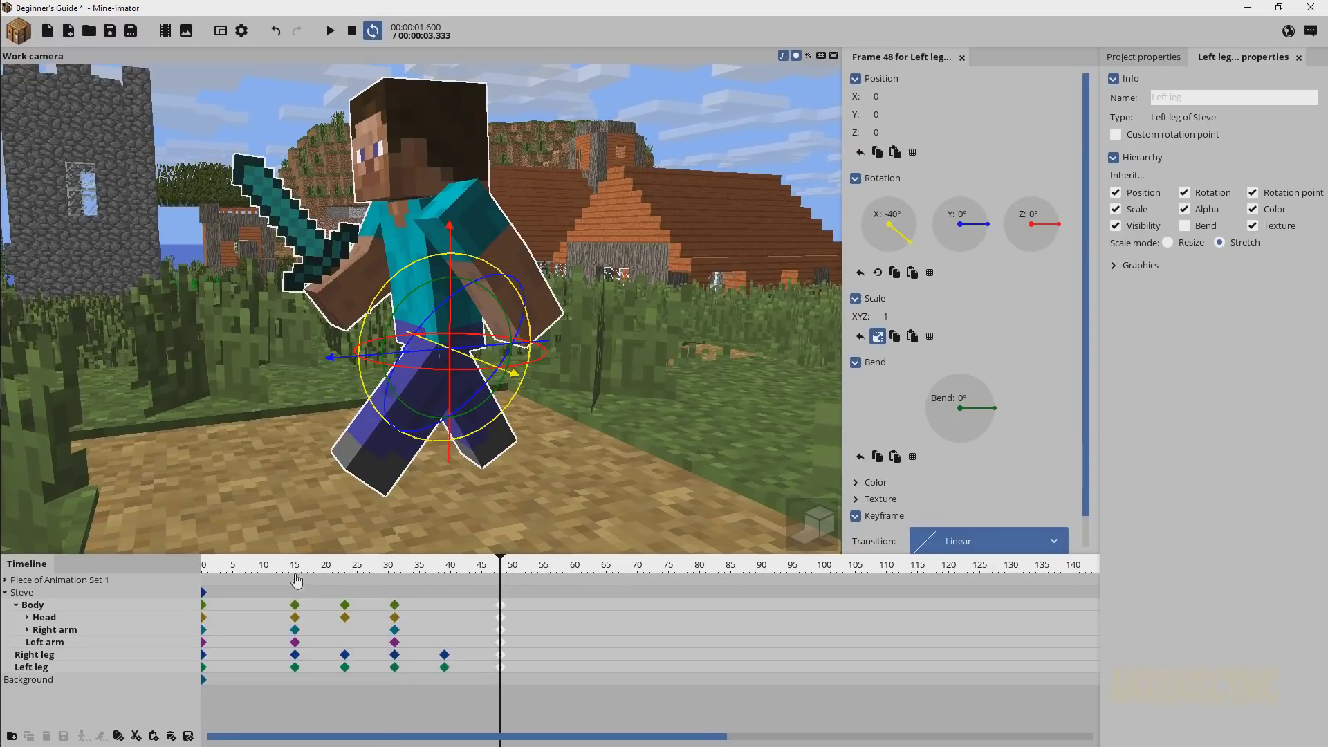
left_click_drag(281, 573, 421, 585)
left_click_drag(498, 608, 492, 606)
- Play back the animation to check the full walk cycle through frame 47
left_click_drag(296, 571, 395, 586)
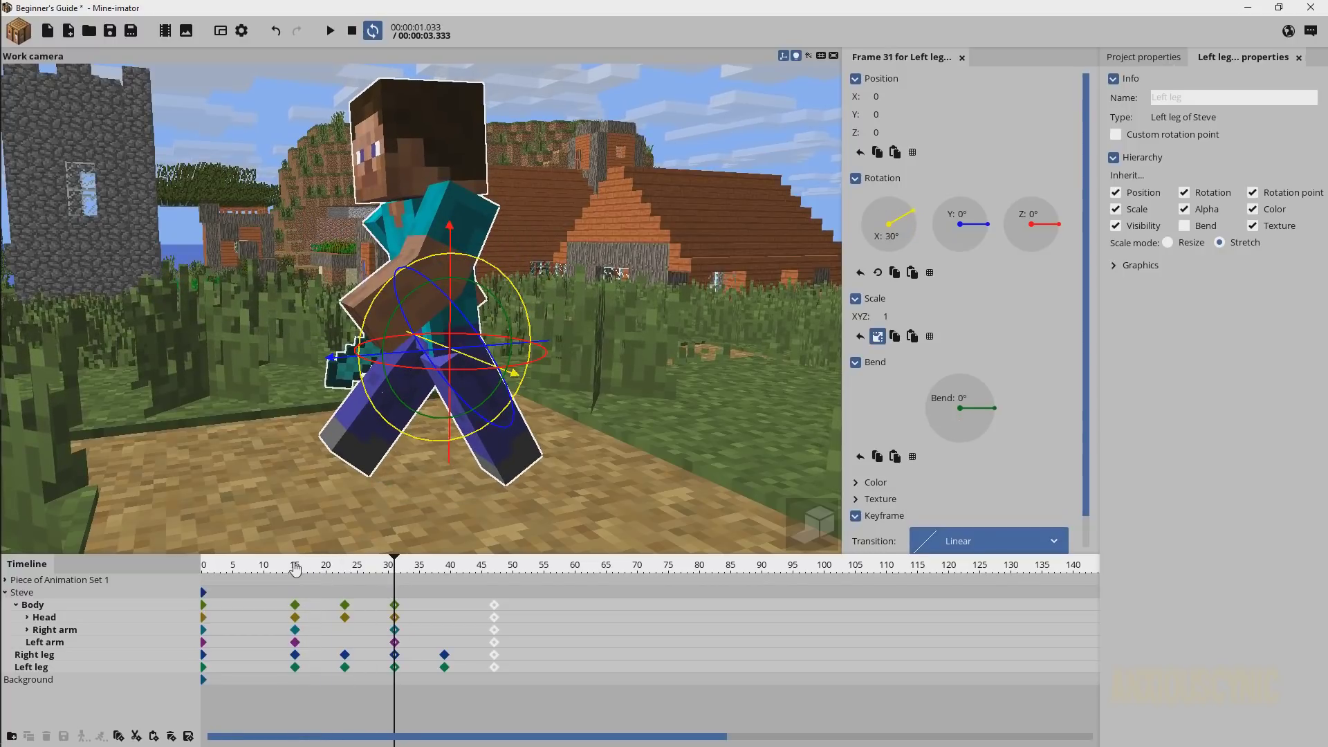
key("space")
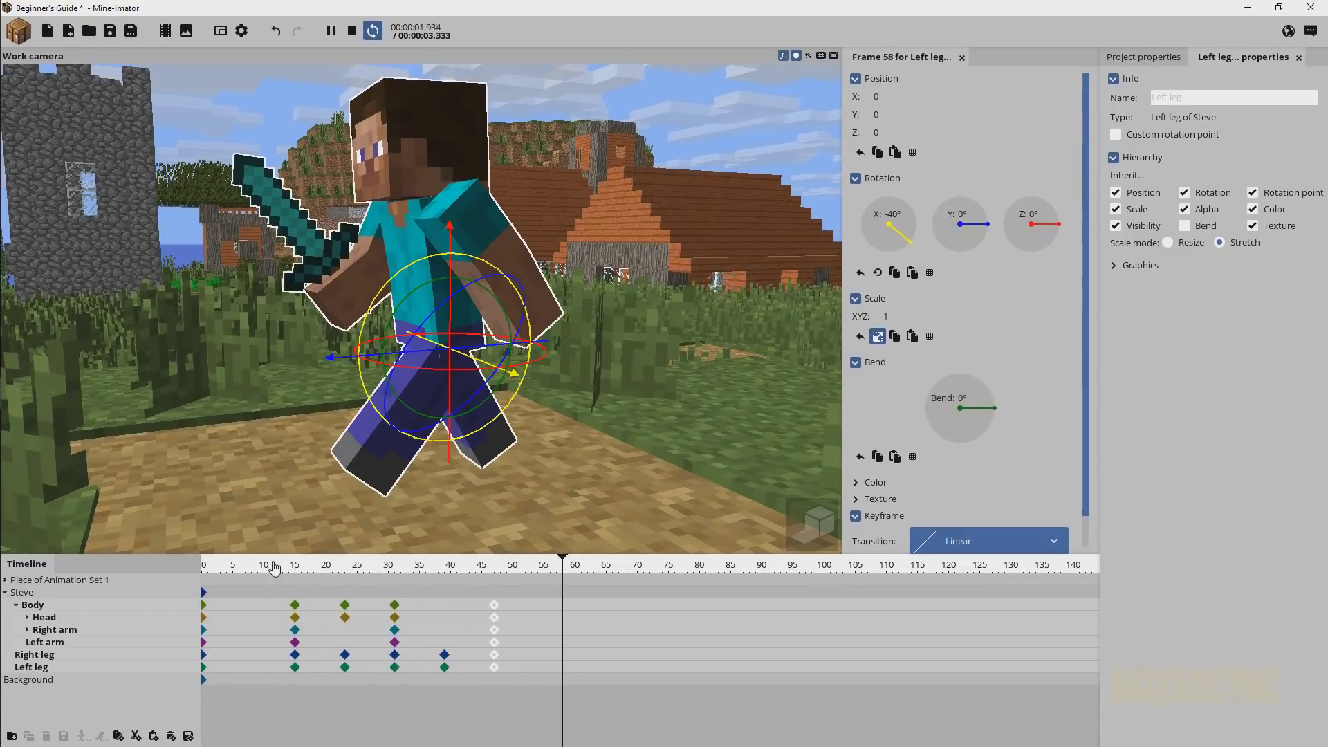
left_click(275, 566)
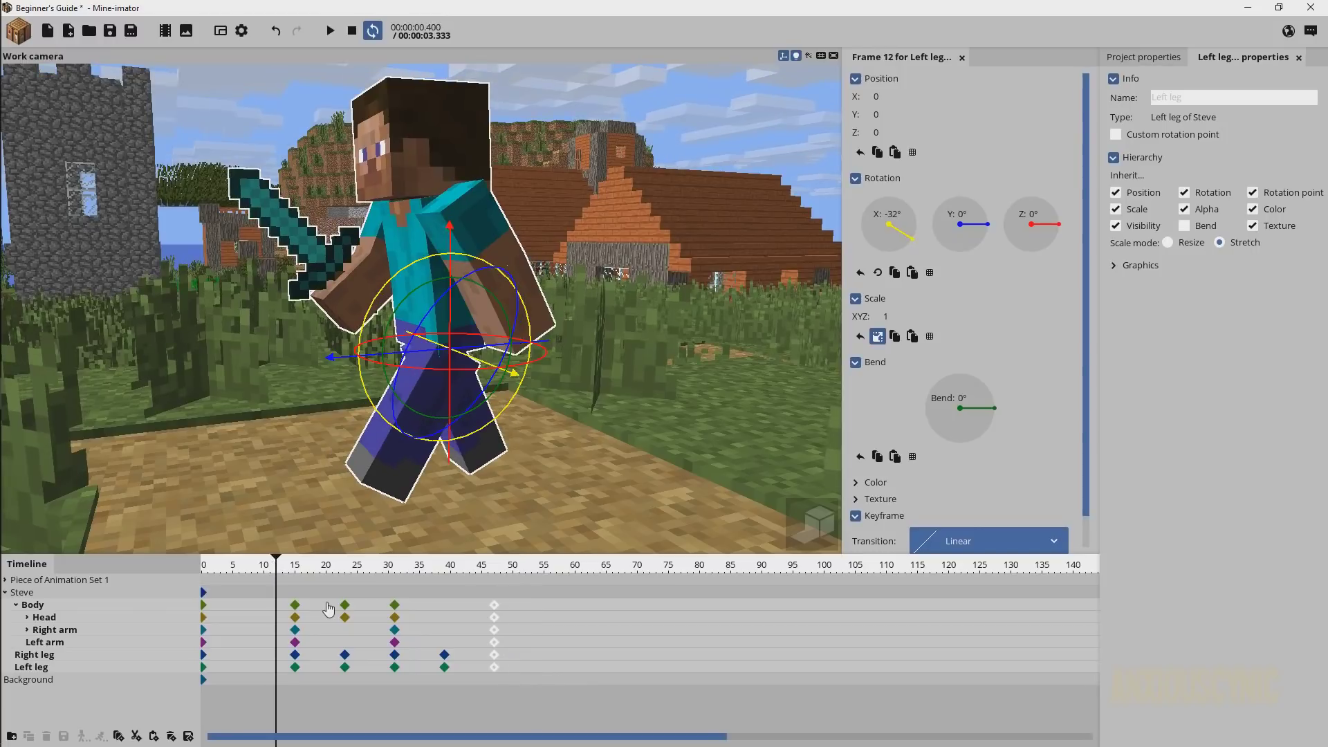
- Copy the body and head keyframes from frame 23 to frame 39
left_click_drag(329, 608, 366, 633)
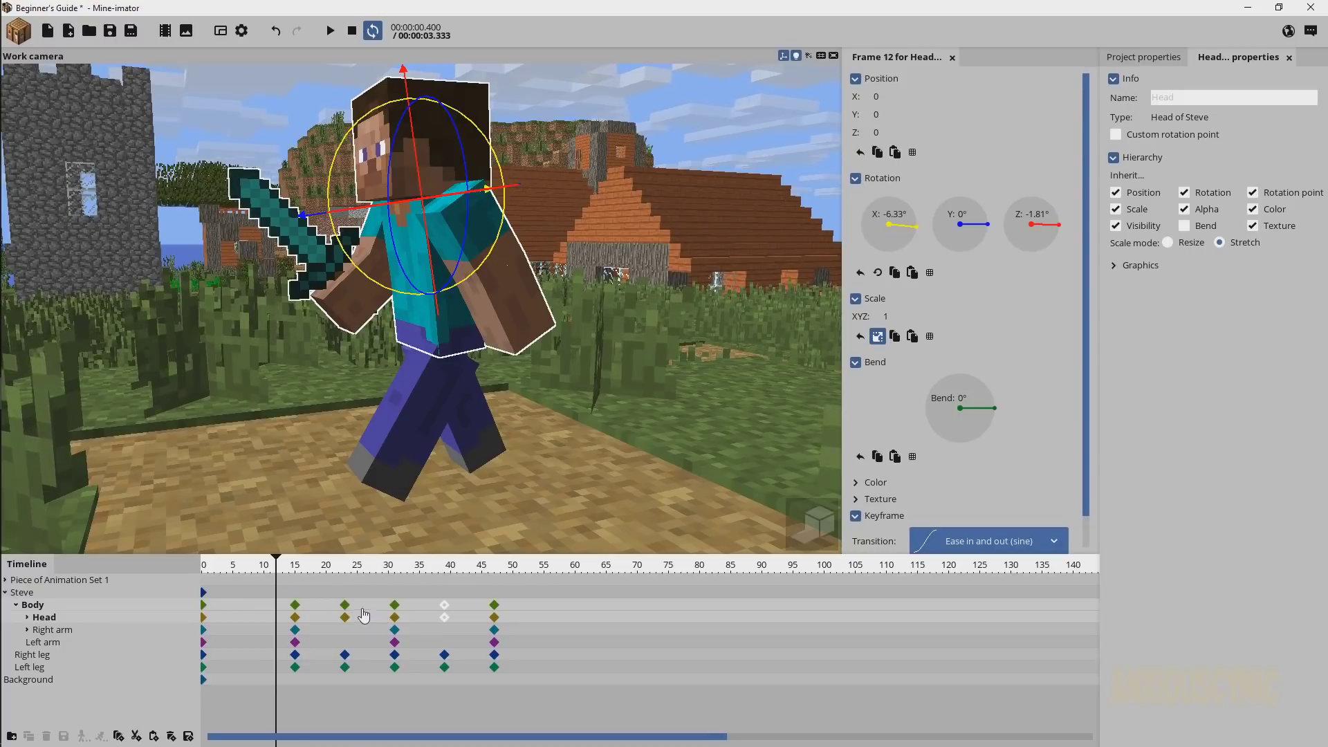
- Mark frames 15 to 47 as the playback range, deselect everything and play the walk cycle in a loop
left_click_drag(296, 569, 496, 583)
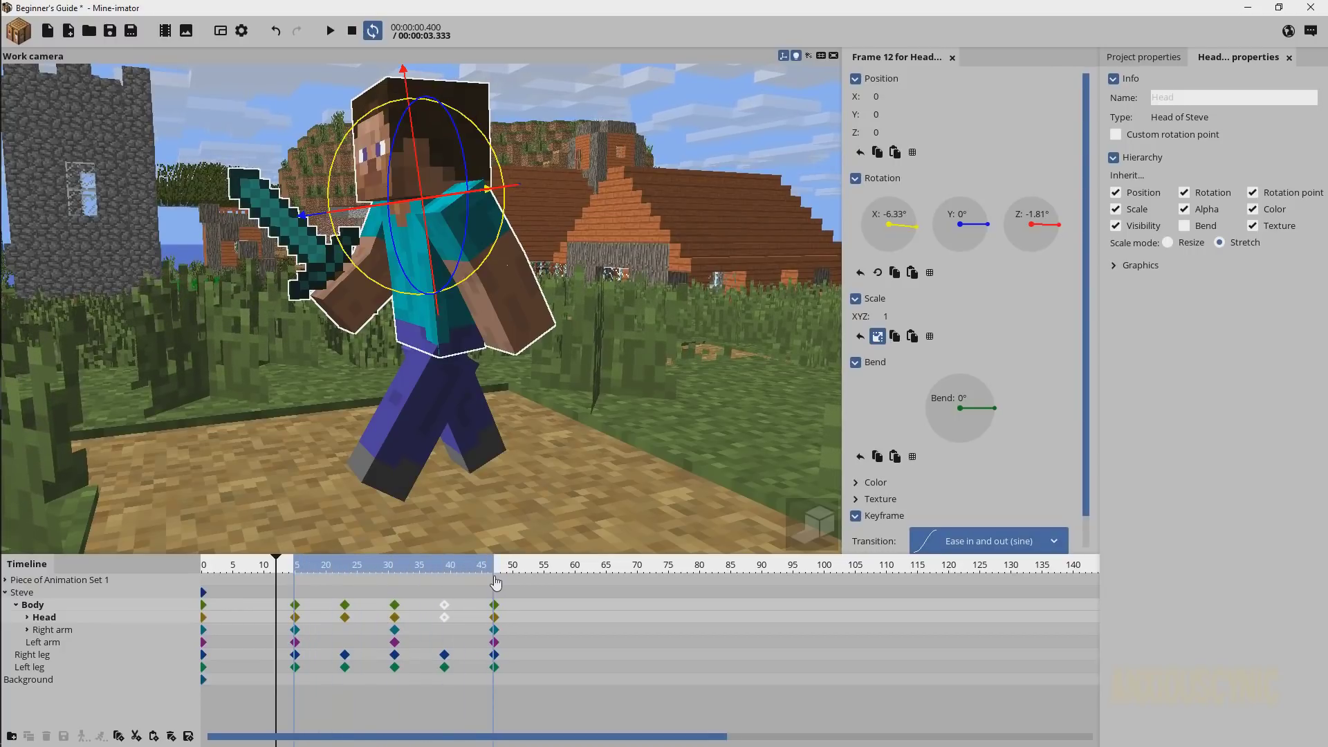
left_click(567, 99)
left_click(331, 33)
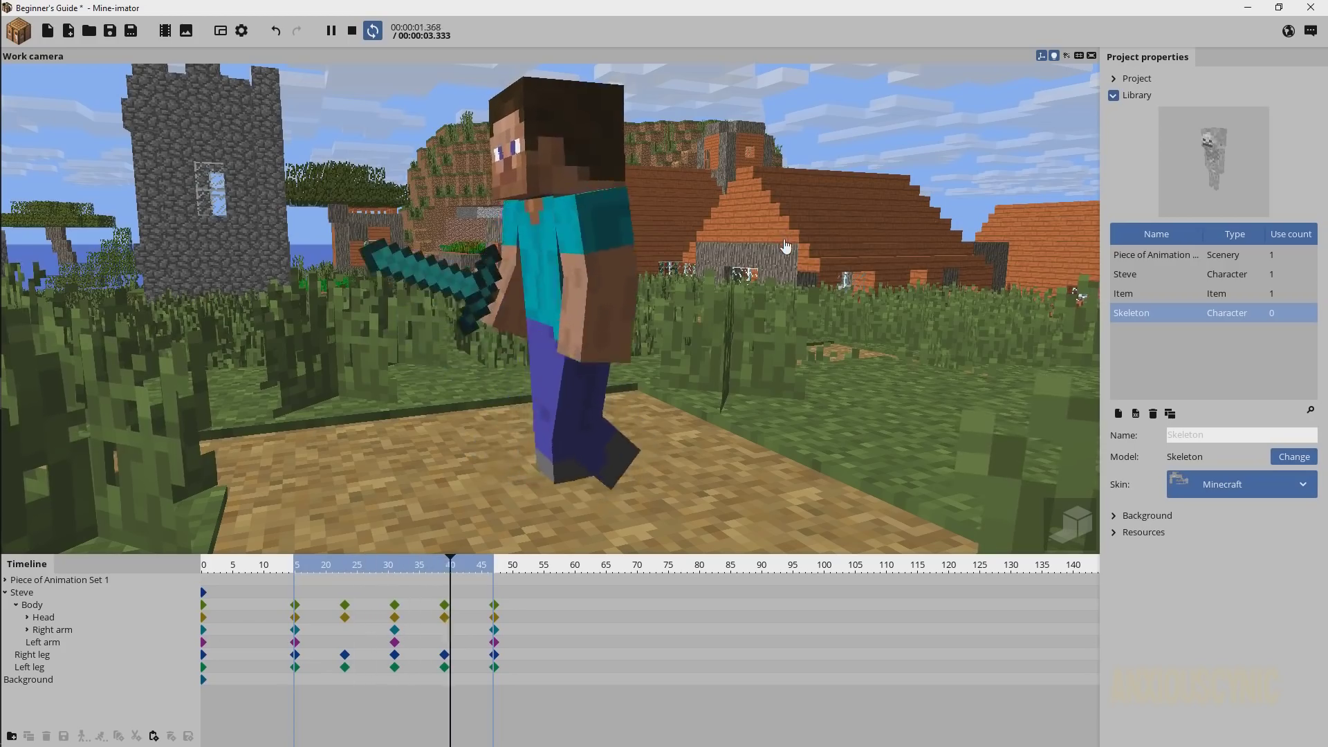
- Inspect the looping walk cycle from several angles, stop playback and scrub through the early frames
left_click_drag(711, 317, 899, 325)
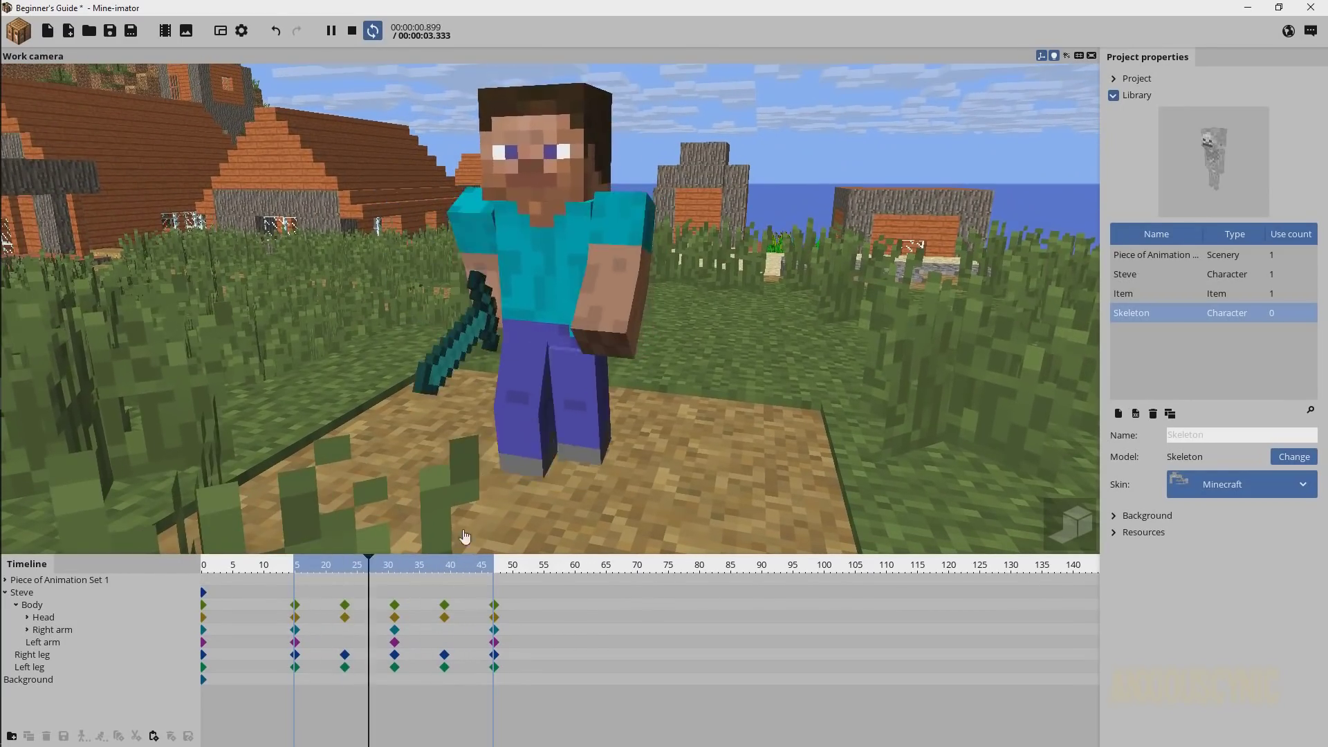
left_click_drag(699, 385, 640, 401)
scroll(654, 361, "down", 4)
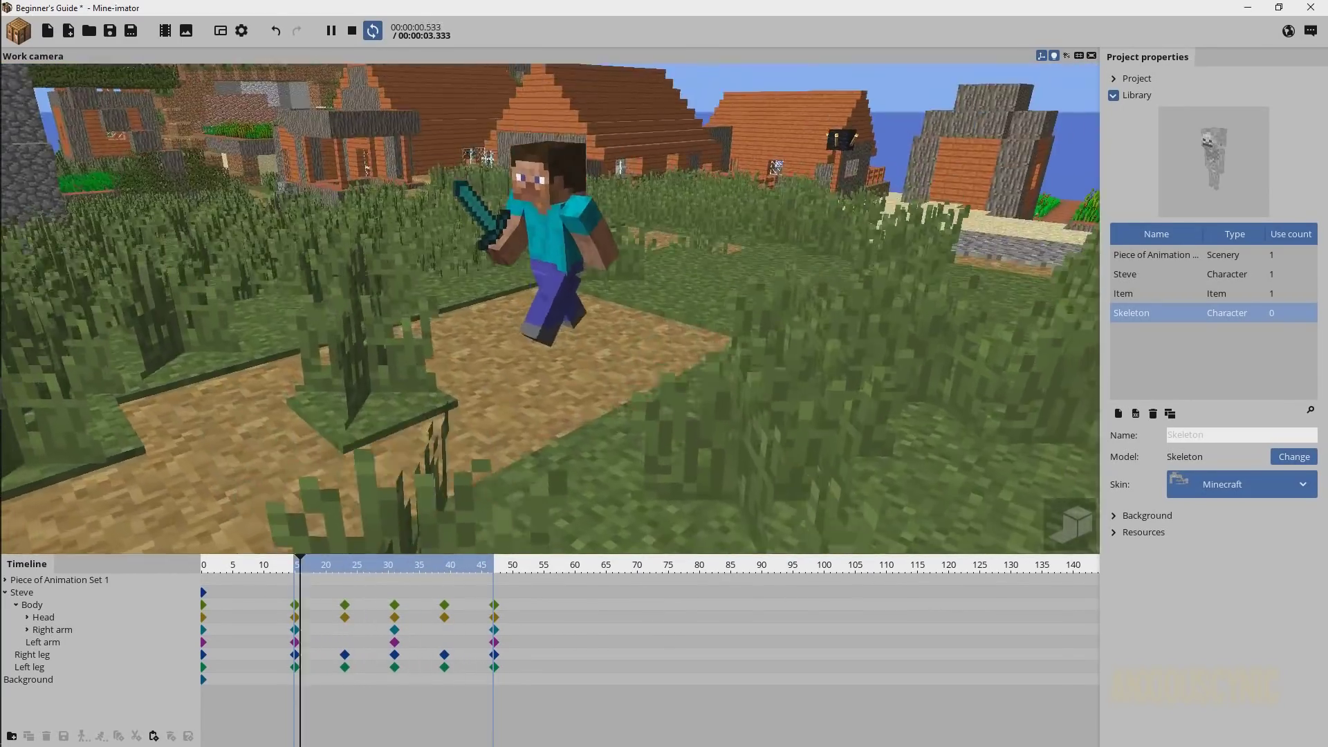
scroll(640, 357, "up", 3)
left_click_drag(650, 335, 578, 316)
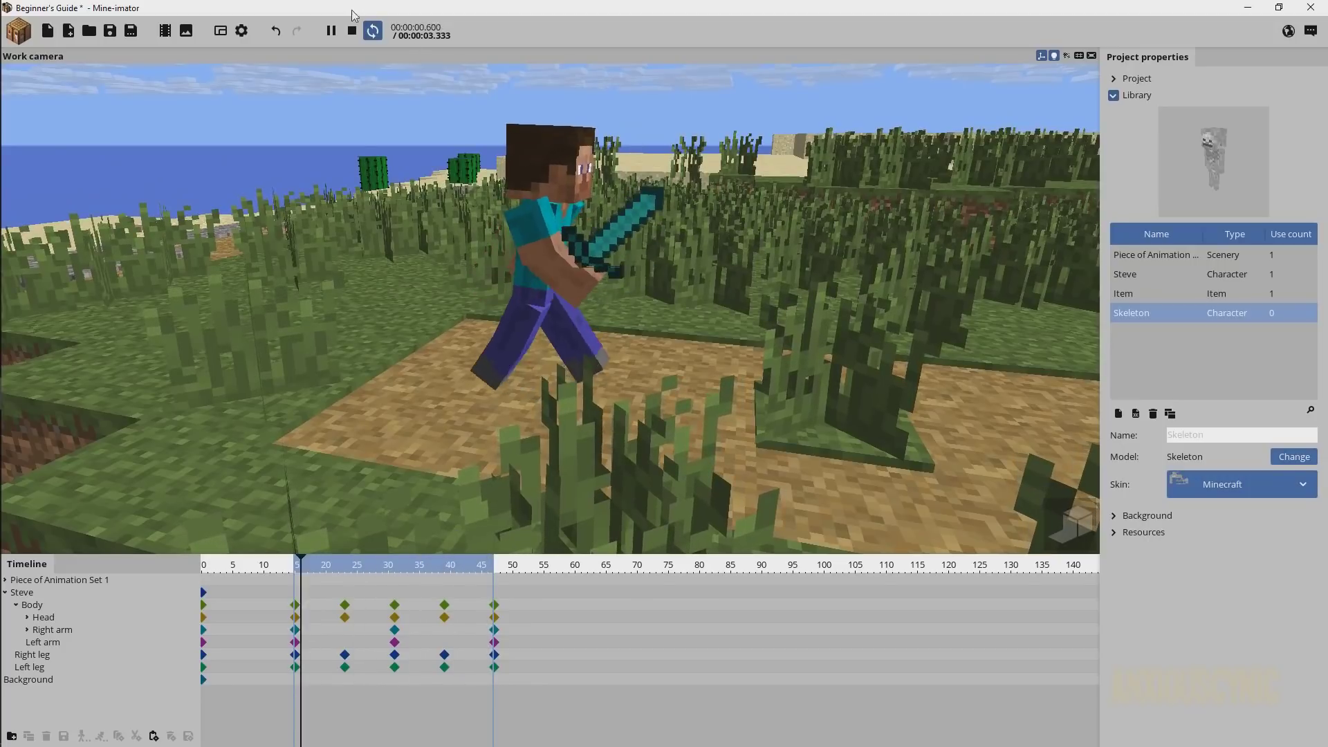
left_click(352, 30)
left_click_drag(320, 569, 358, 569)
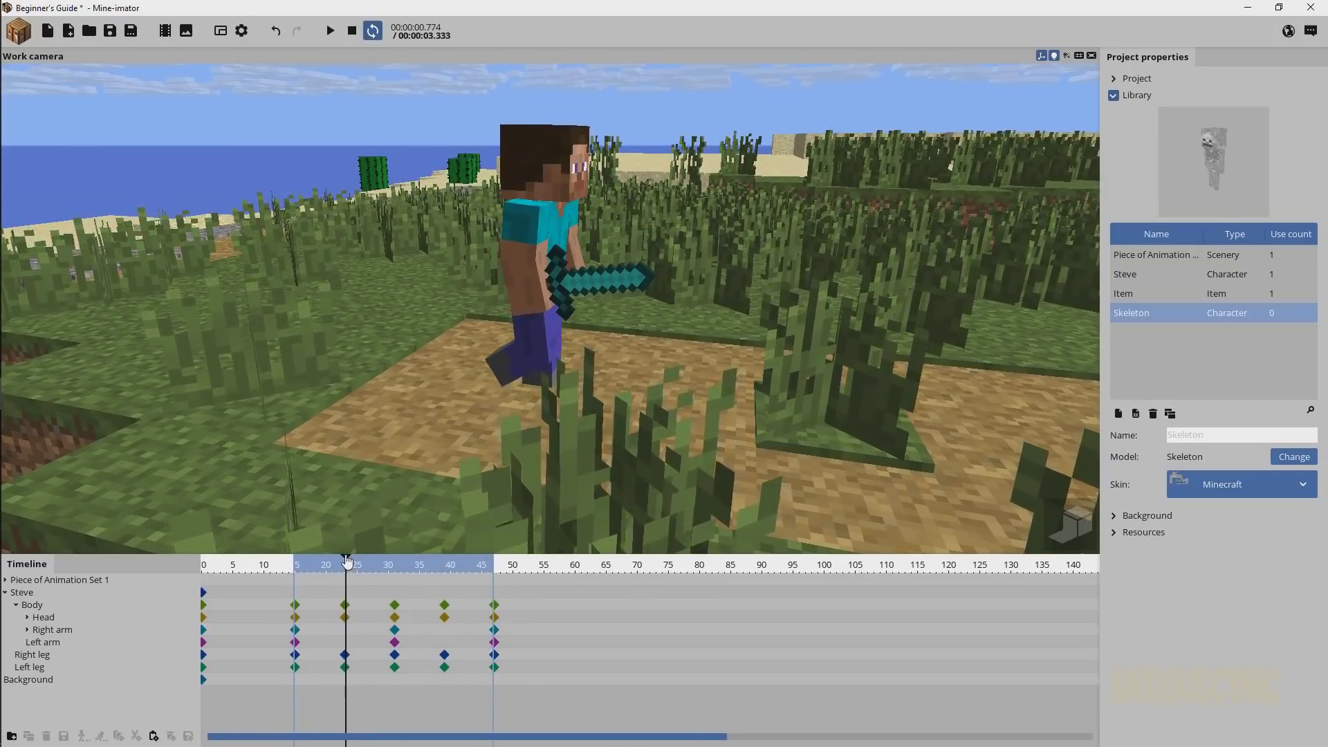
- Rotate Steve's right leg forward to an X rotation of -18° at its frame 23 keyframe
left_click(368, 667)
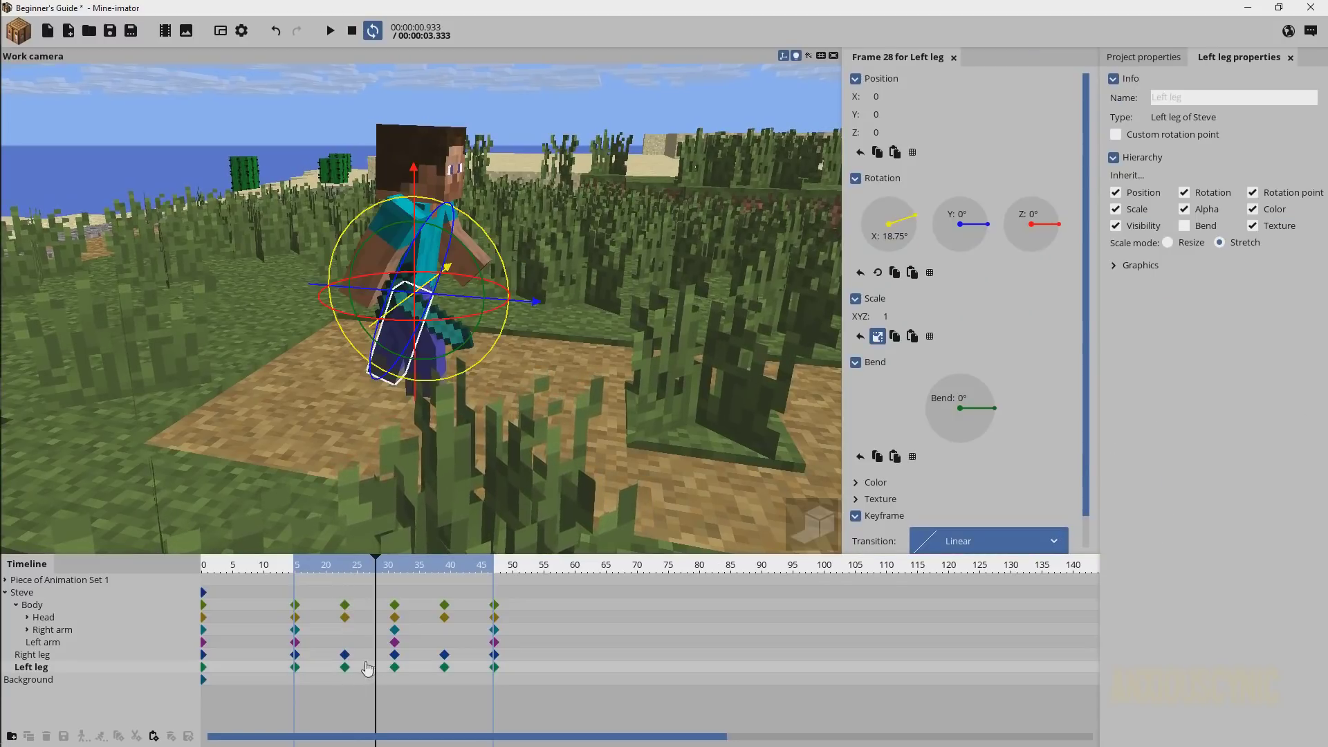
left_click(345, 667)
left_click_drag(522, 420, 430, 388)
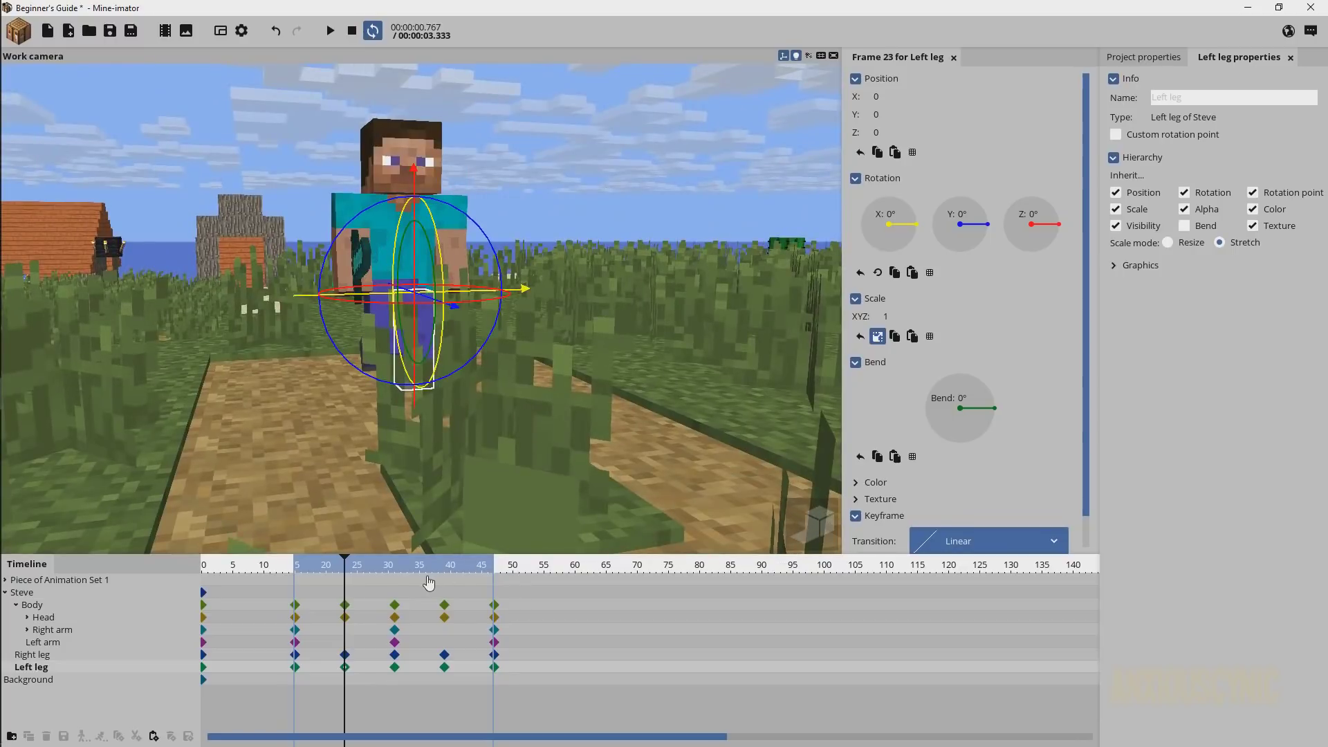
left_click(345, 654)
left_click_drag(532, 424, 615, 419)
scroll(532, 424, "up", 3)
left_click_drag(532, 424, 520, 422)
middle_click_drag(533, 421, 502, 392)
left_click_drag(466, 255, 450, 236)
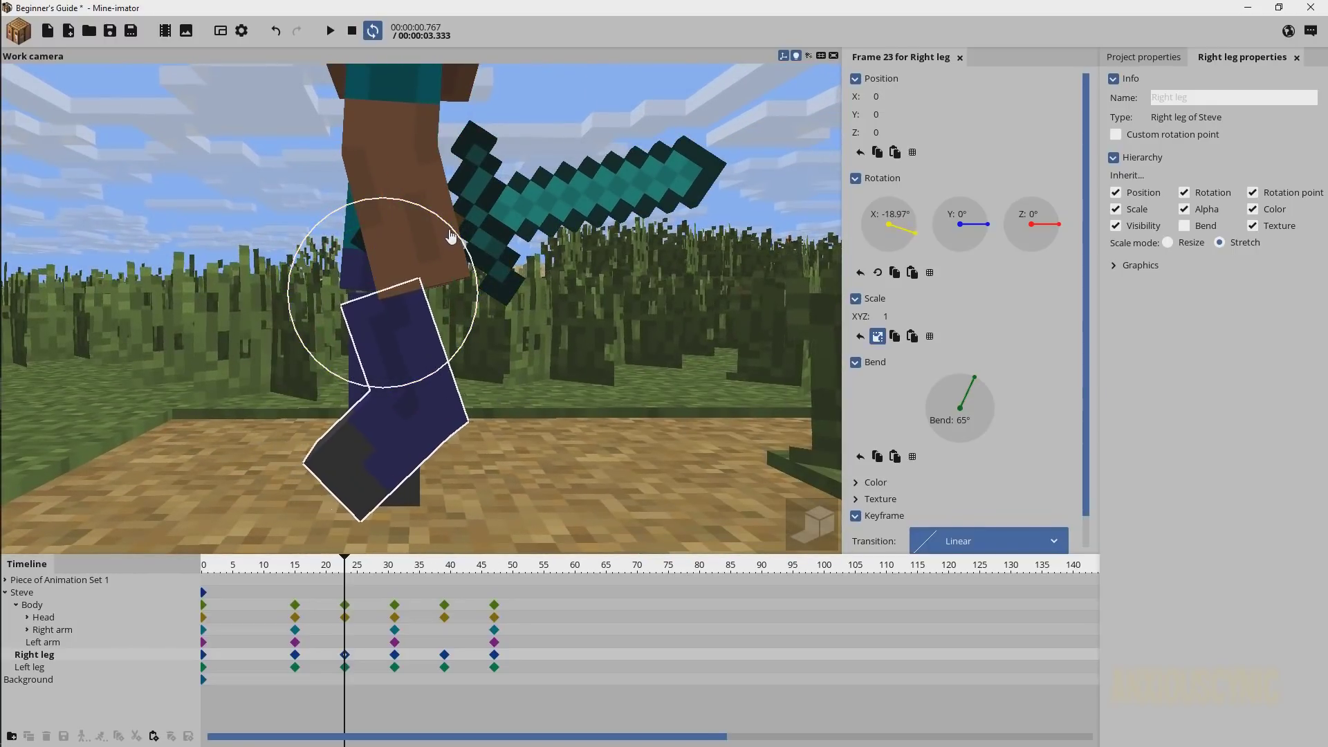
right_click(892, 215)
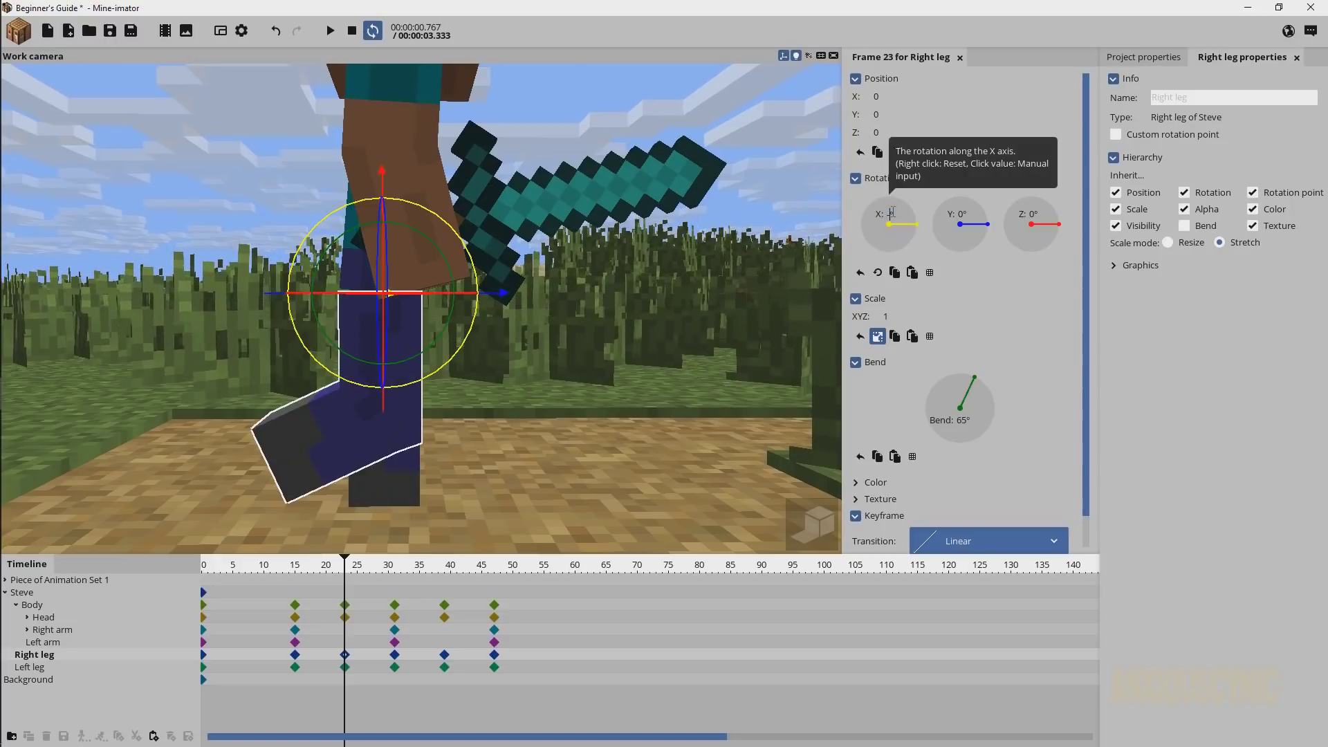
key("ctrl+z")
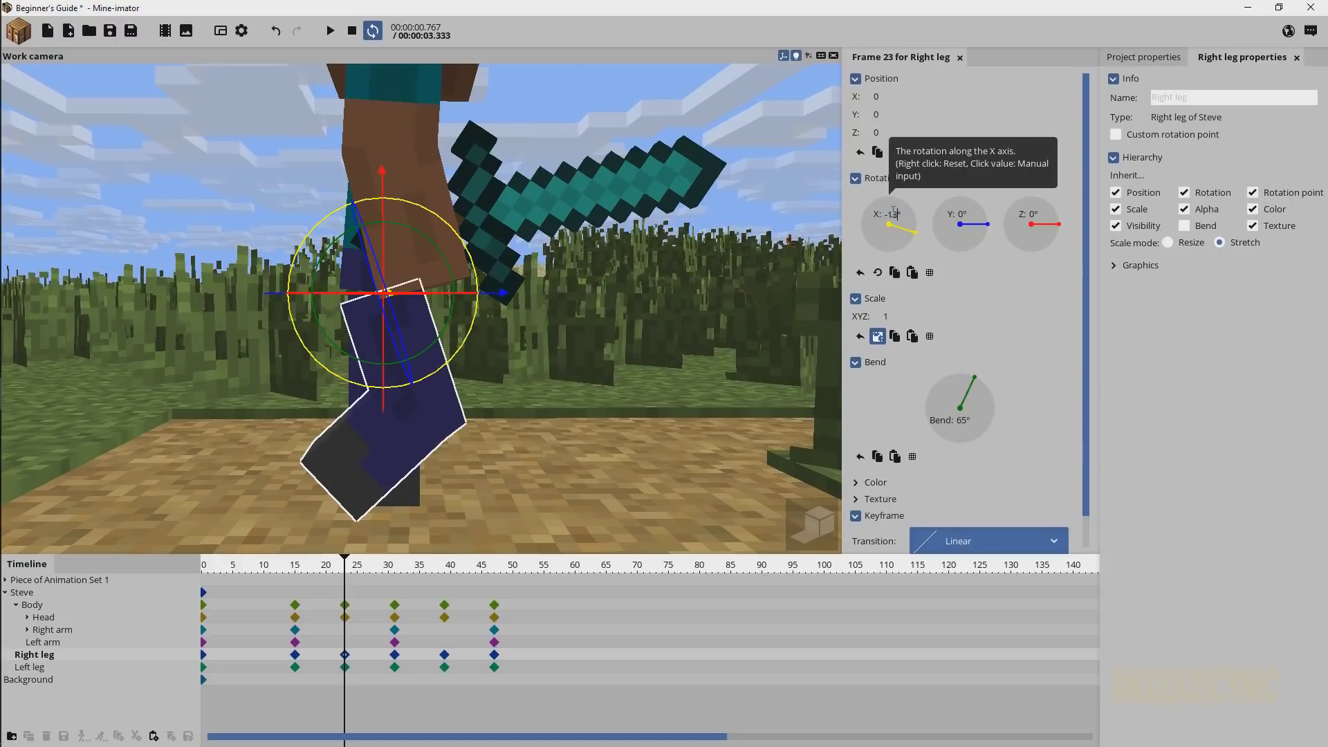
- Set the left leg's X rotation to -18° at its frame 39 keyframe
left_click(445, 667)
left_click(890, 216)
type("-18")
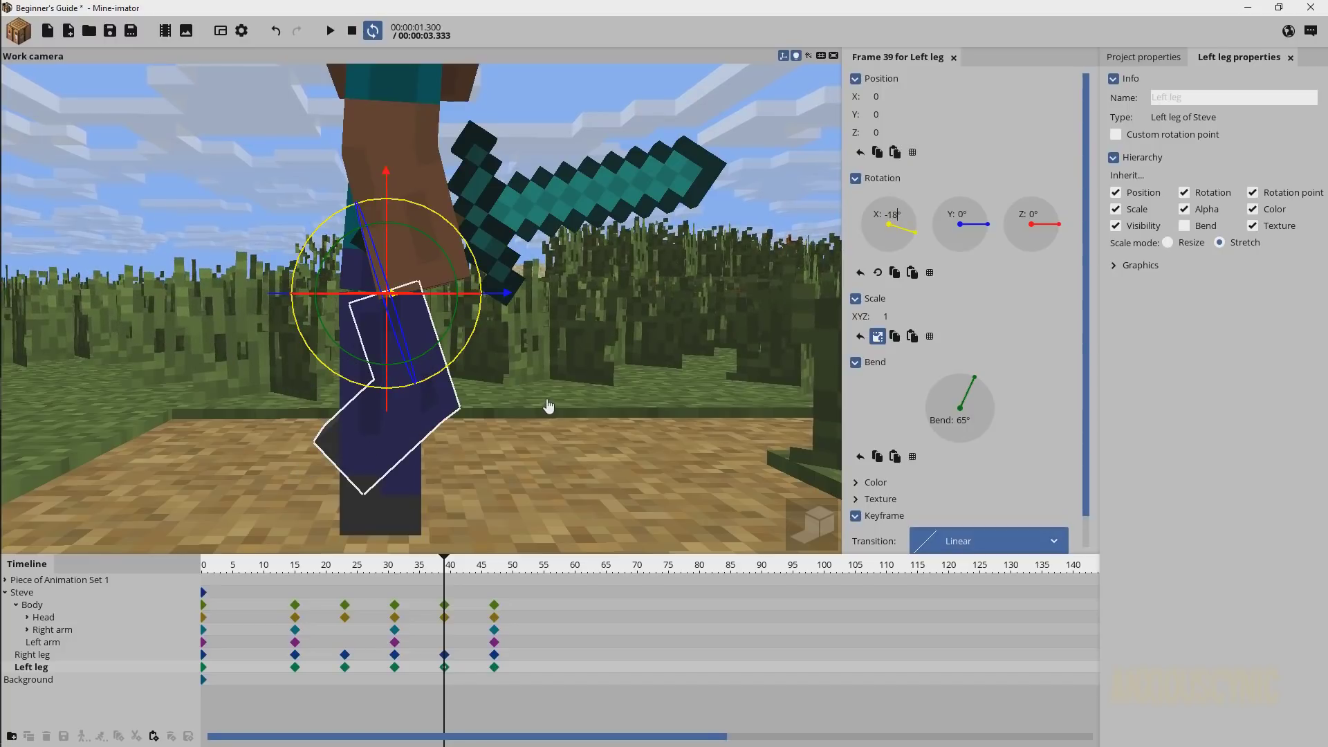
- Check the adjusted left leg pose, deselect it and play back the walk from about frame 13
left_click_drag(555, 408, 311, 429)
middle_click_drag(457, 409, 558, 399)
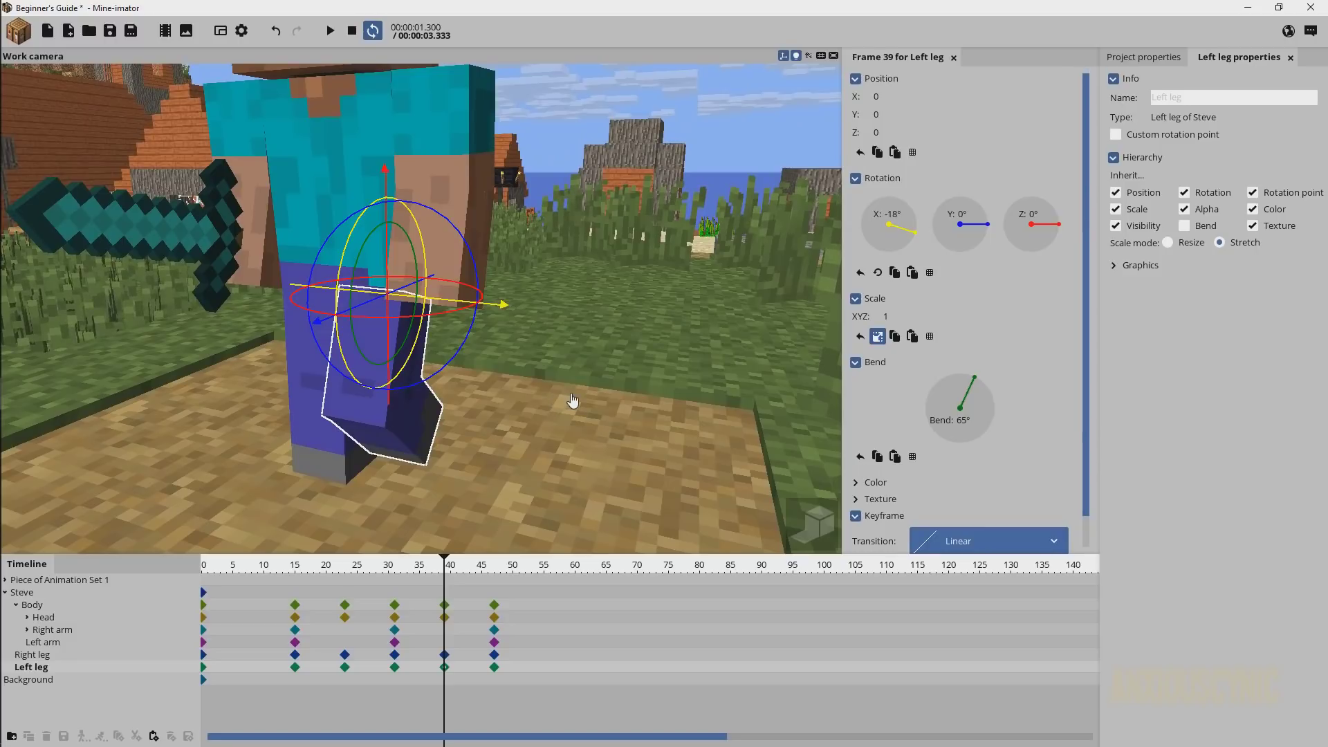
right_click_drag(596, 399, 643, 406)
scroll(606, 401, "down", 2)
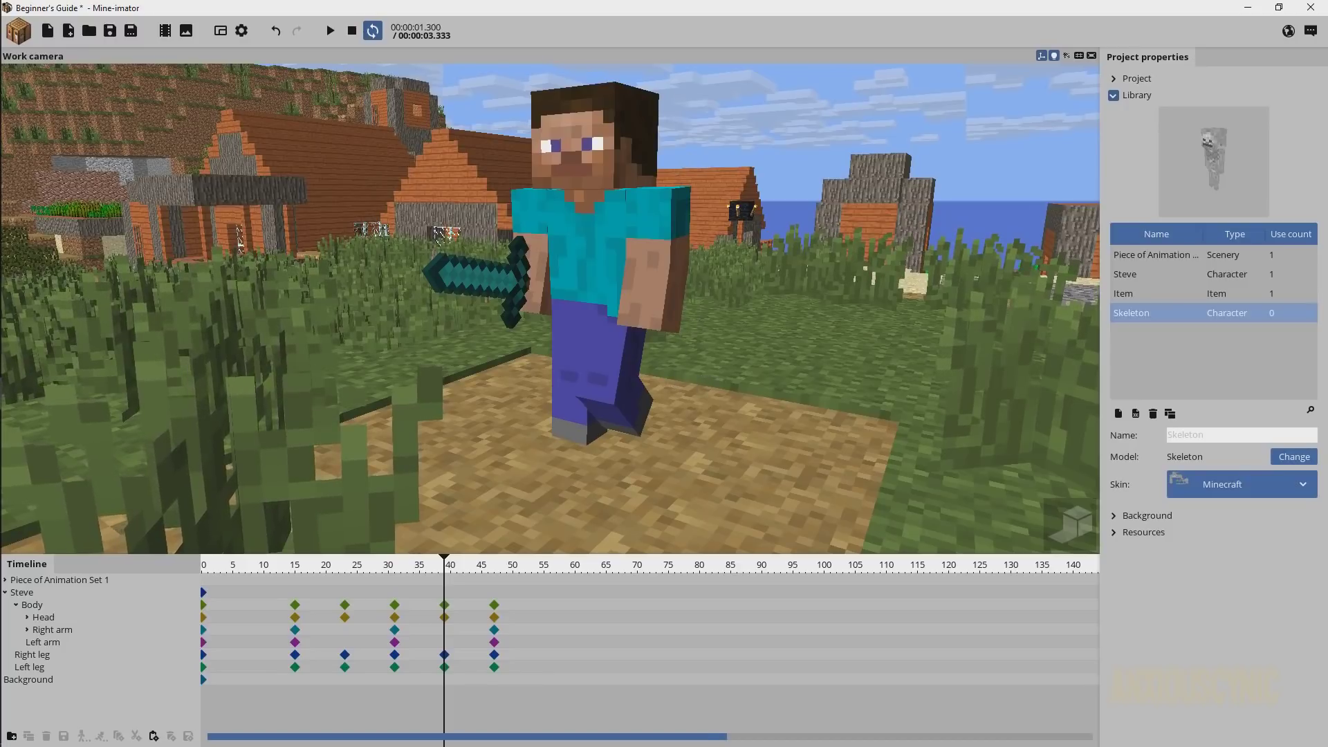
mouse_move(703, 374)
left_mouse_down()
mouse_move(539, 391)
mouse_move(702, 374)
left_mouse_up()
right_click_drag(702, 374, 702, 374)
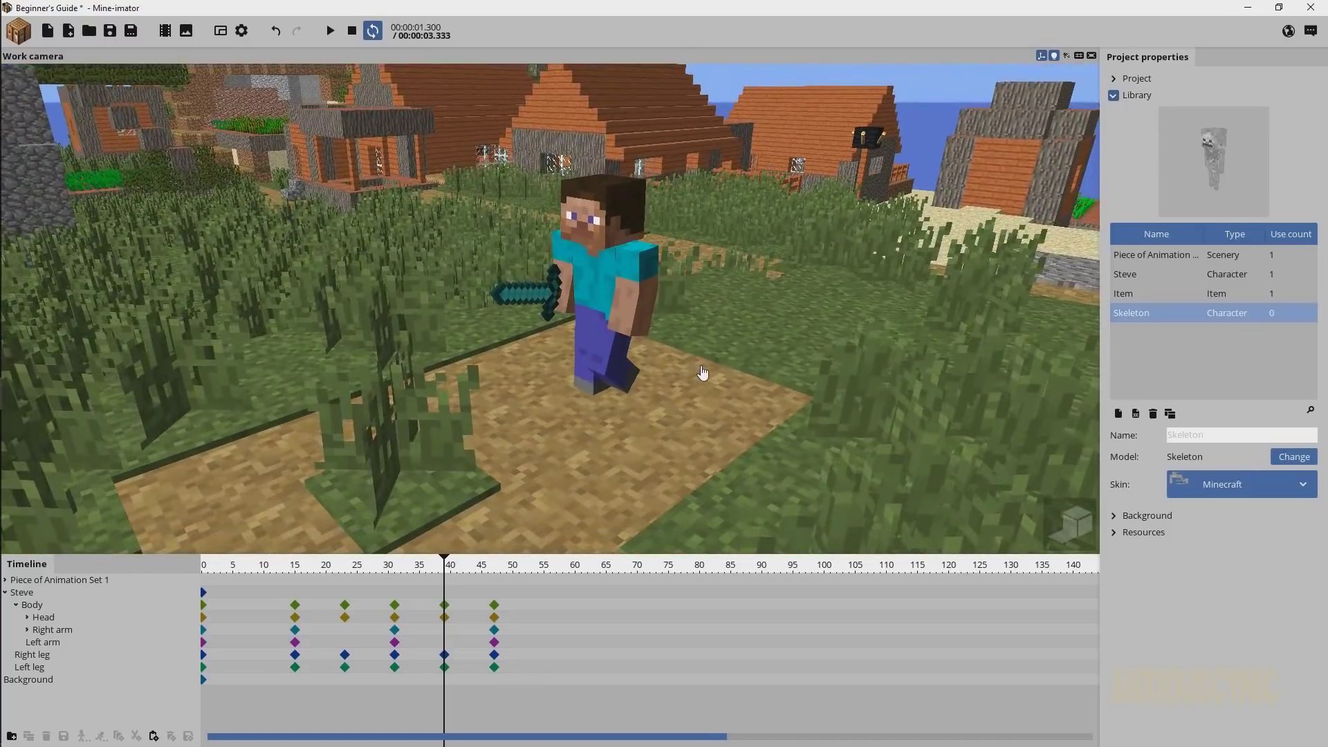
left_click_drag(364, 563, 282, 576)
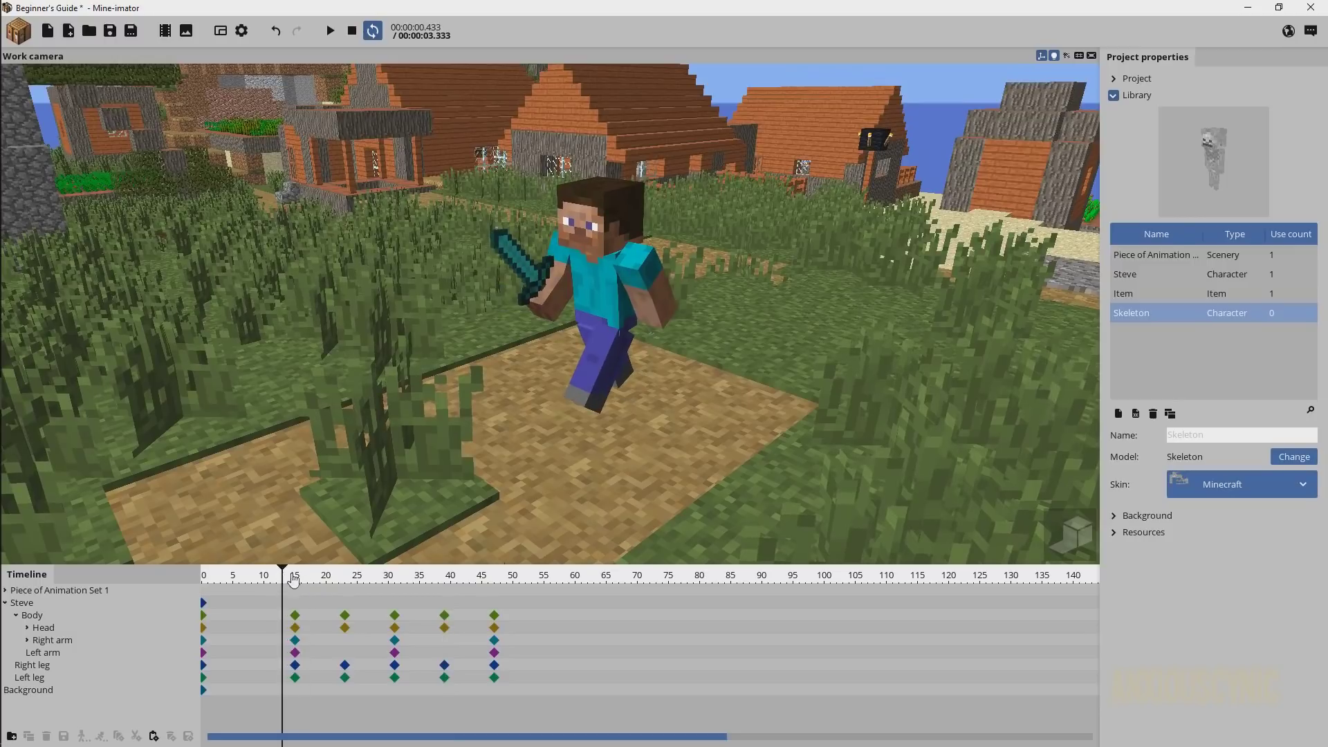
key("space")
right_click_drag(702, 374, 701, 373)
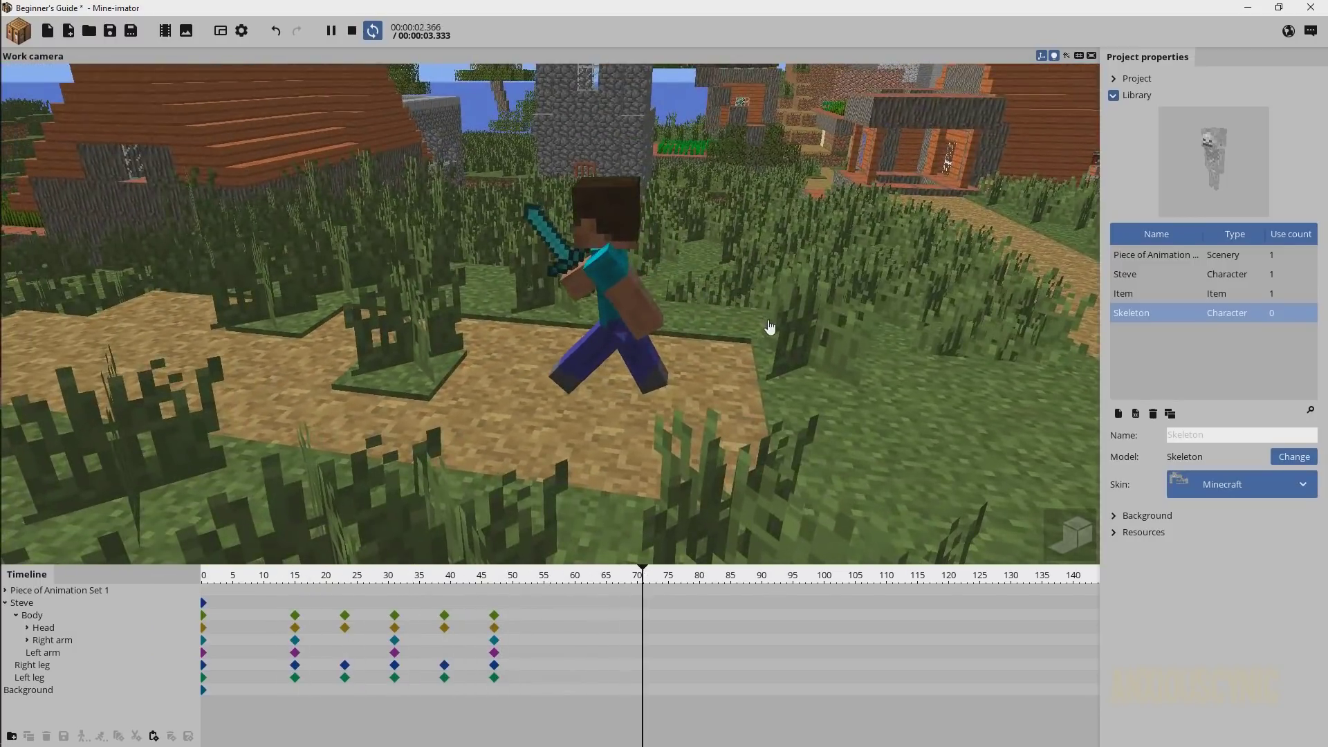
key("space")
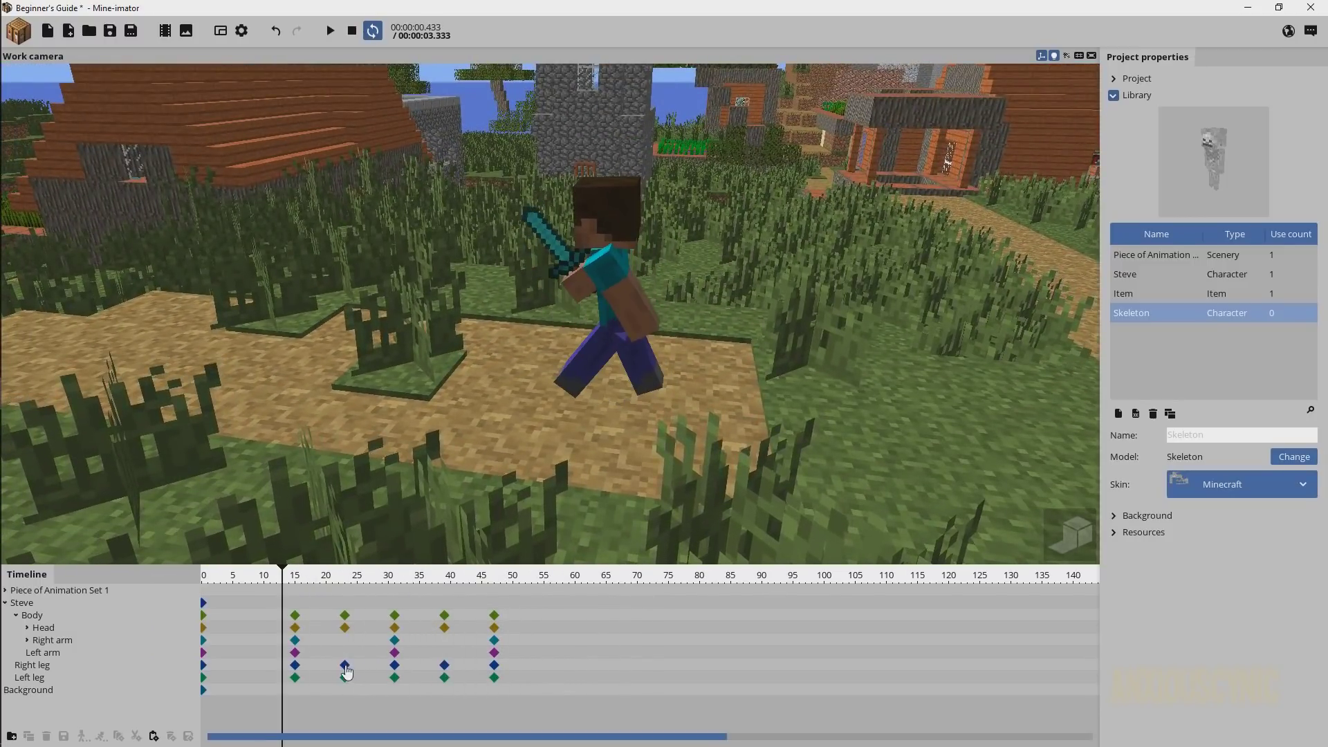
- Set the right leg's X rotation to -25° at its frame 23 keyframe
left_click(345, 666)
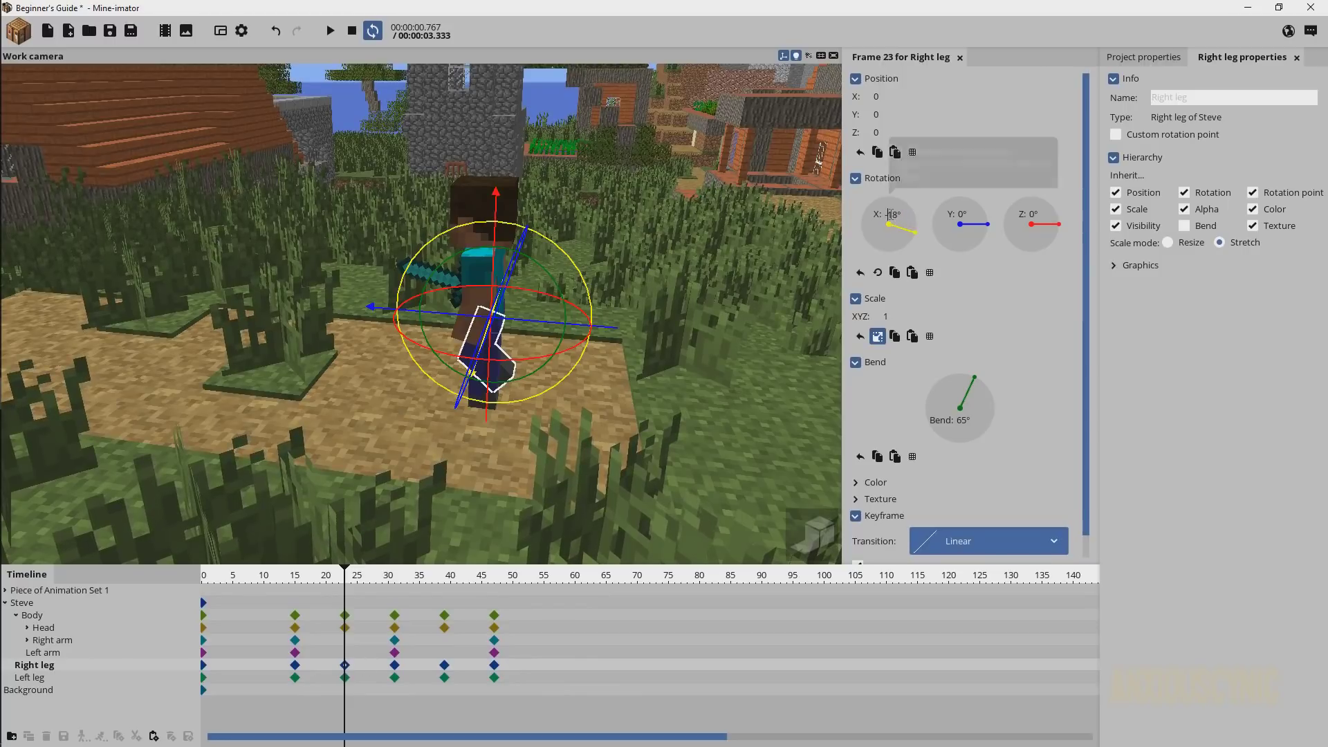
key("BackSpace")
key("BackSpace")
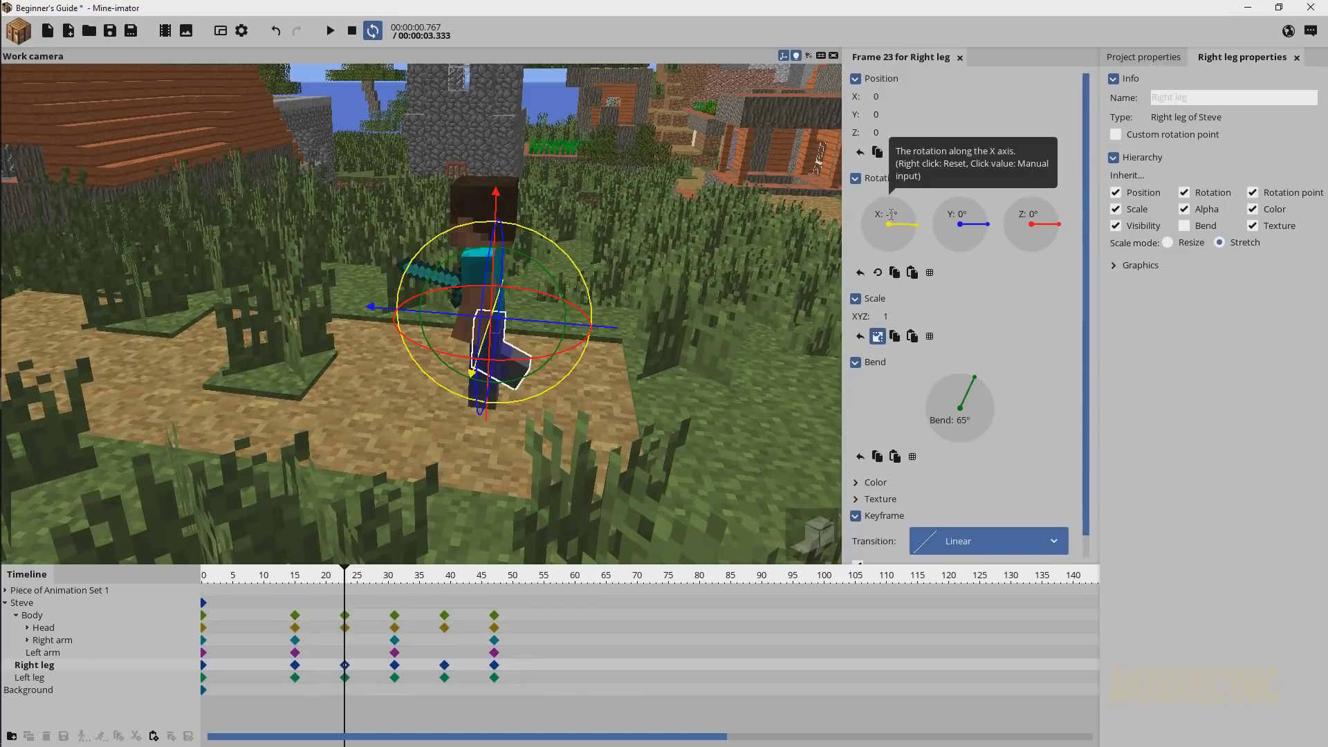
type("25")
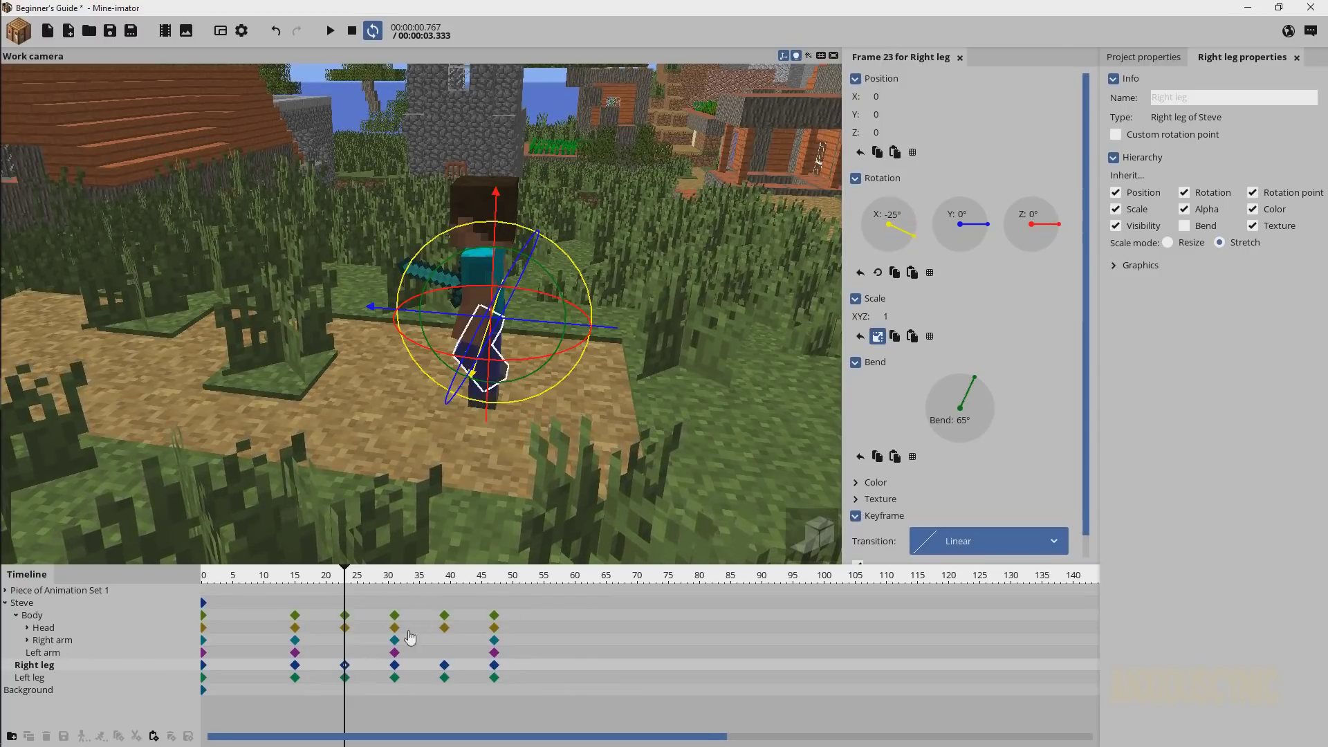
- Set the left leg's X rotation to -25° at its frame 39 keyframe
left_click(444, 678)
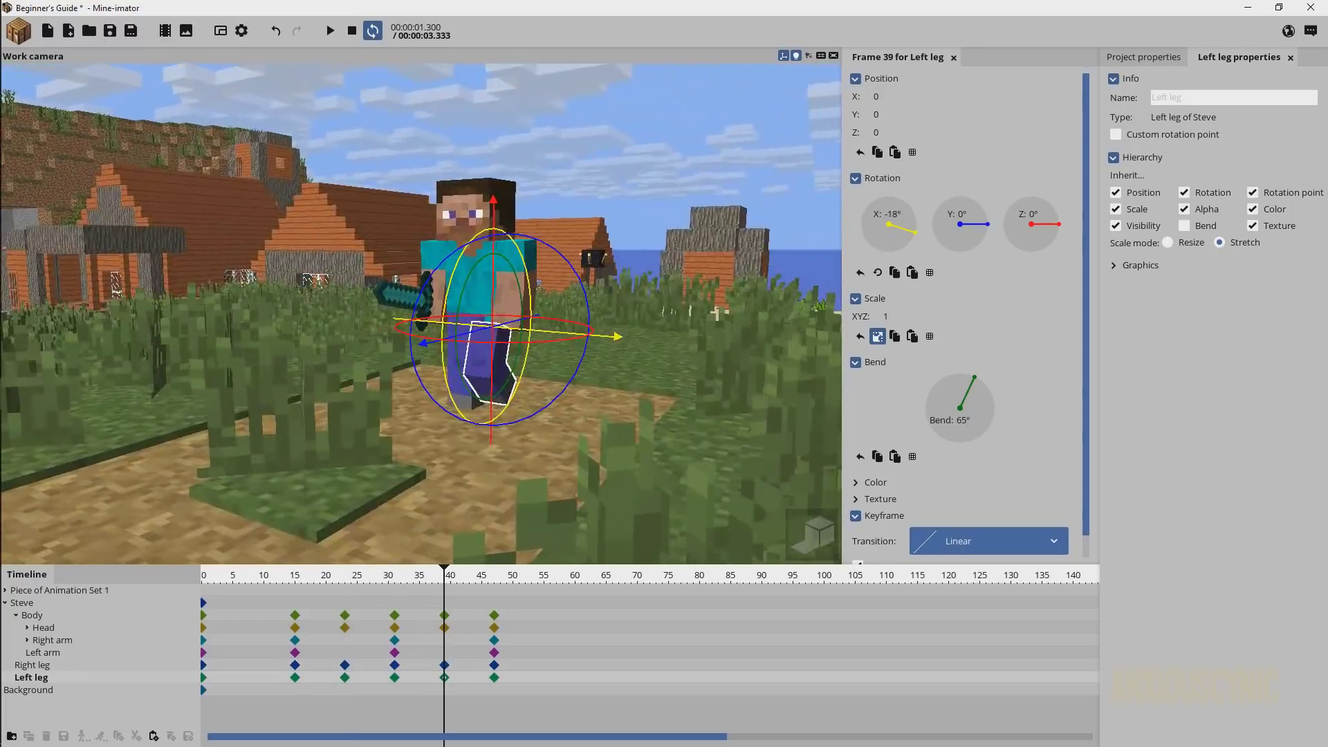
left_click_drag(601, 448, 647, 392)
scroll(566, 453, "up", 4)
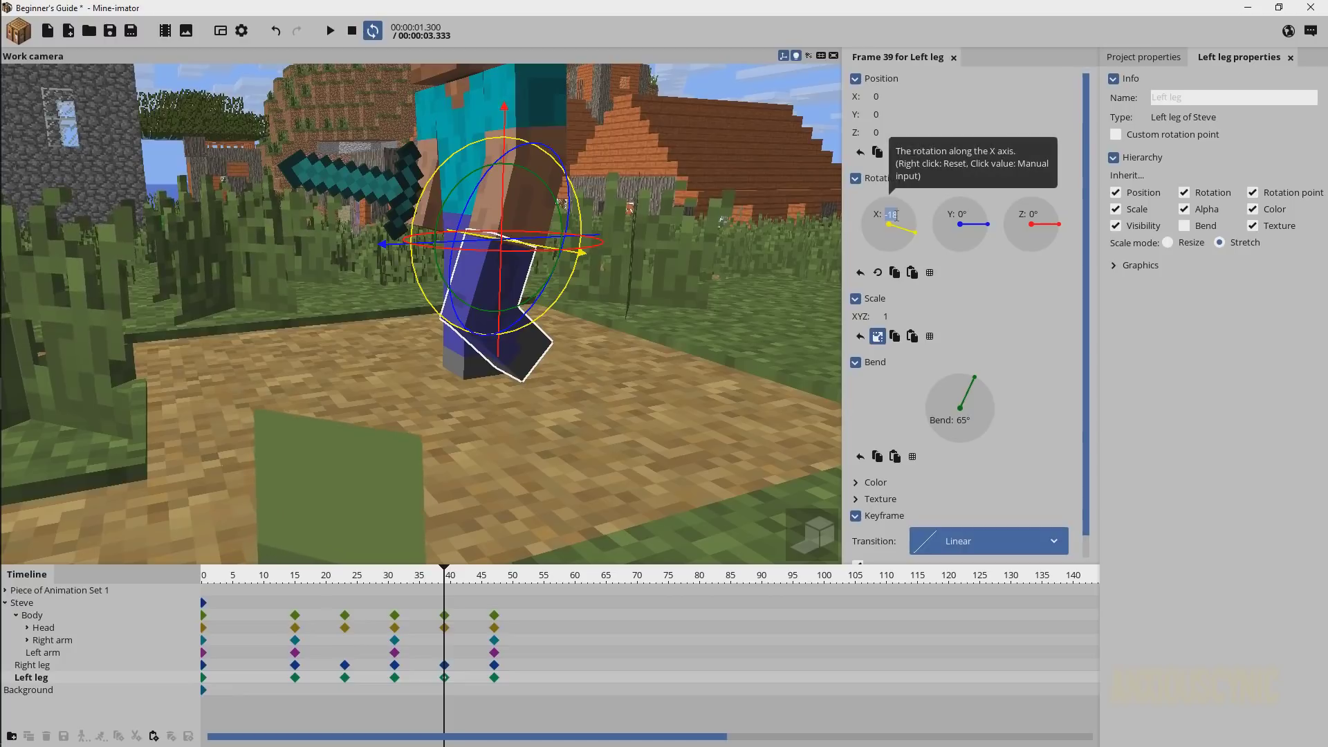
type("-25")
key("Return")
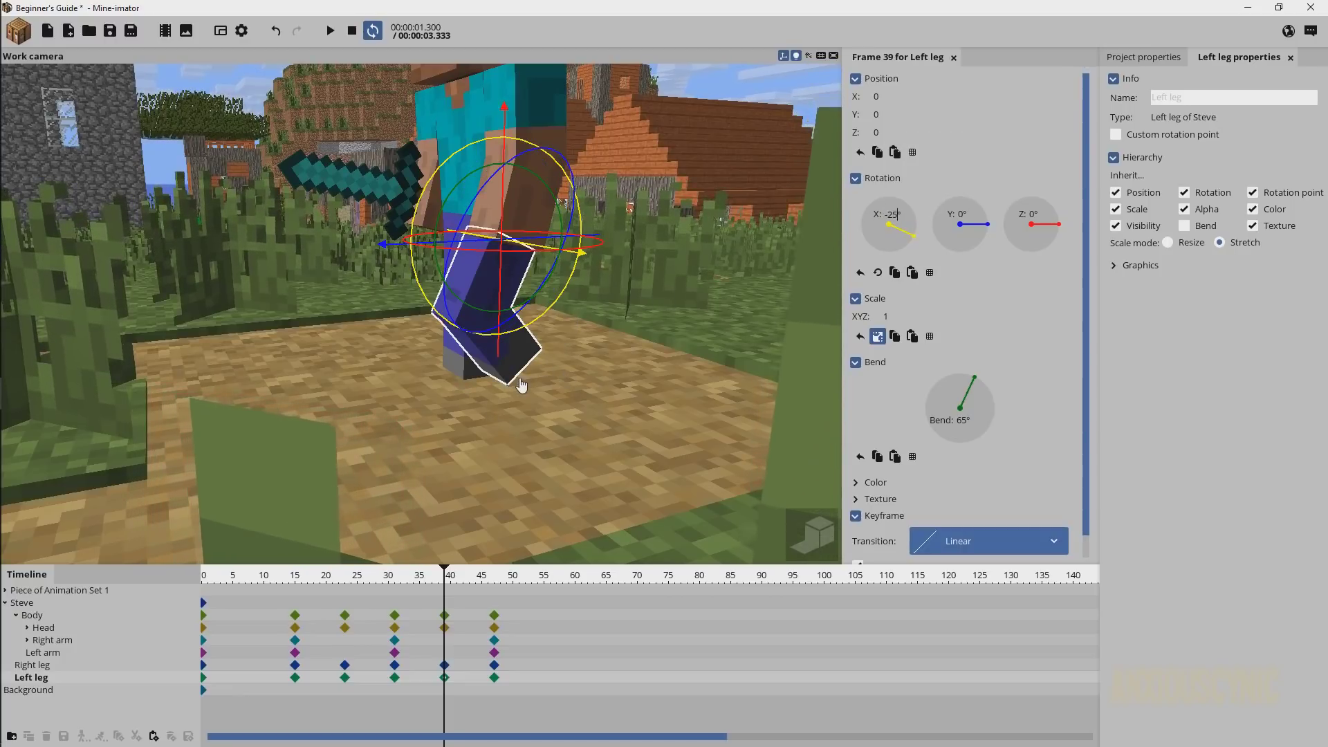
- Play back the walk from about frame 14 and inspect the leg poses from the side
left_click(291, 576)
key("space")
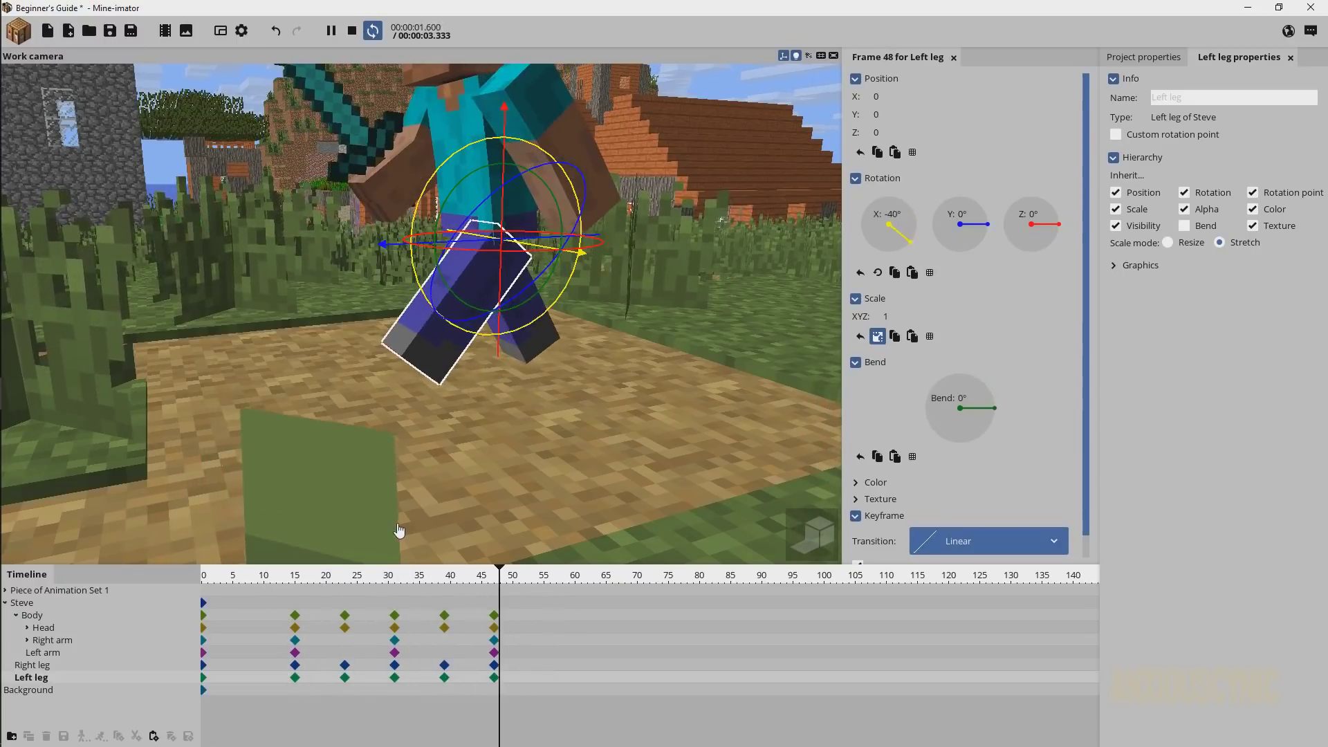
key("space")
left_click_drag(539, 443, 557, 445)
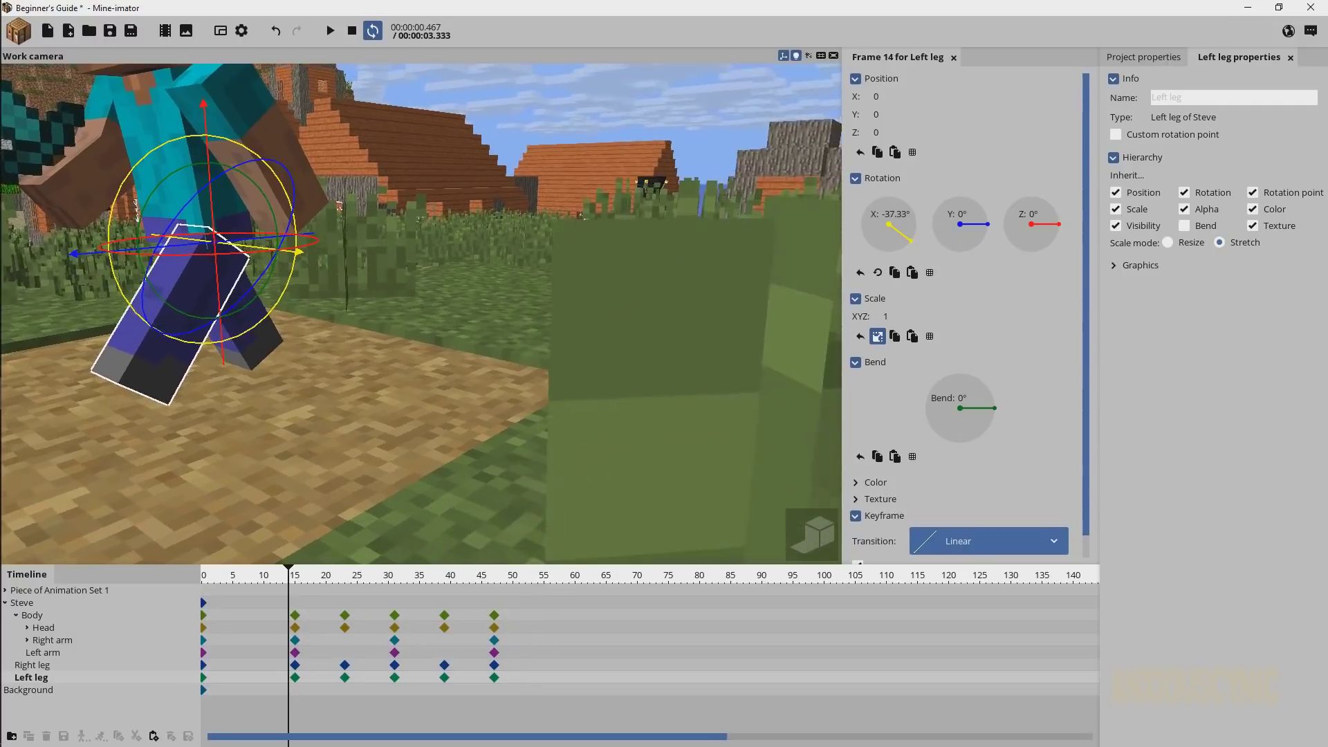
right_click_drag(557, 444, 554, 445)
left_click_drag(554, 444, 565, 447)
middle_click_drag(565, 448, 605, 461)
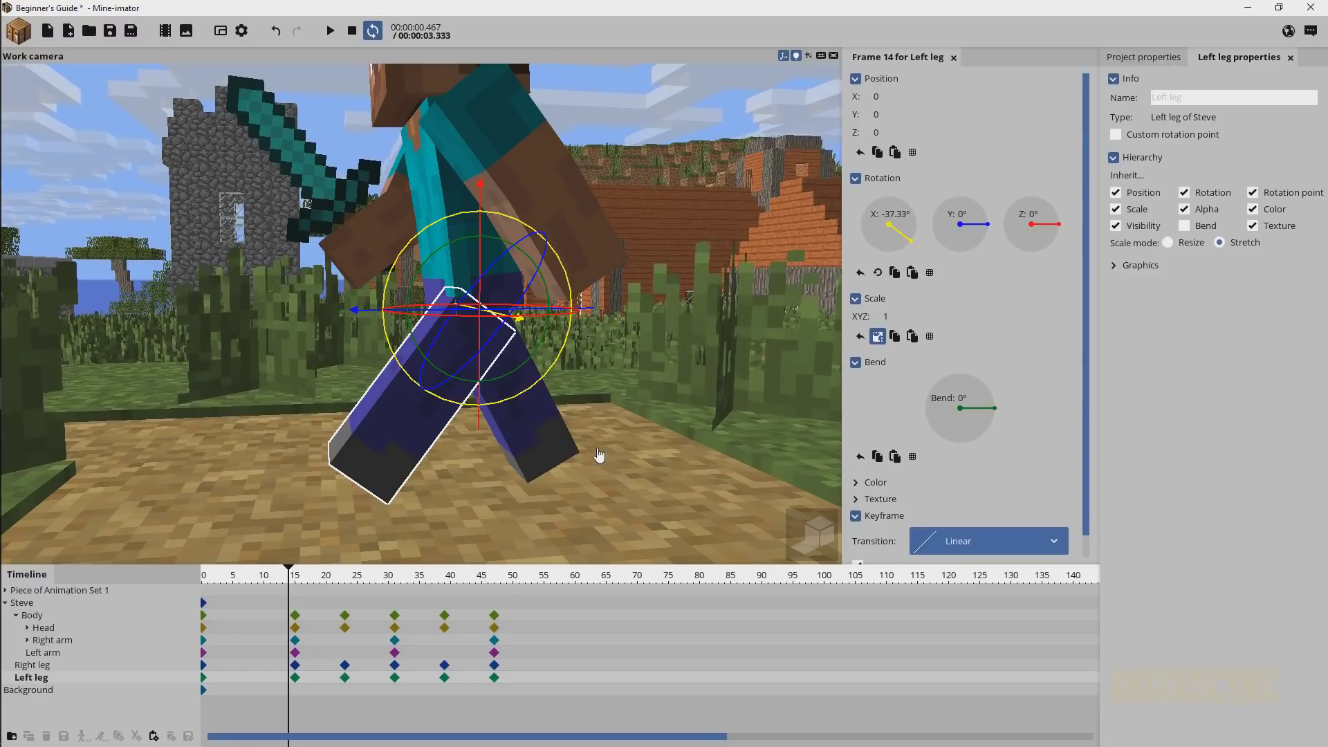
- Turn off looped playback and delete all of Steve's keyframes at frame 47
left_click(373, 31)
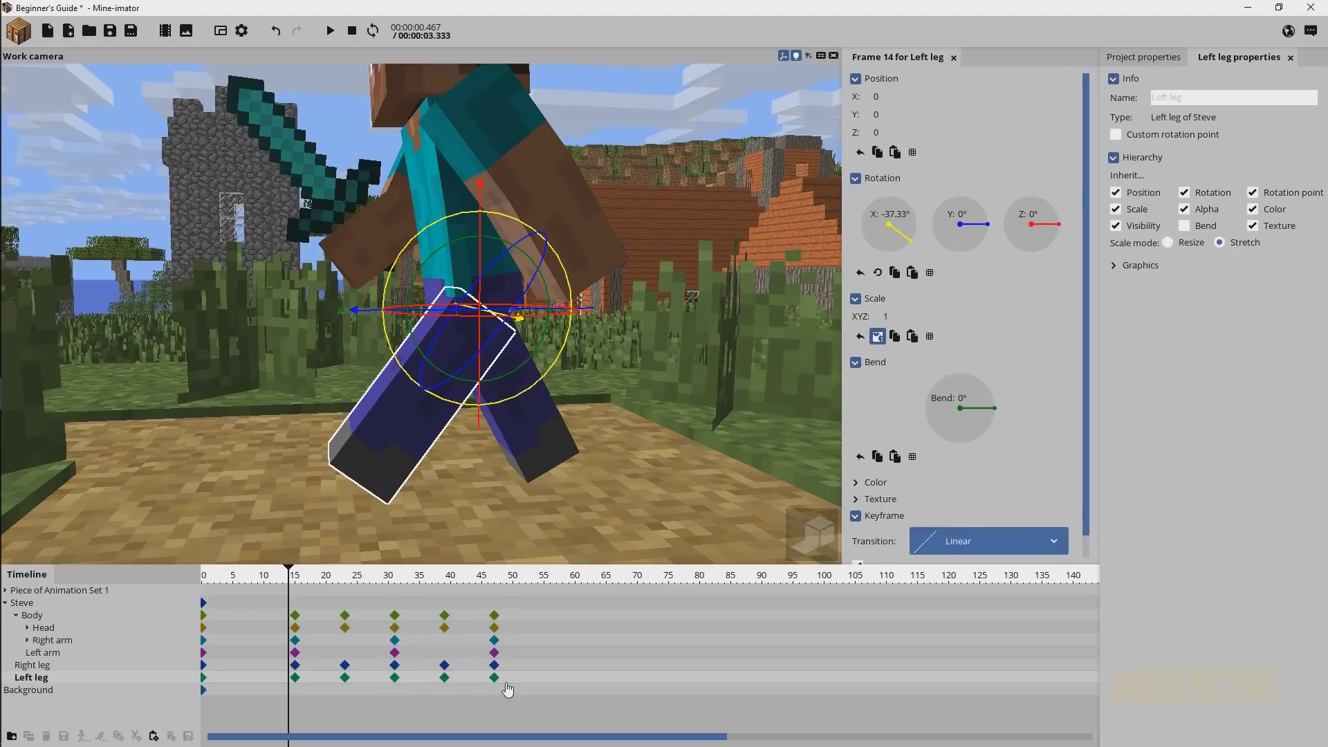
left_click_drag(520, 609, 487, 698)
key("Delete")
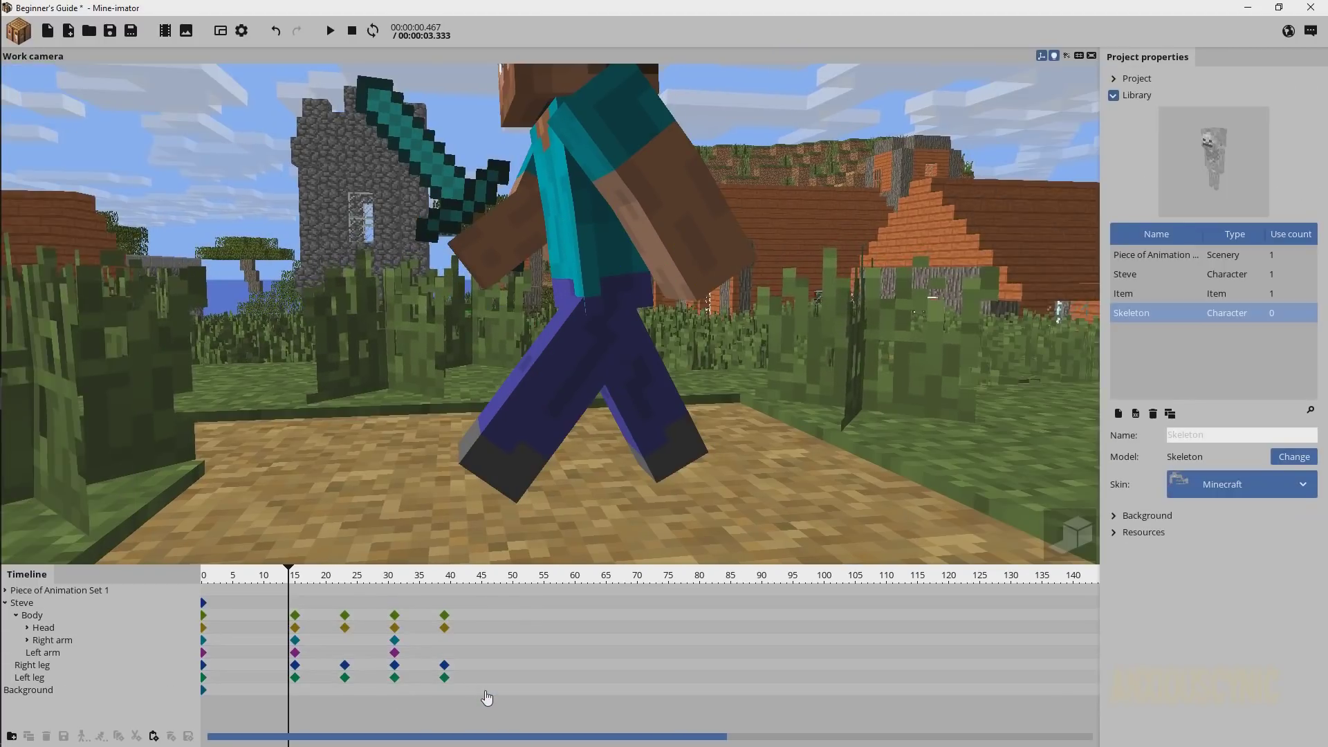
- Select all of Steve's keyframes from frame 15 to 39 and start saving them to a file
left_click_drag(292, 585, 438, 599)
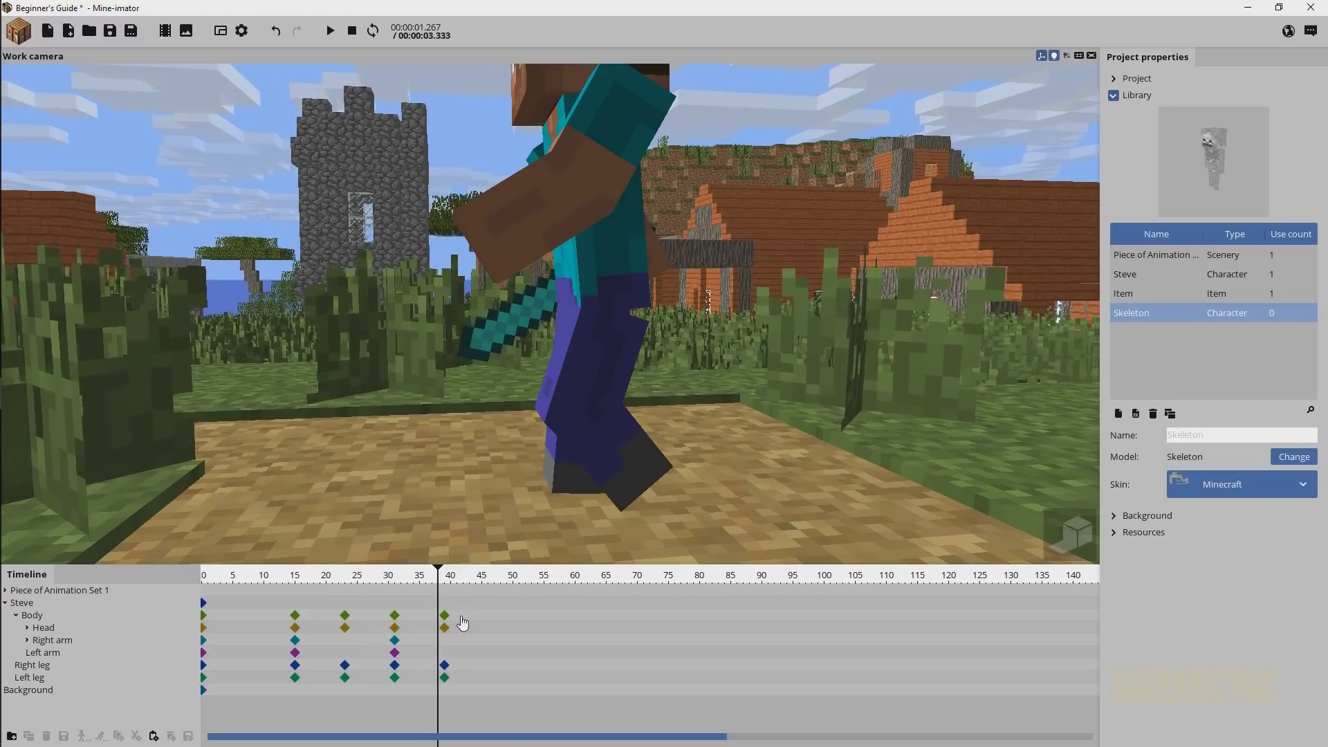
left_click_drag(471, 613, 296, 697)
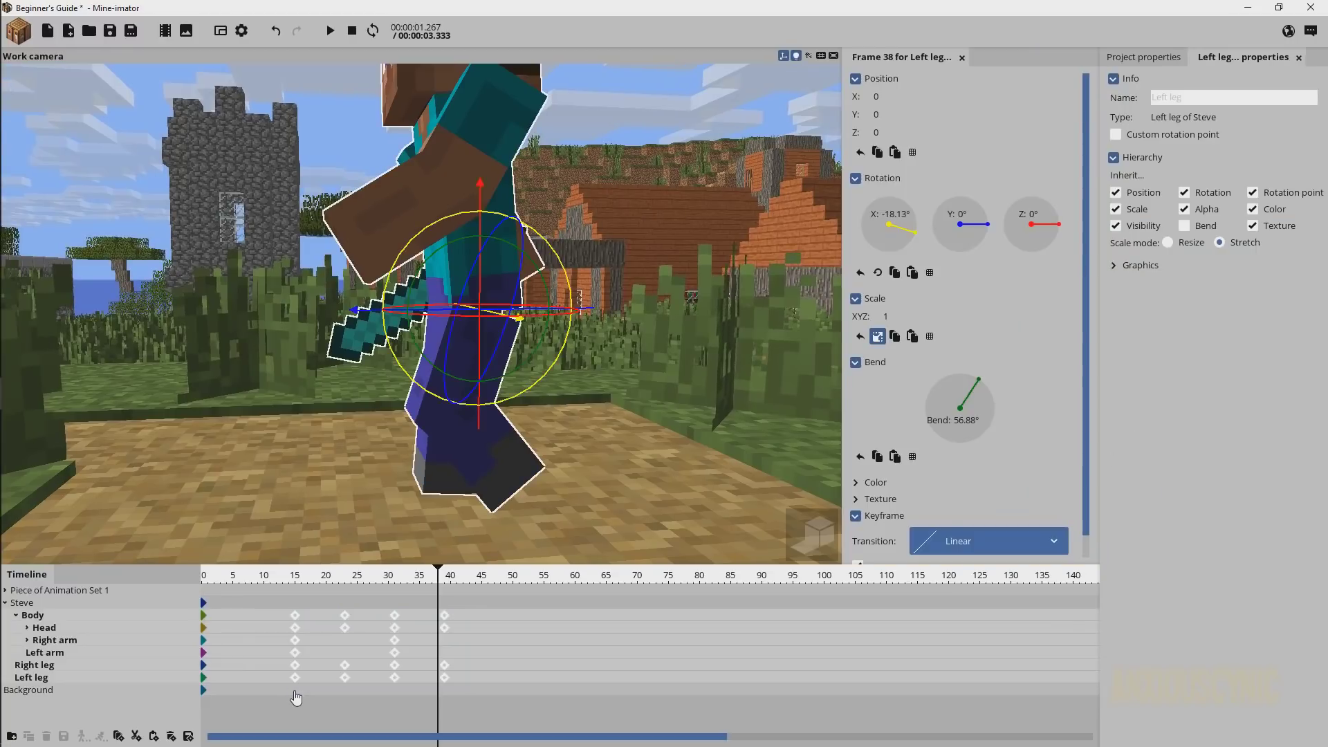
left_click(188, 736)
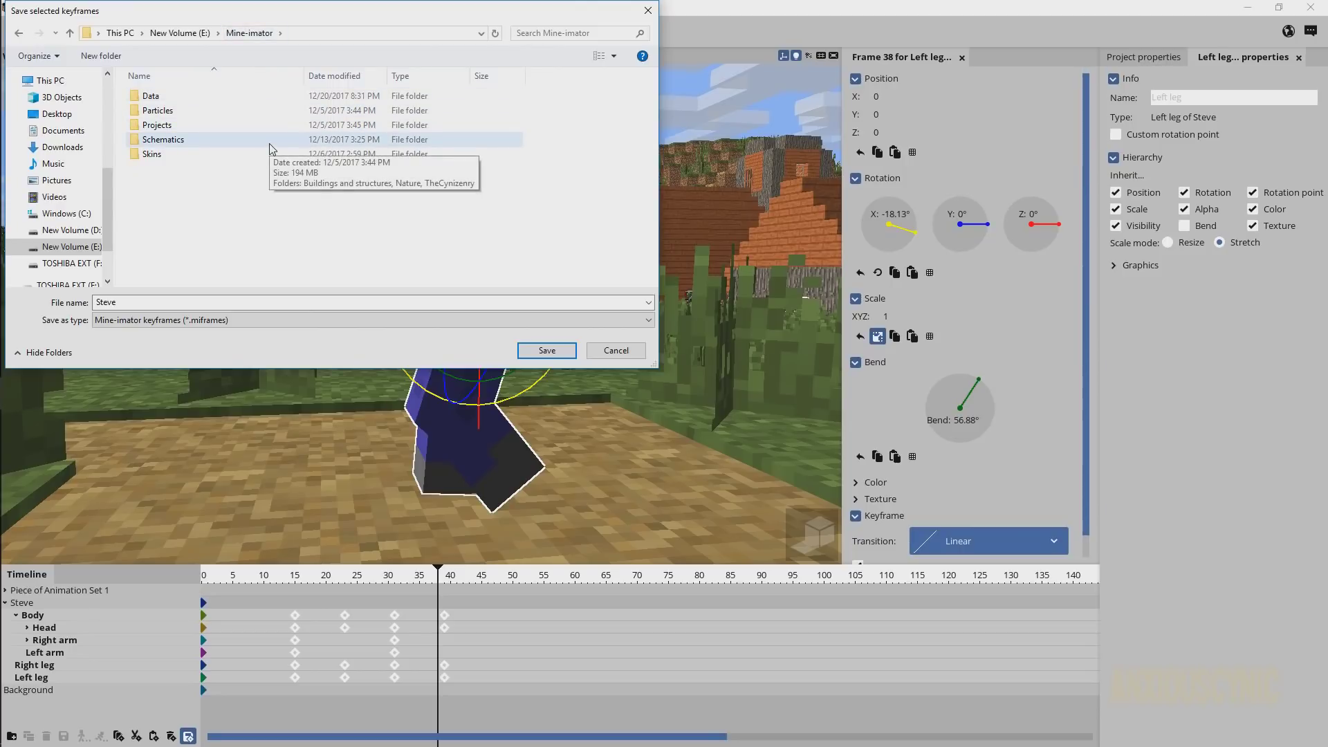
- Create a folder named Saved Animations inside the Mine-imator folder
right_click(204, 209)
mouse_move(238, 350)
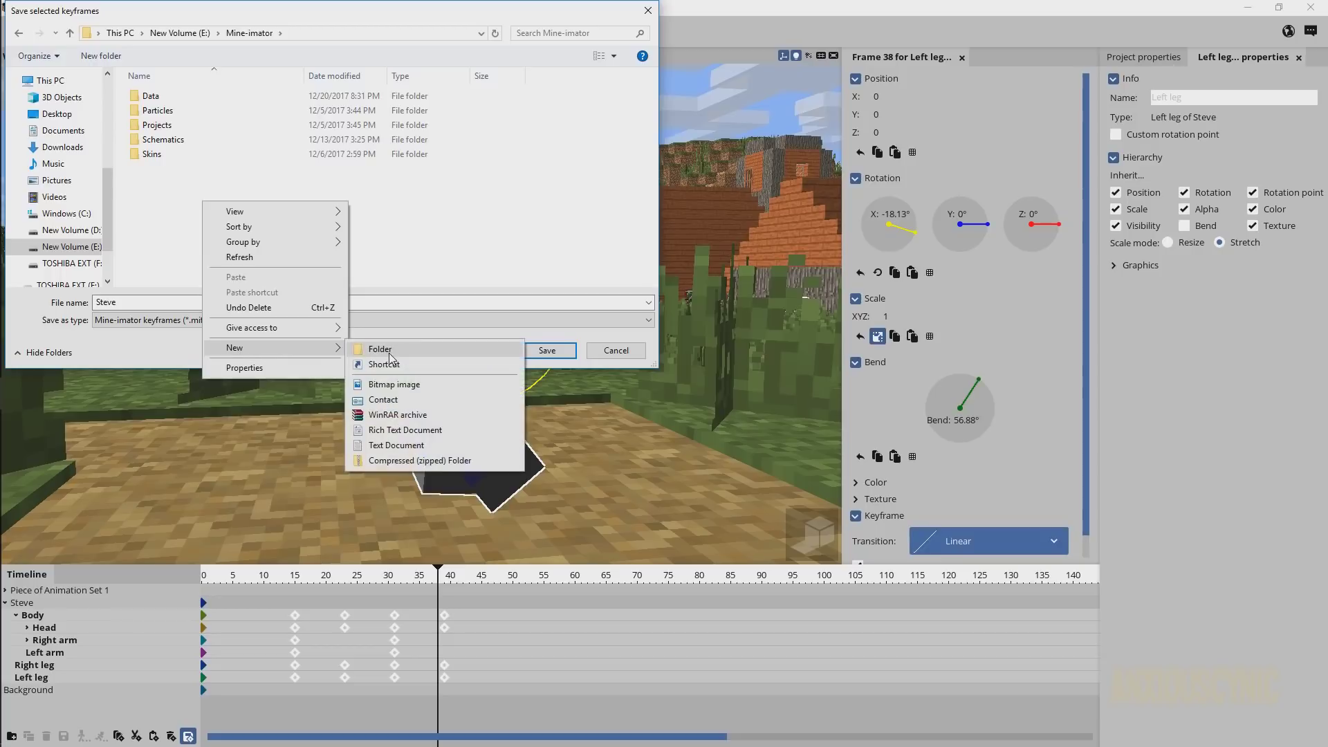
left_click(391, 352)
type("Saved Animations")
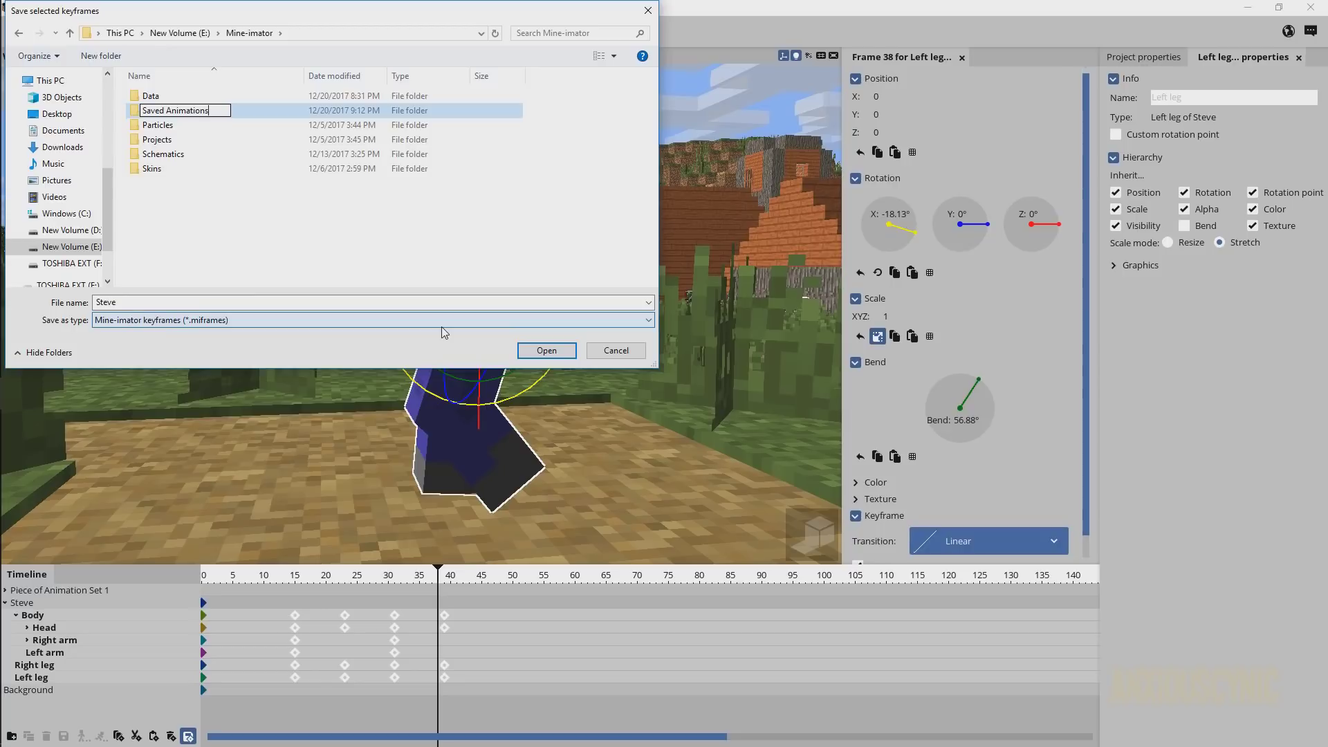
key("Return")
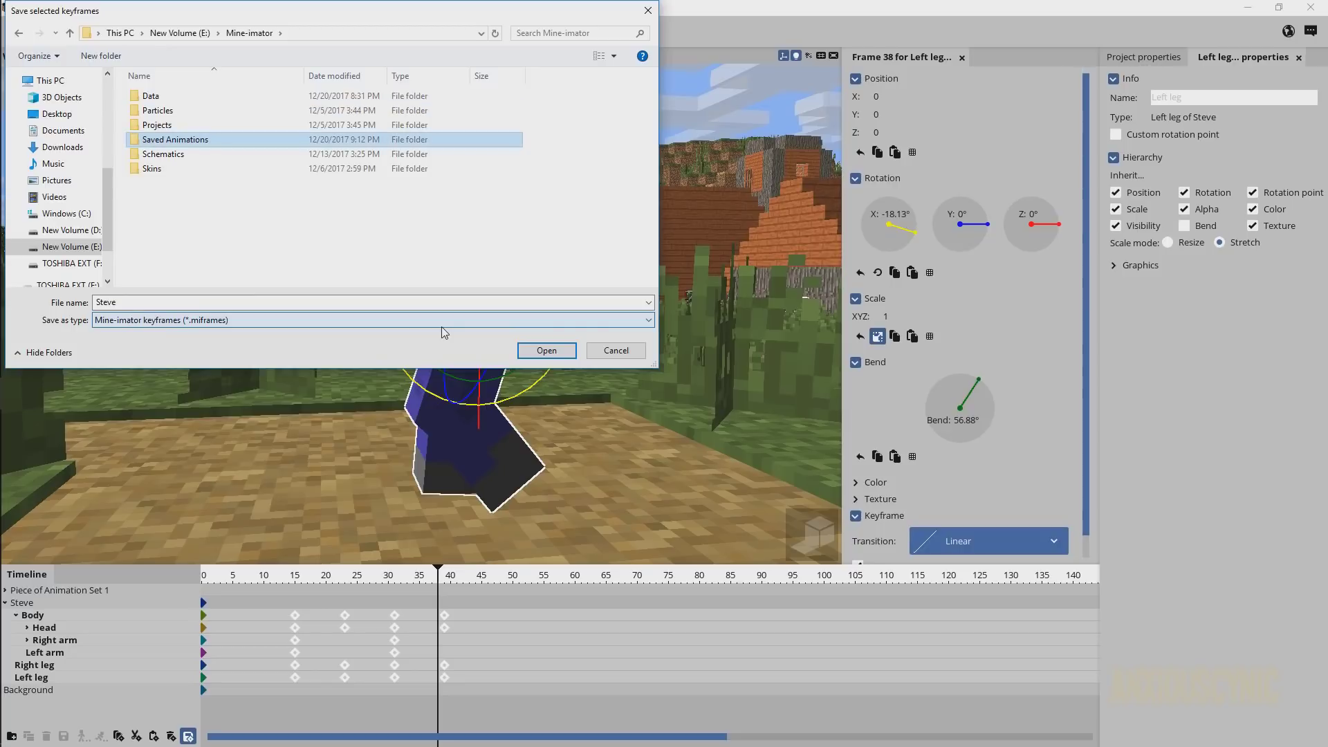
- Save the selected keyframes as Basic Walk Cycle inside the Saved Animations folder
double_click(156, 140)
left_click(137, 298)
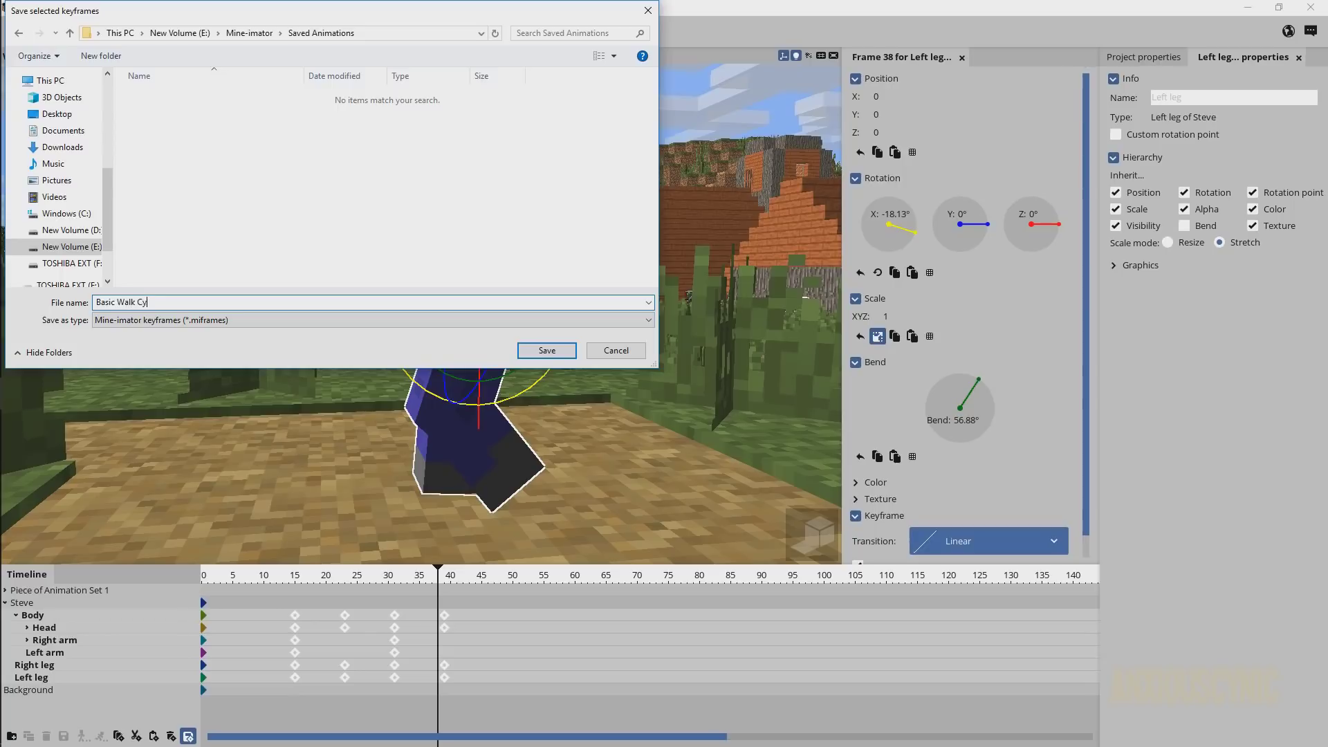
type("Basic Walk Cycle")
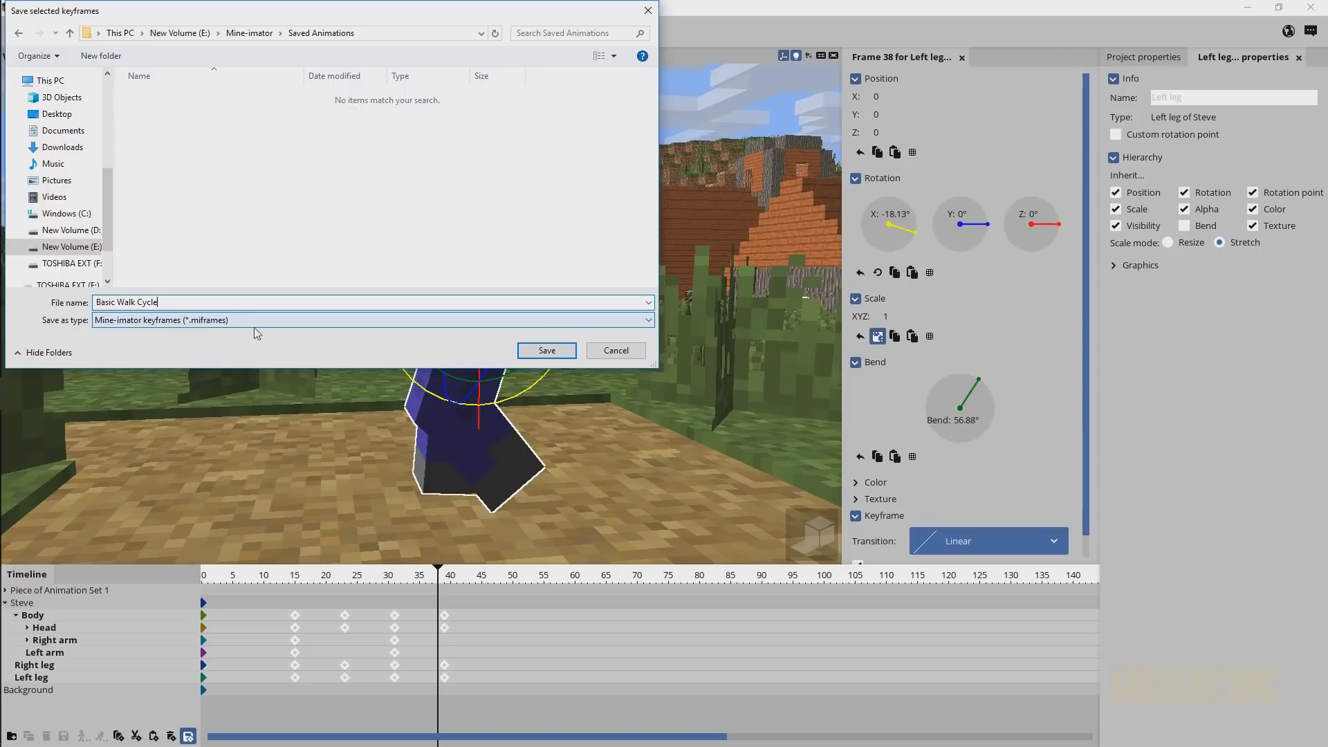
left_click(546, 350)
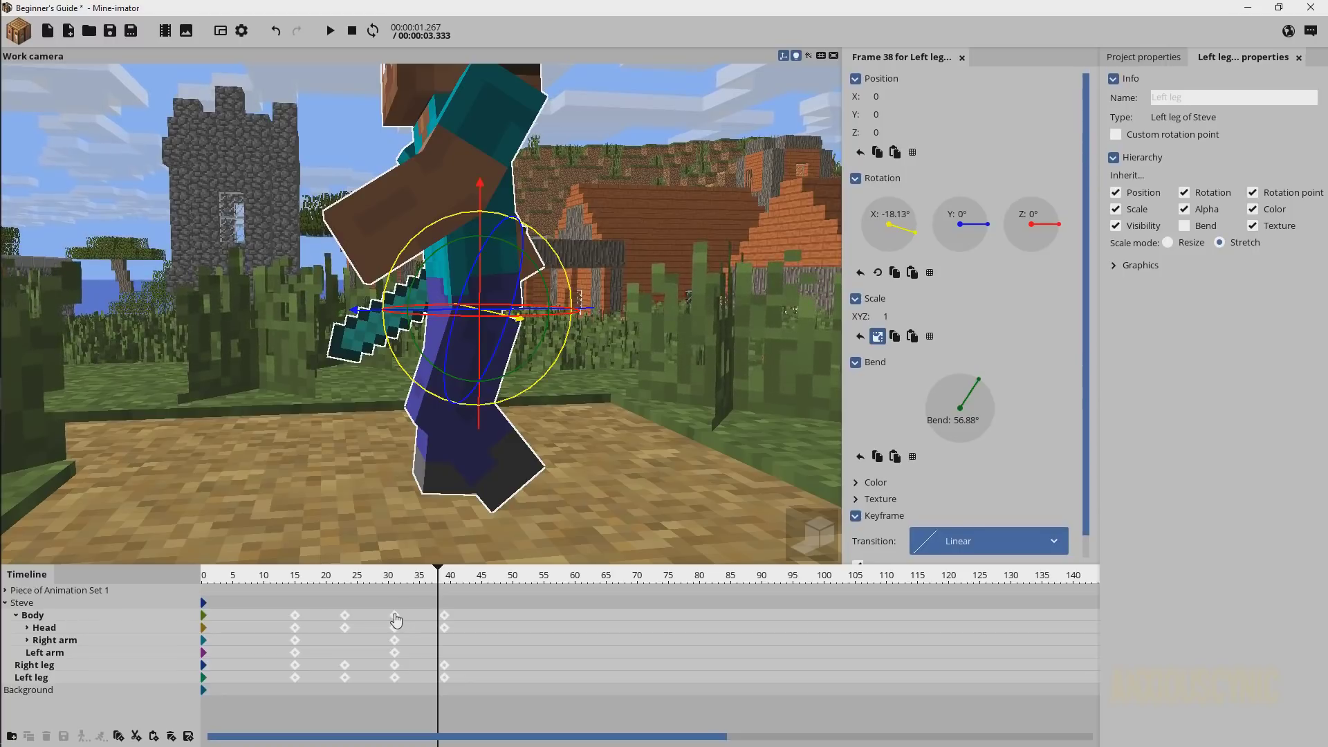
- Copy Steve's walk keyframes from frames 15 to 39 and paste them starting at frame 47 and again at frame 79
left_click(476, 653)
mouse_move(386, 578)
left_mouse_down()
mouse_move(288, 579)
mouse_move(300, 579)
left_mouse_up()
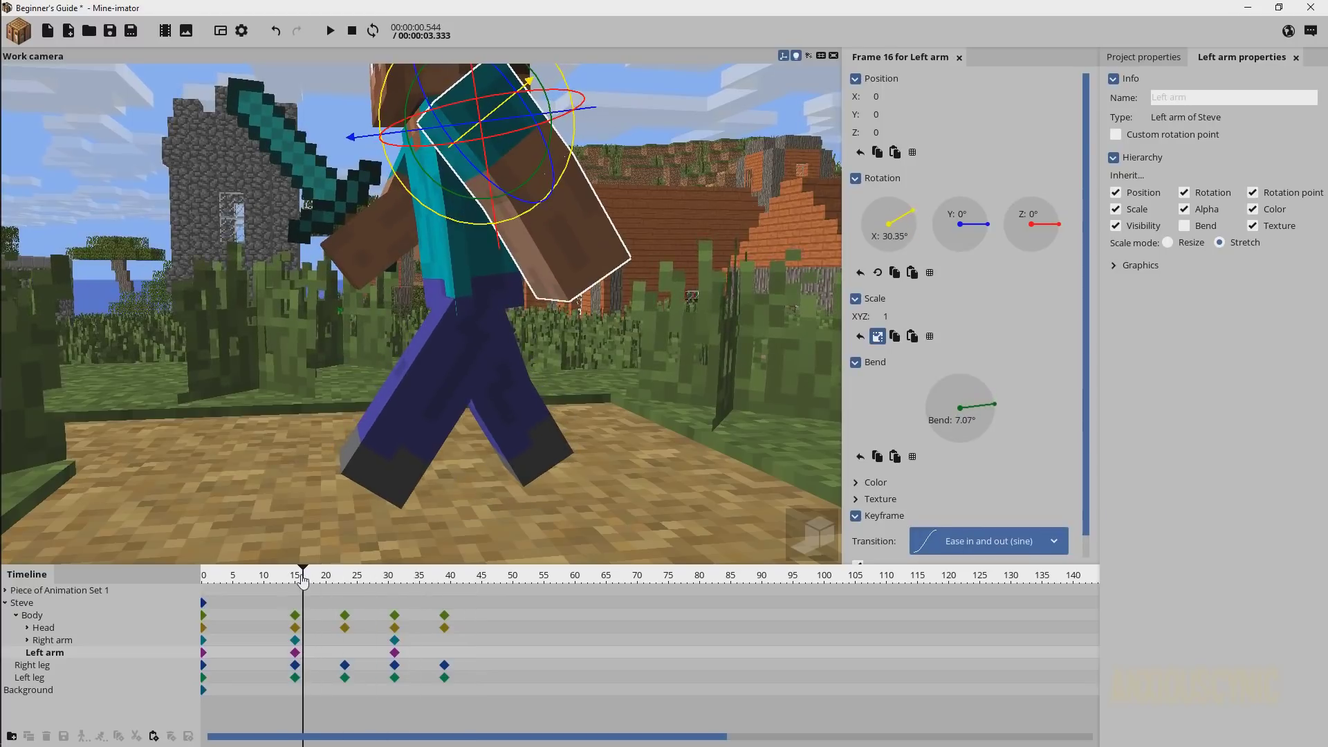
left_click_drag(477, 611, 296, 700)
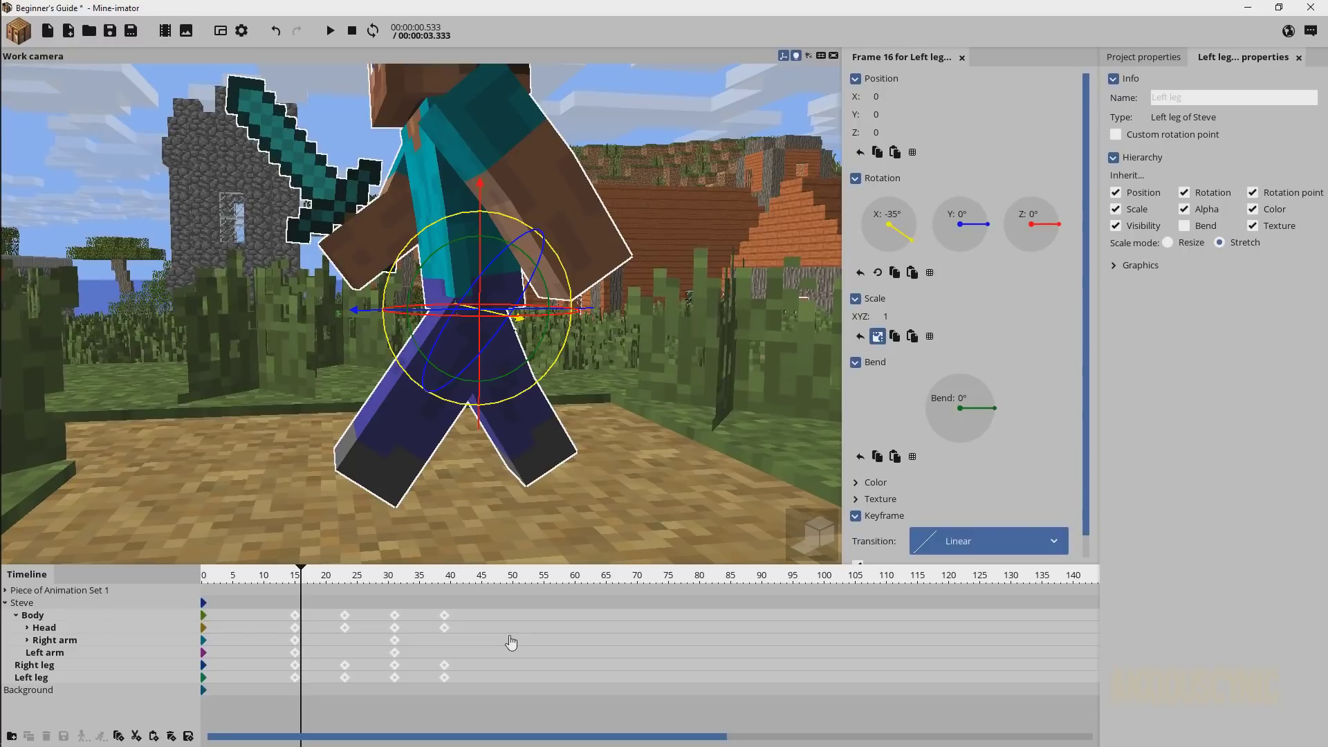
key("ctrl+v")
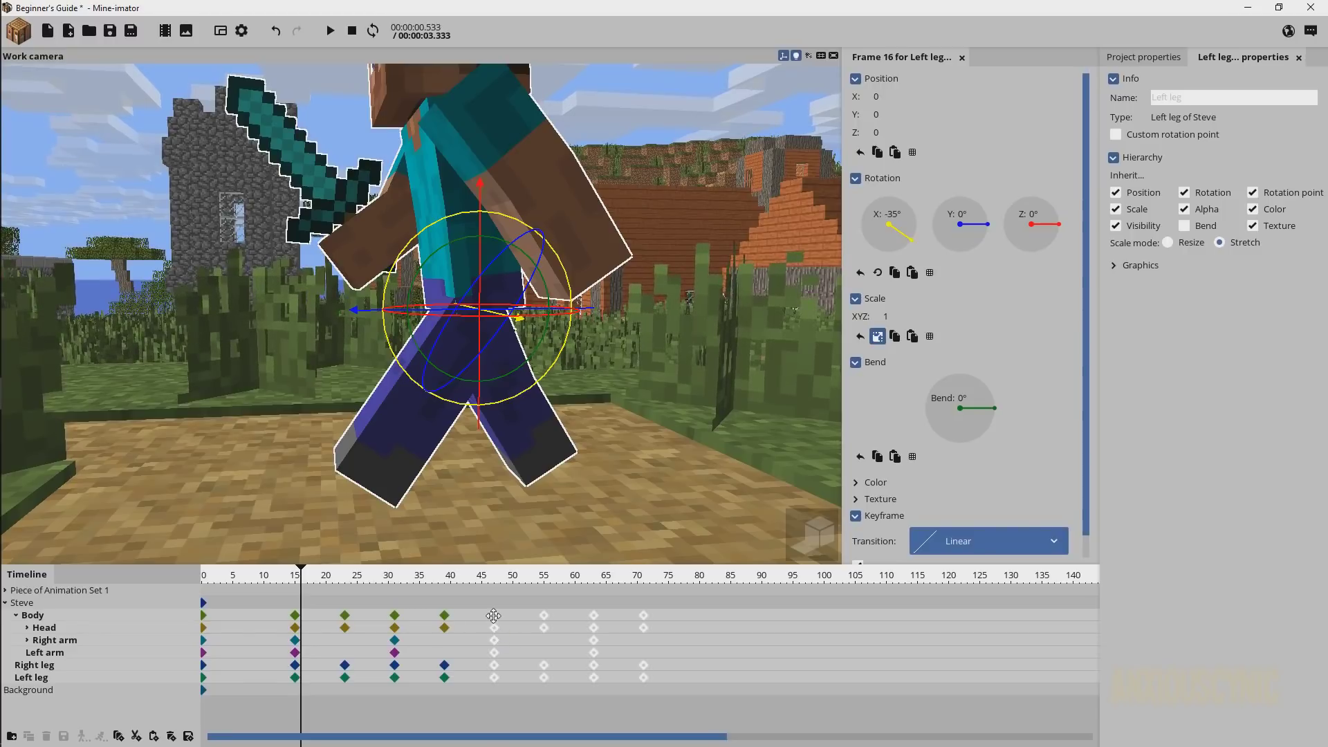
left_click(493, 615)
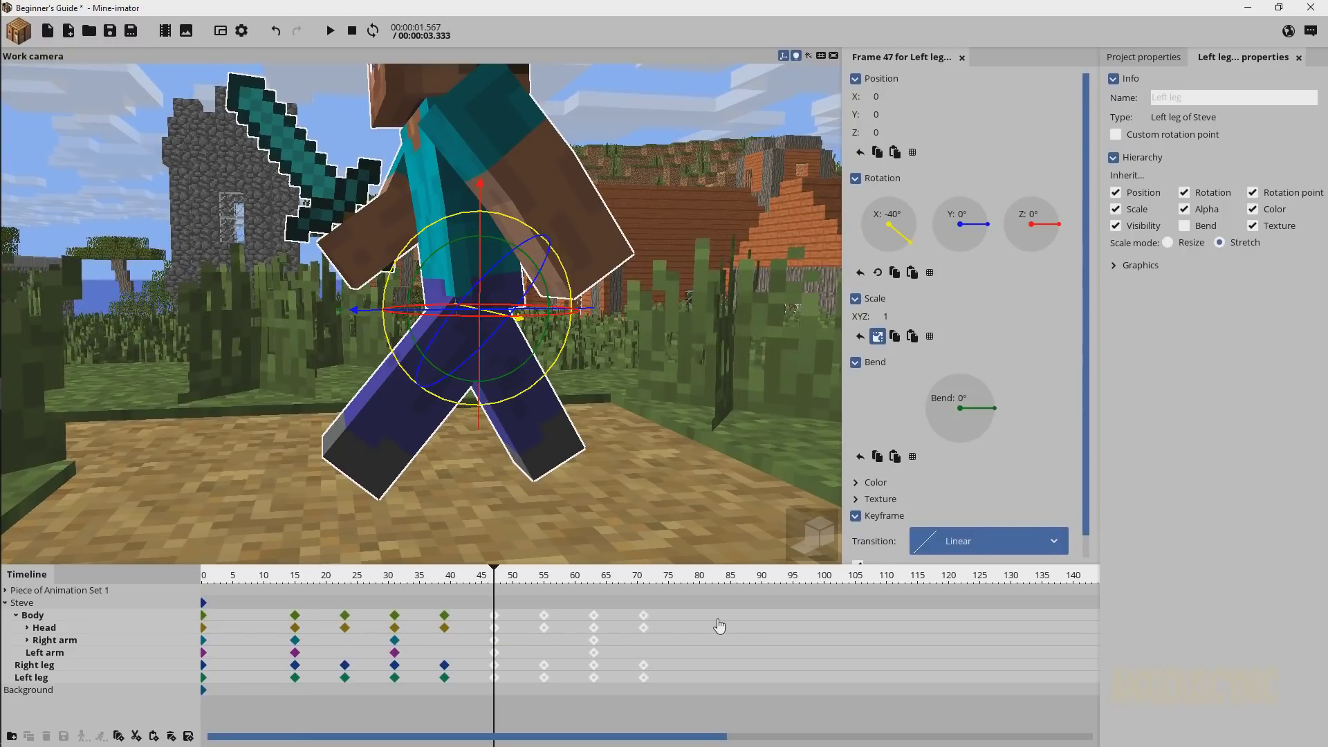
key("ctrl+v")
left_click(693, 615)
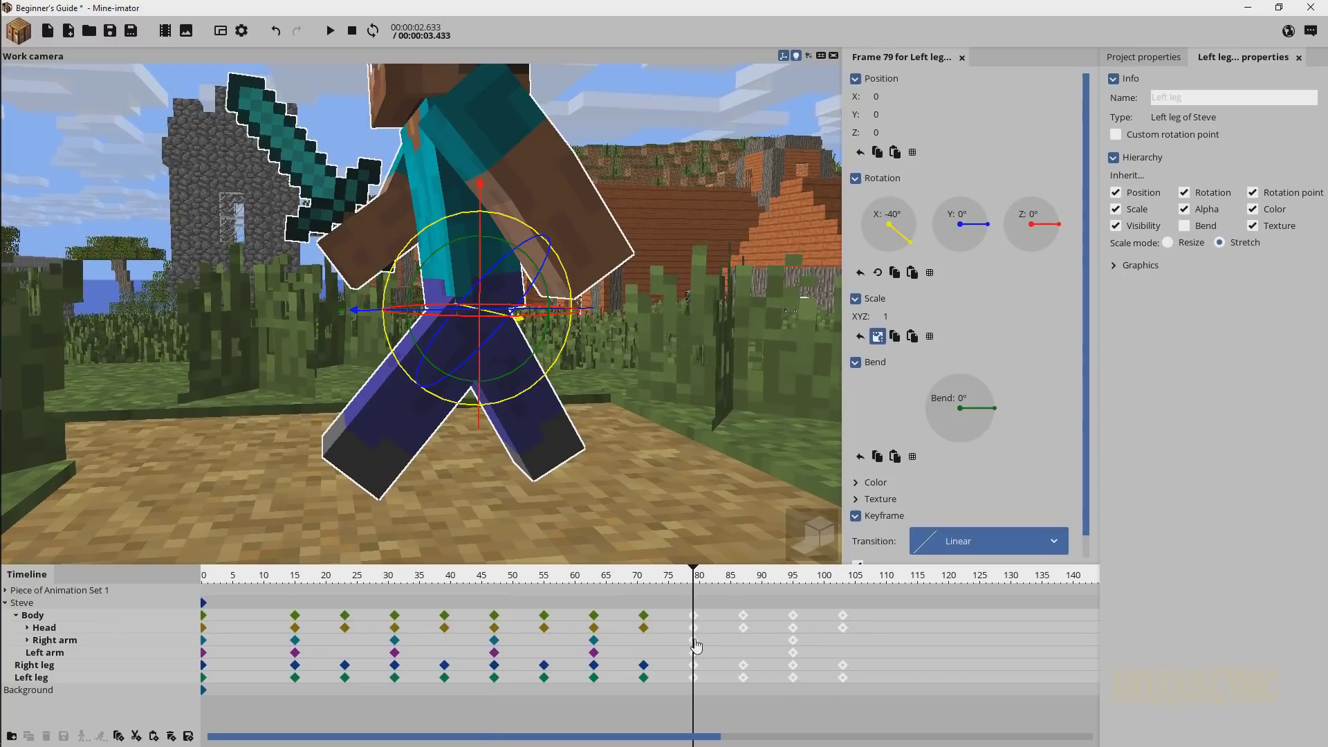
- Copy all of Steve's walk keyframes from frame 15 to 103 and paste them starting at frame 111
left_click_drag(872, 614, 281, 691)
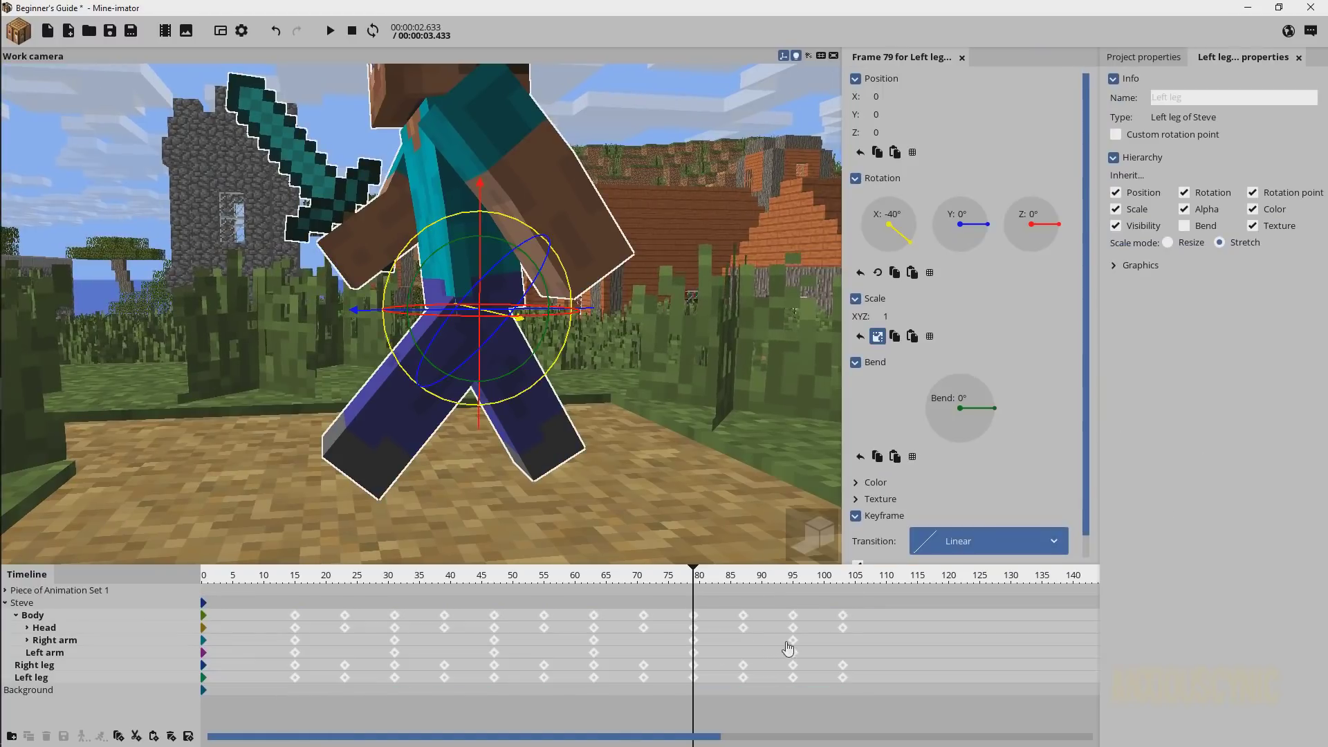
key("ctrl+c")
key("ctrl+v")
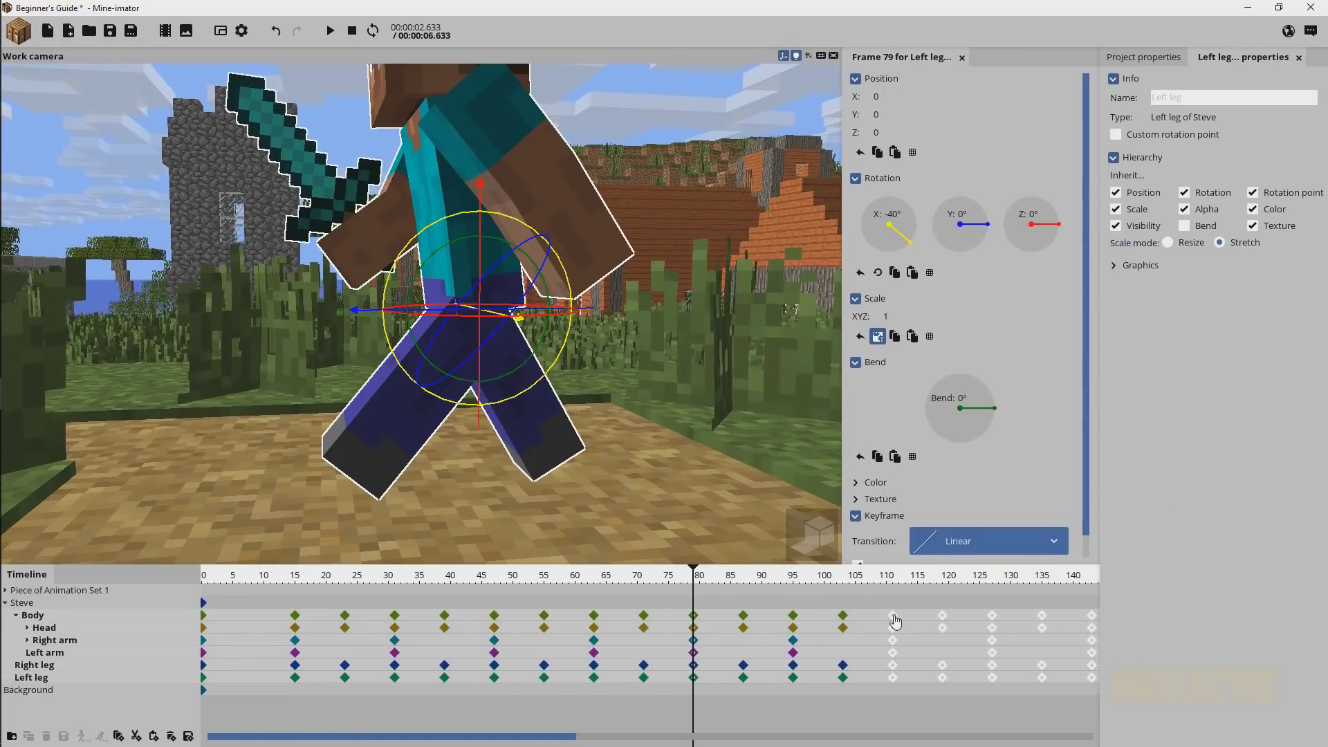
scroll(888, 636, "down", 3, "ctrl")
- Deselect everything and play back Steve's repeated walk from frame 13 with his whole body in view
left_click_drag(359, 576, 237, 576)
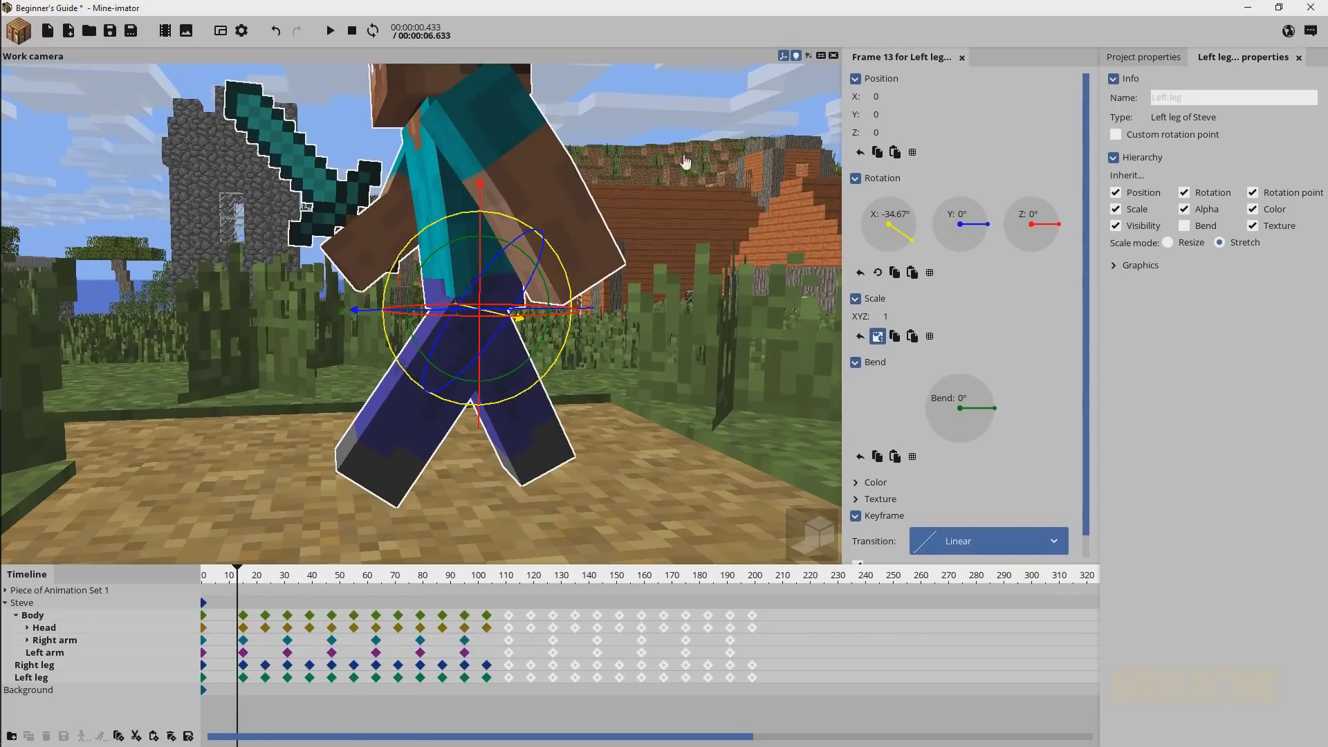
left_click(654, 104)
left_click_drag(694, 214, 735, 270)
scroll(735, 269, "down", 3)
right_click_drag(735, 273, 742, 294)
key("space")
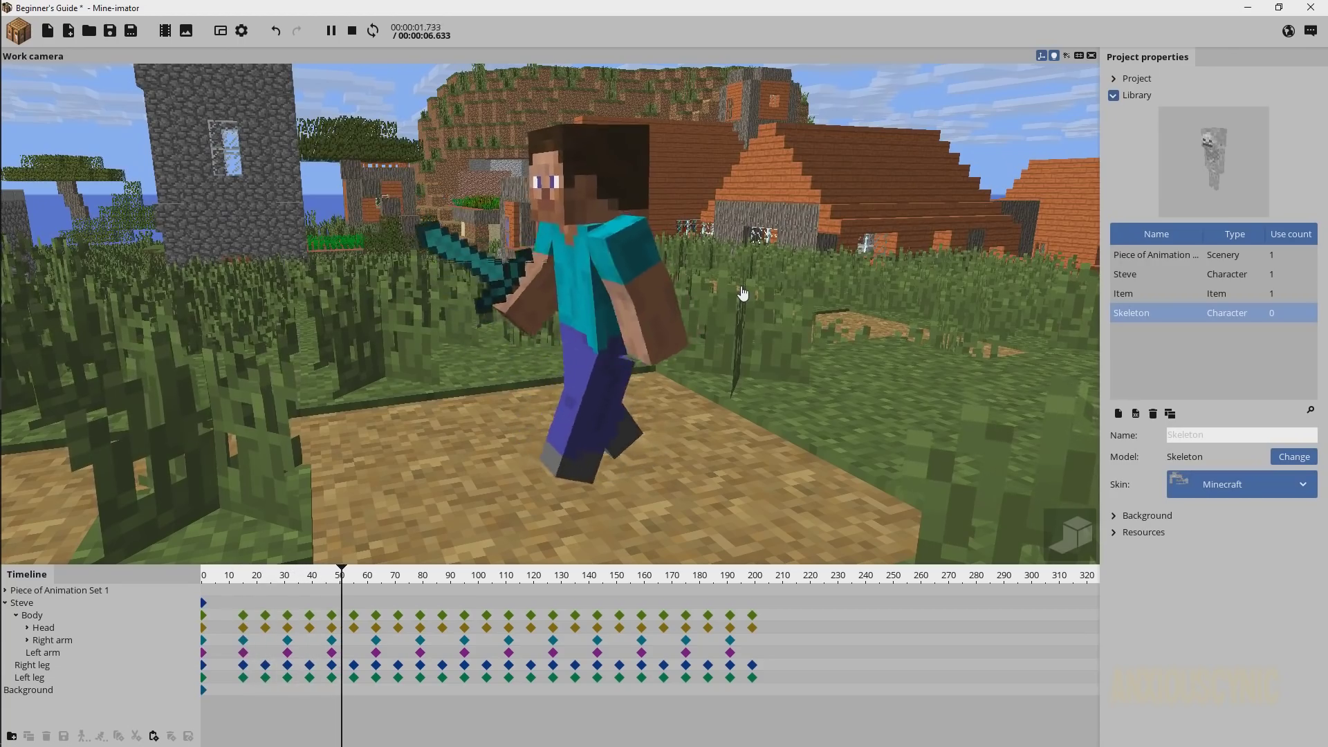
left_click_drag(736, 293, 644, 392)
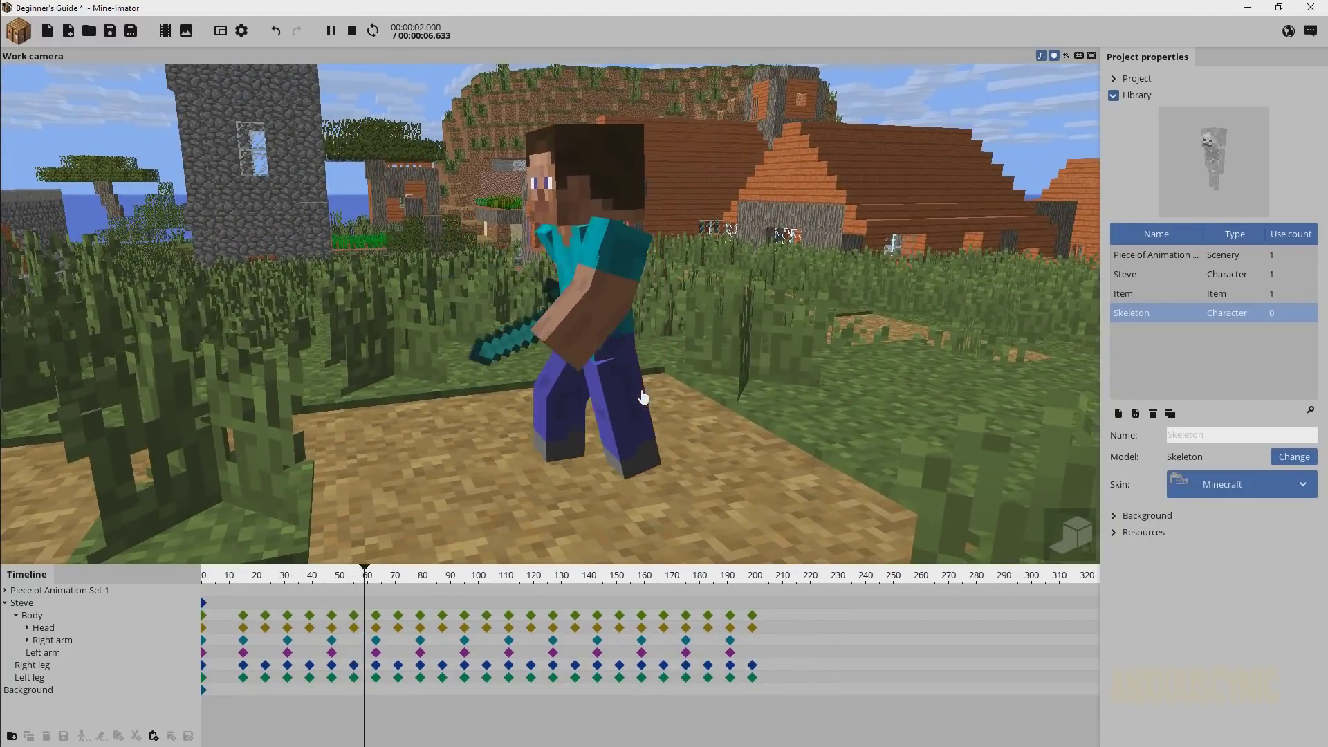
key("space")
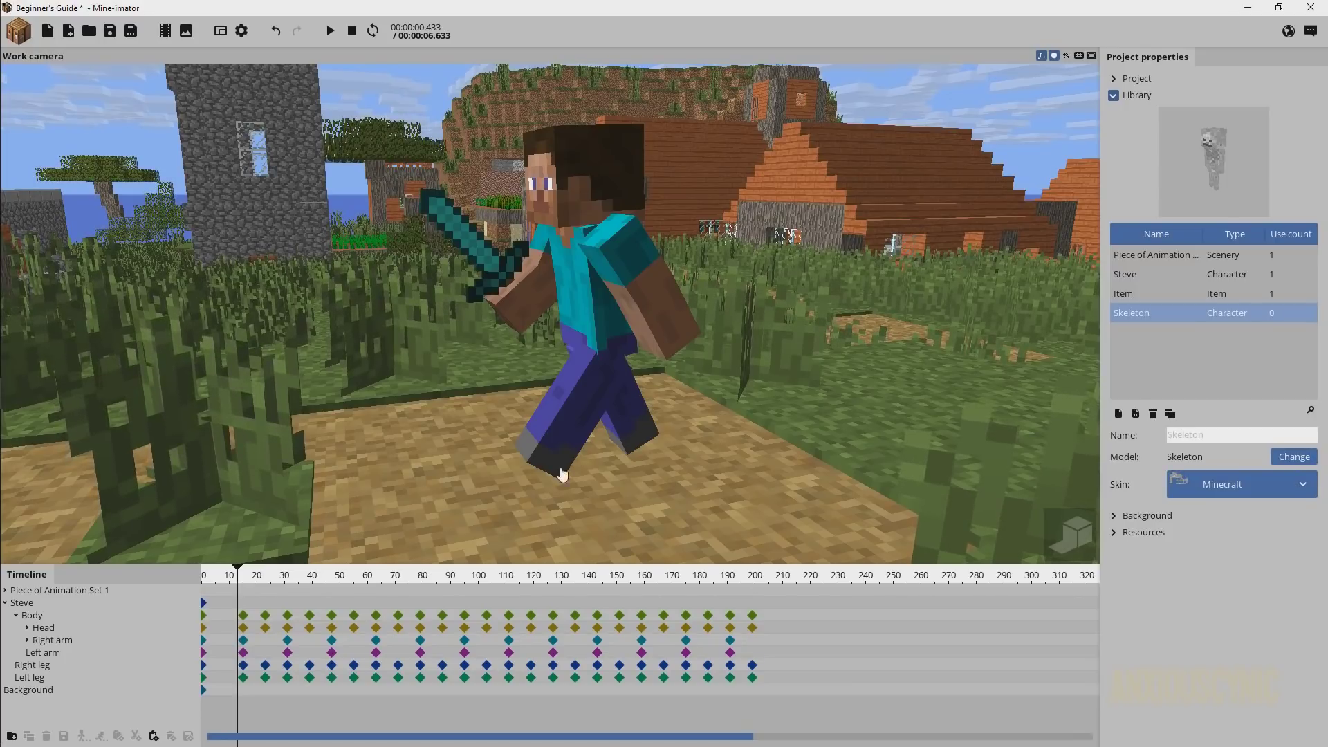
- Move Steve forward along the path to about Y 26.3 at frame 200, and play the motion from frame 0
left_click(755, 607)
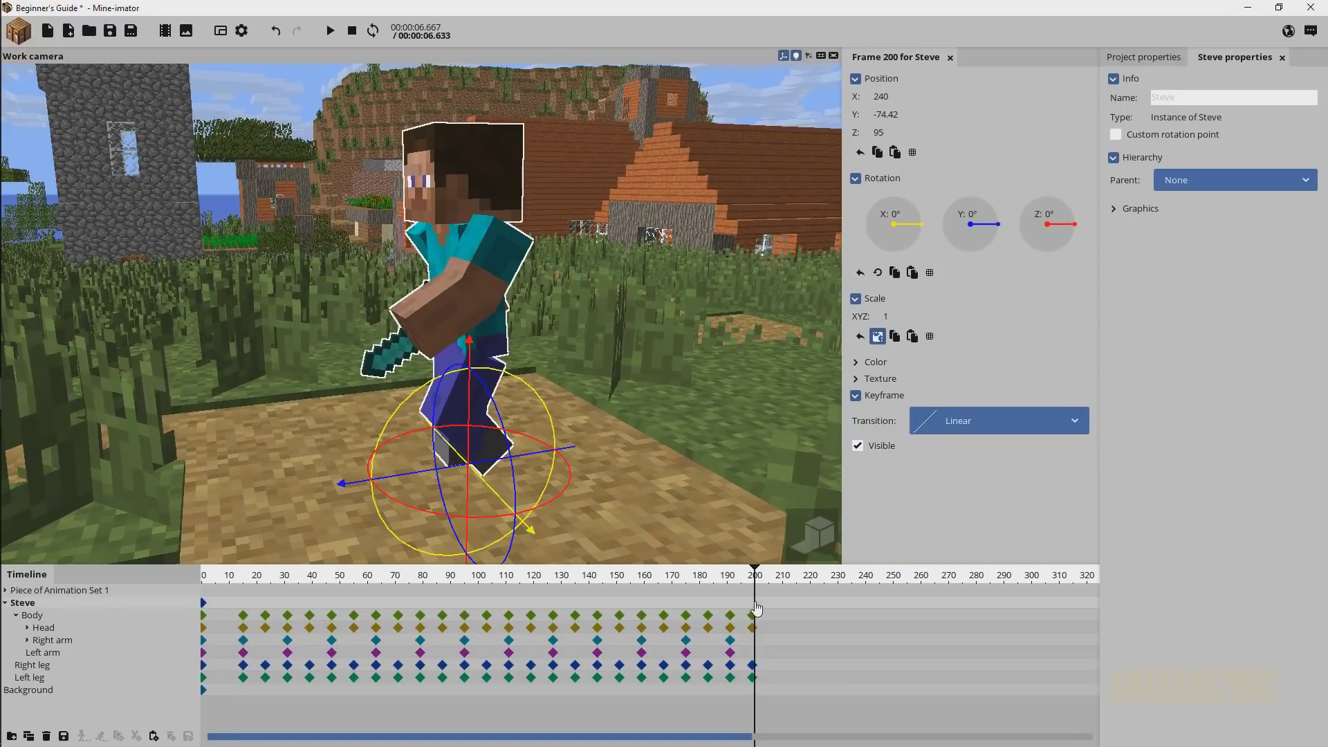
right_click_drag(652, 446, 592, 456)
key("s")
left_click_drag(600, 443, 164, 453)
right_click_drag(277, 451, 221, 451)
left_click_drag(335, 447, 109, 425)
left_click_drag(464, 574, 170, 575)
key("space")
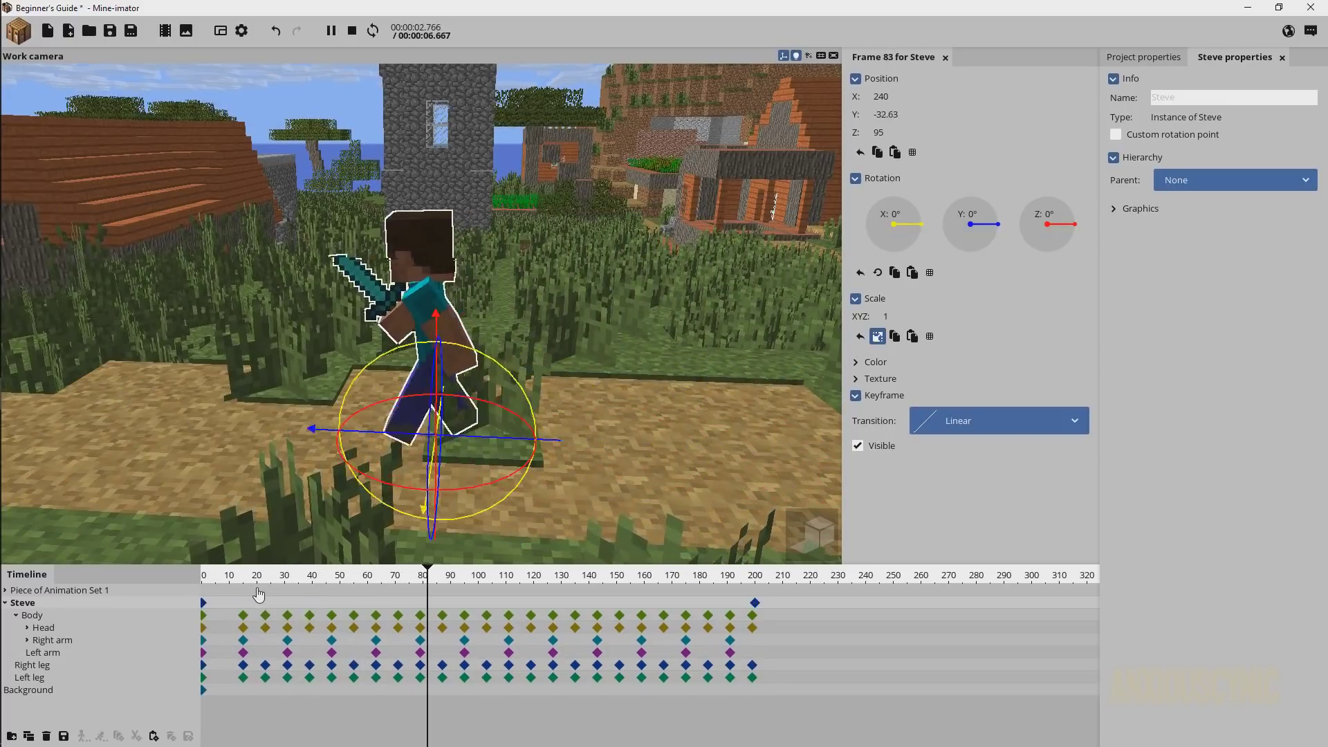
- Try Steve's final position keyframe at frame 120, play the walk back, and return the keyframe to frame 200
left_click(754, 603)
left_click_drag(757, 608, 533, 603)
left_click_drag(231, 574, 146, 574)
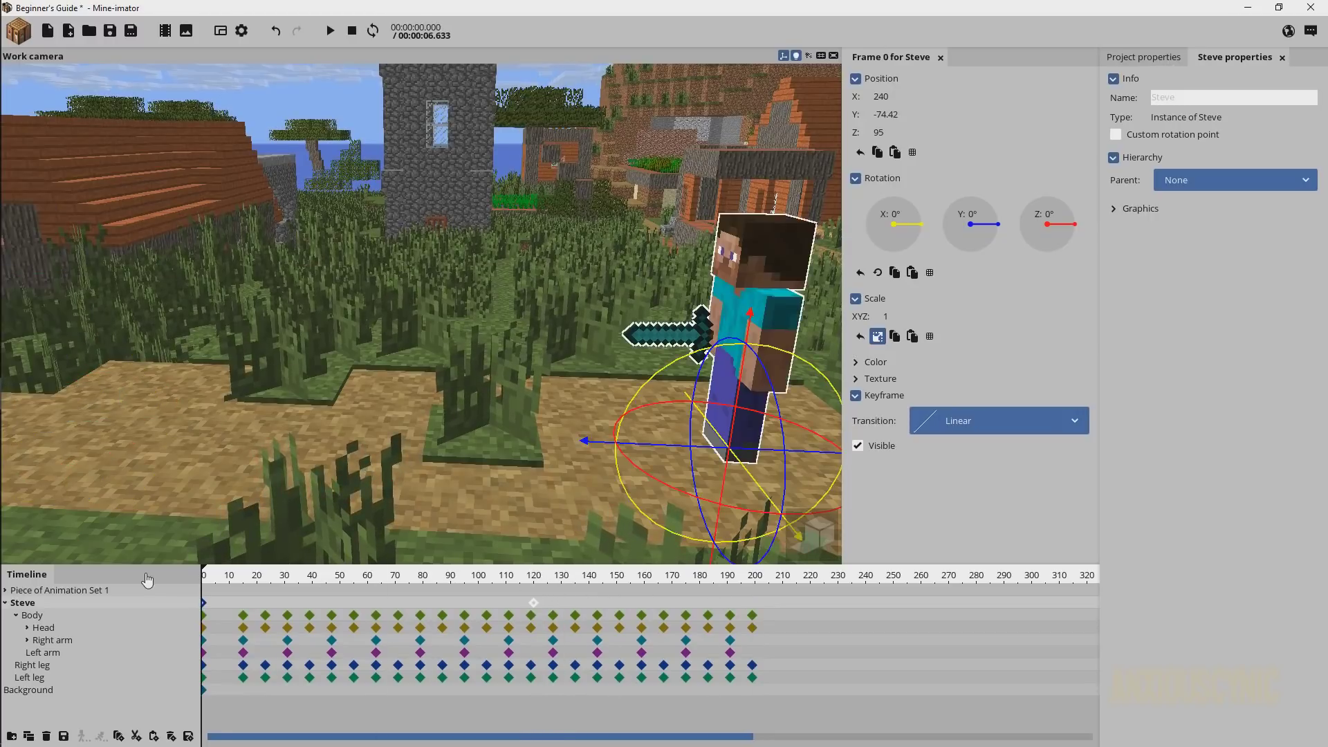
key("space")
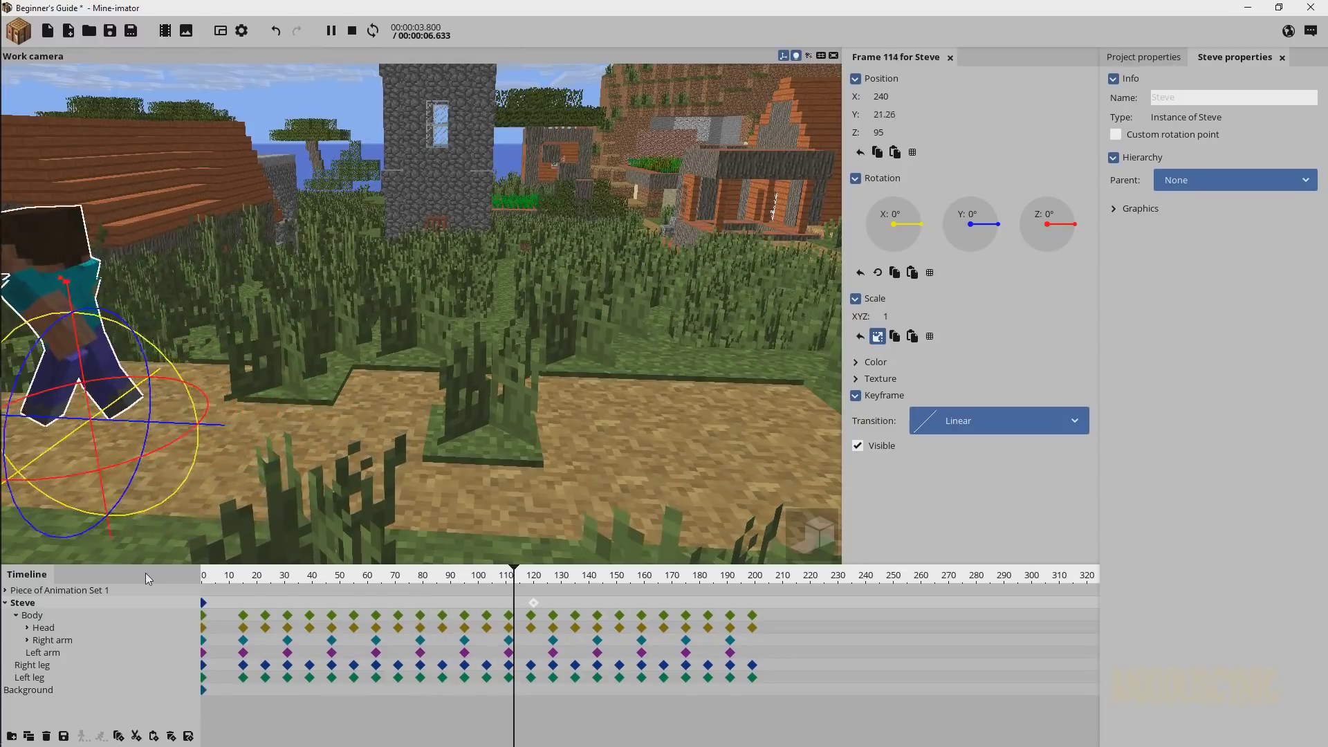
key("shift+space")
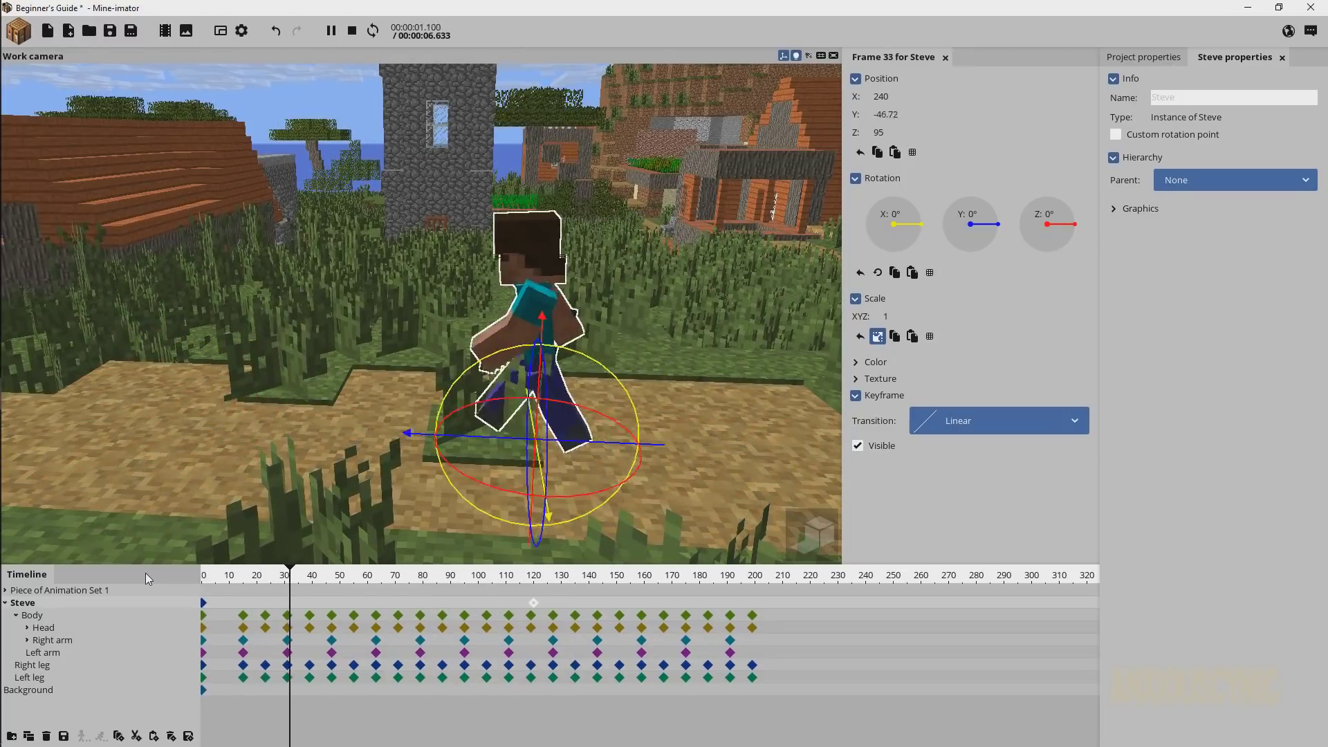
key("space")
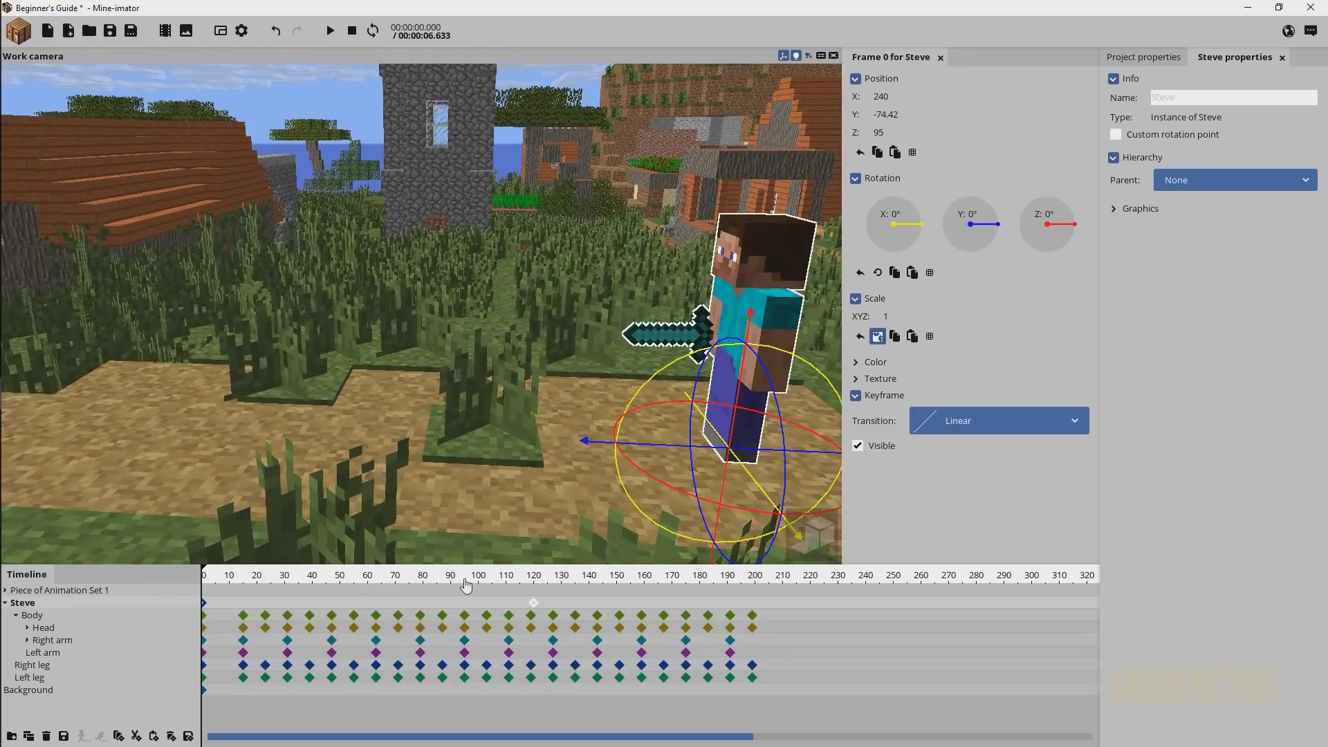
left_click_drag(534, 610, 755, 611)
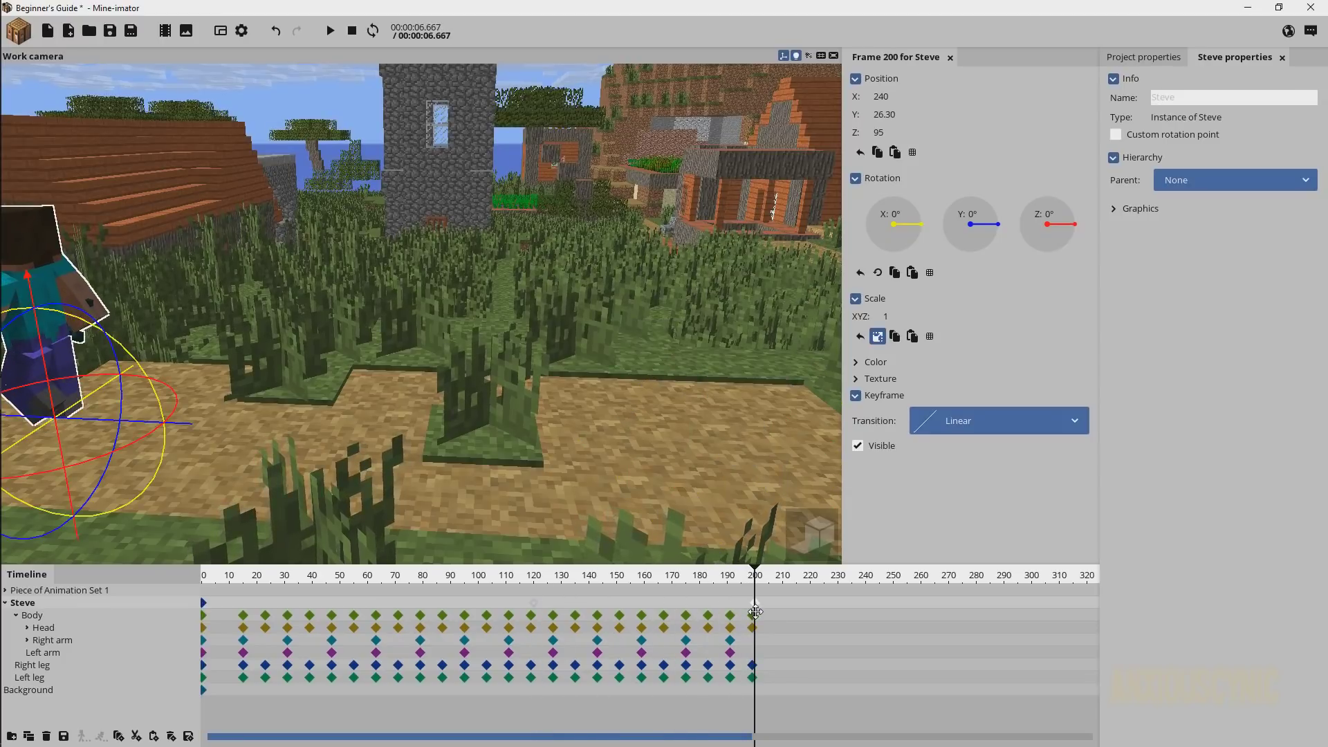
- Save the project with the playhead at frame 46 and collapse Steve's body-part tracks in the timeline
left_click(330, 579)
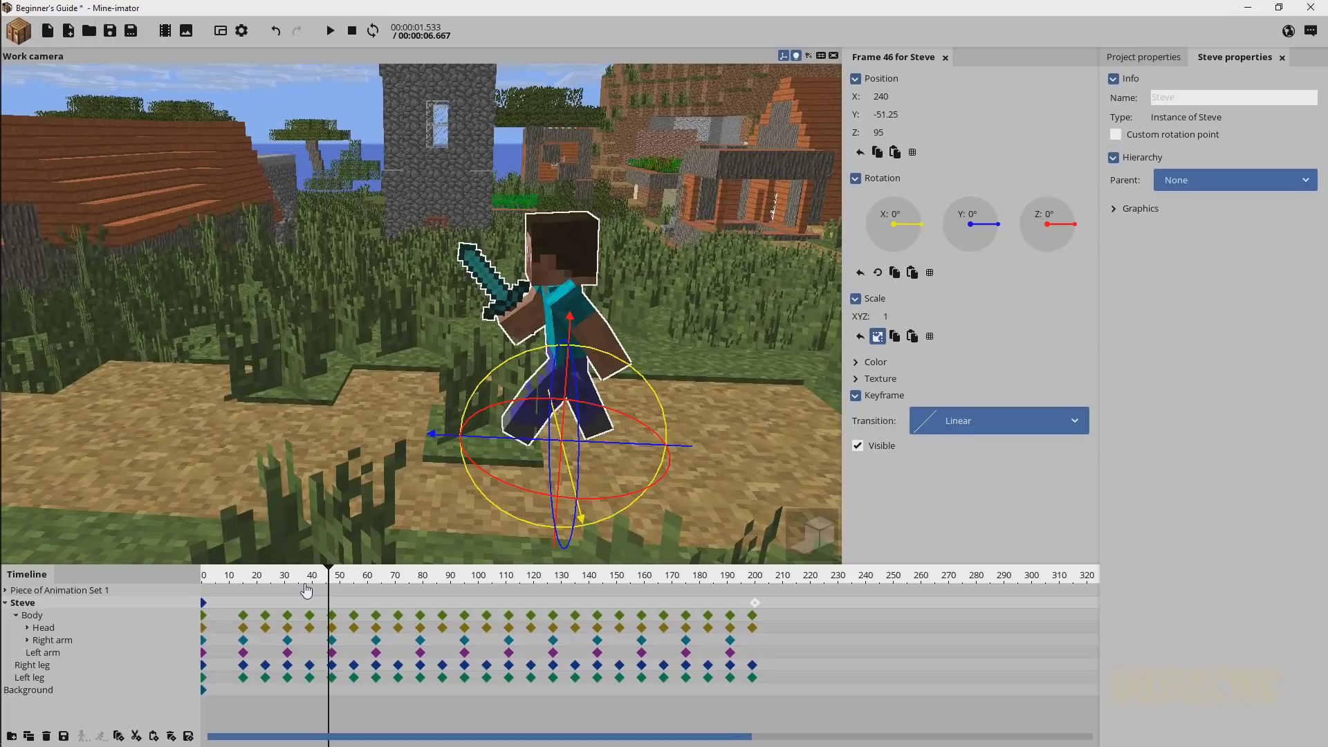
left_click(110, 31)
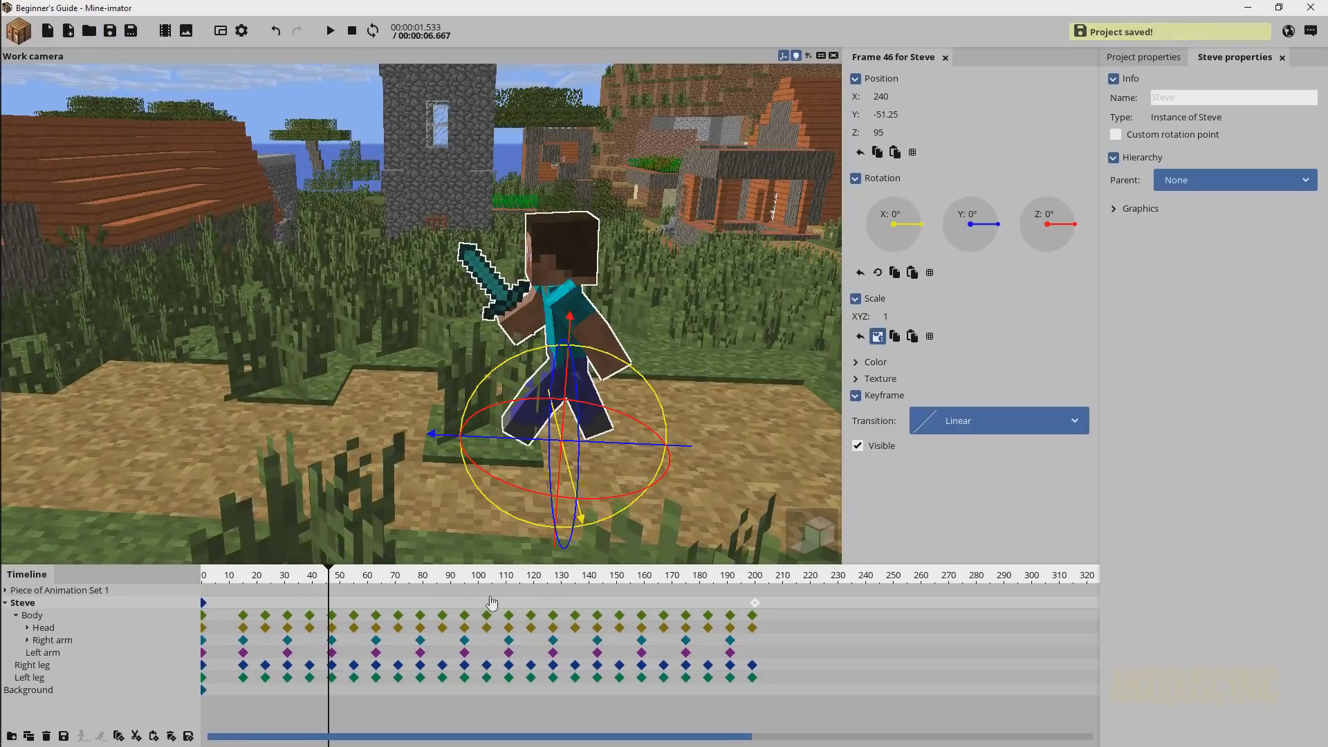
left_click(6, 602)
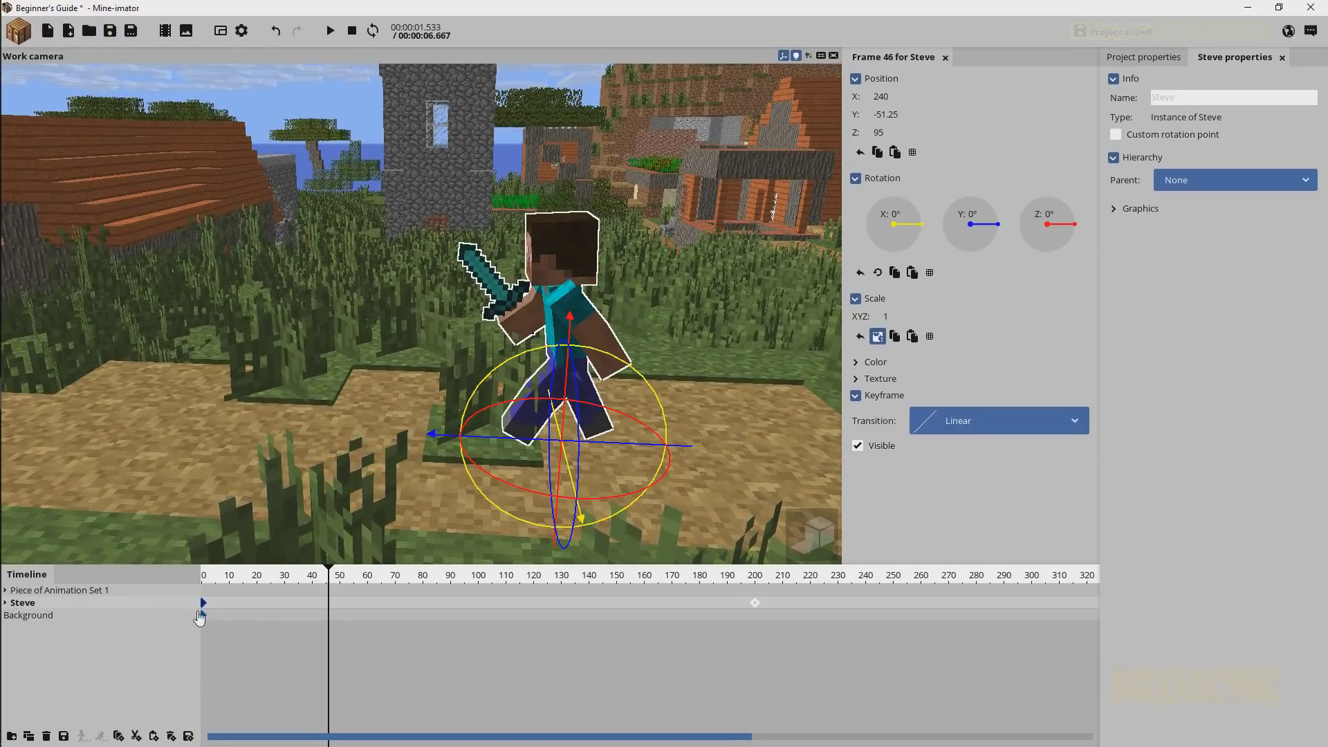
- Create a Zombie character with the Minecraft skin and select it in the timeline
left_click(69, 35)
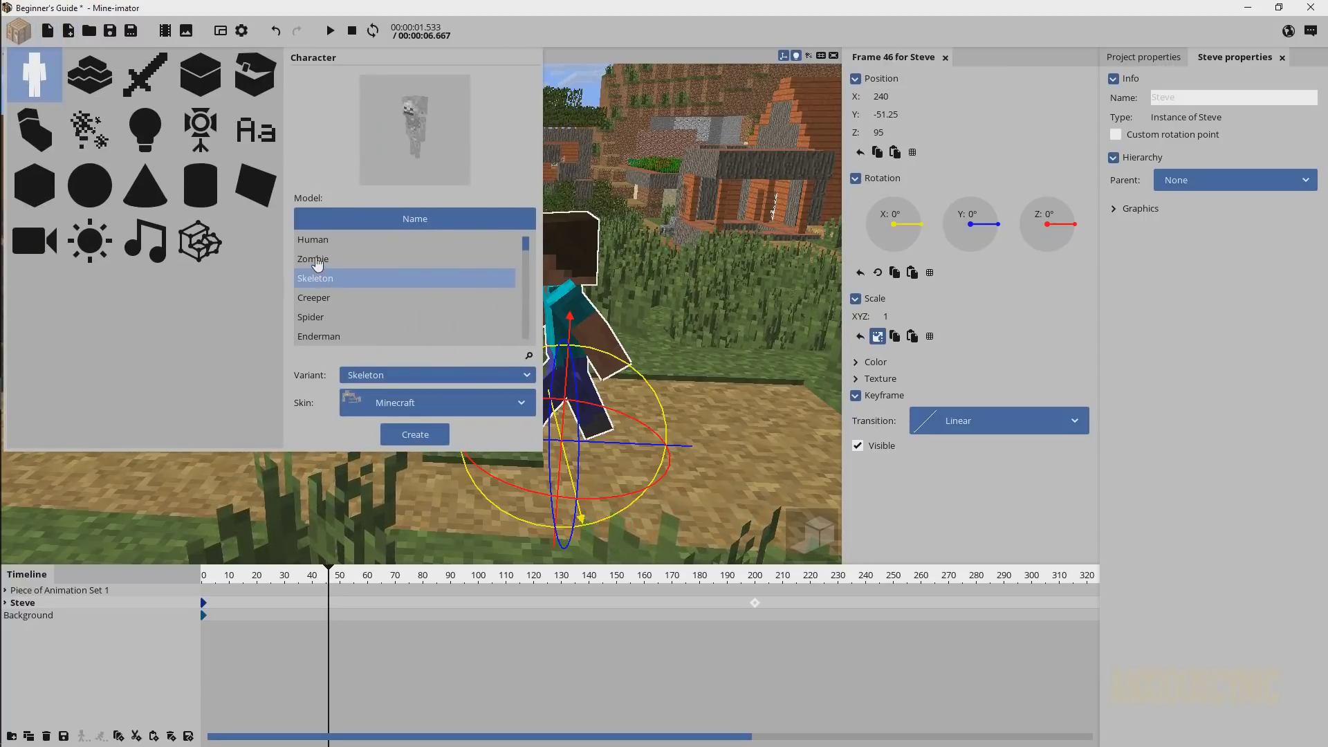
left_click(315, 259)
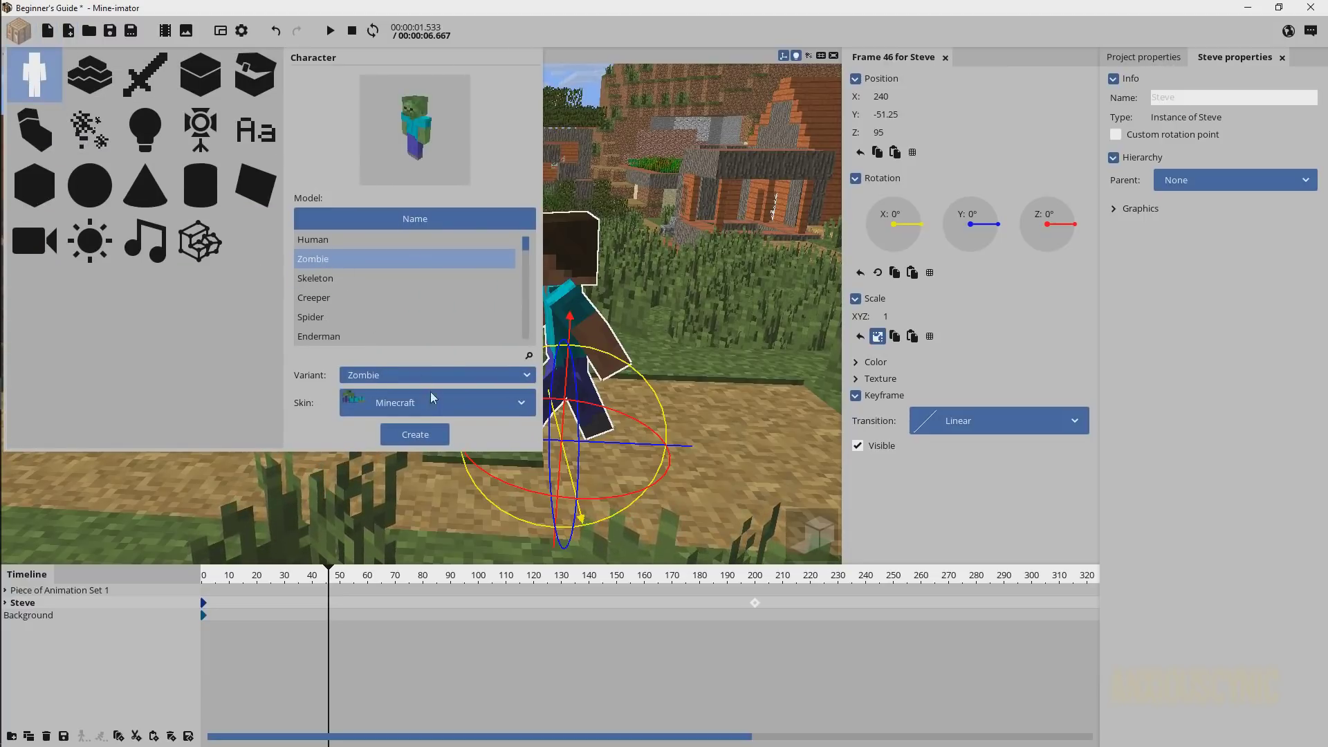
left_click(415, 434)
left_click(52, 629)
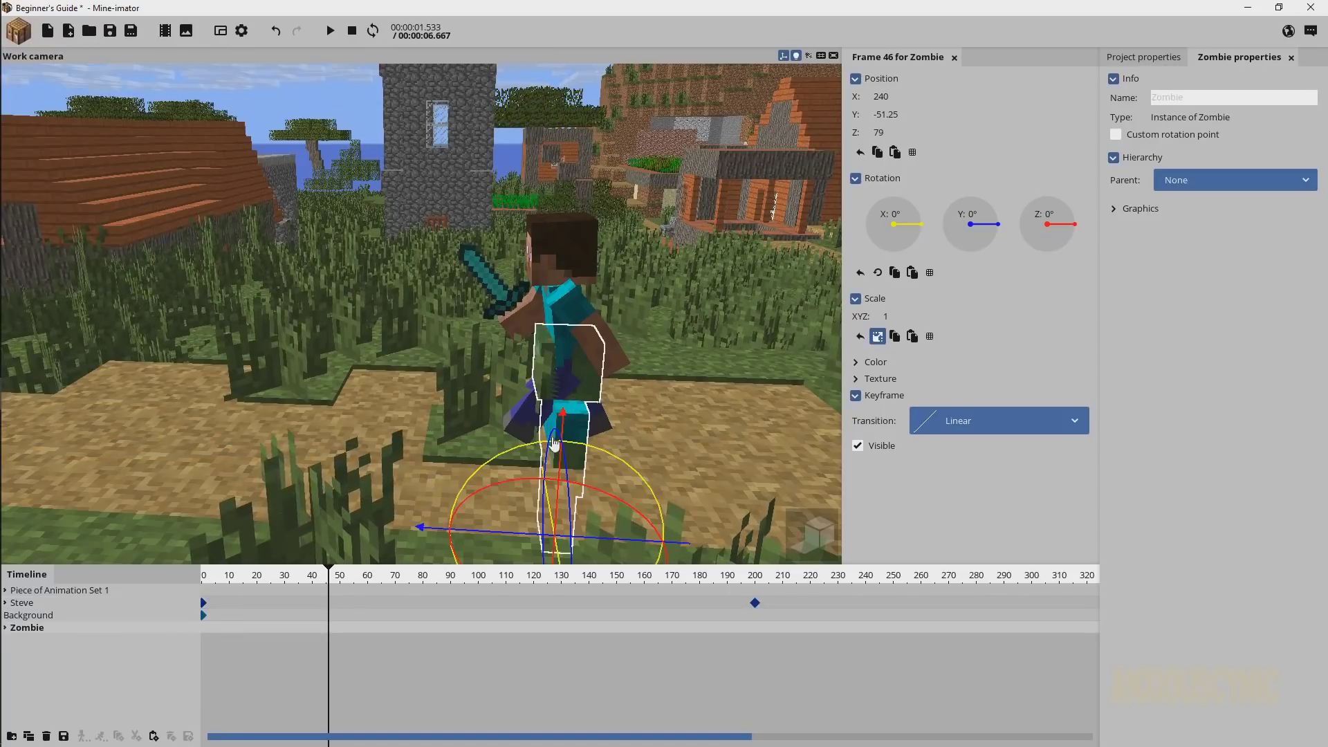
- Snap the Zombie's position to a grid size of 16 and place it ahead of Steve at Y -16, Z 96
left_click(912, 152)
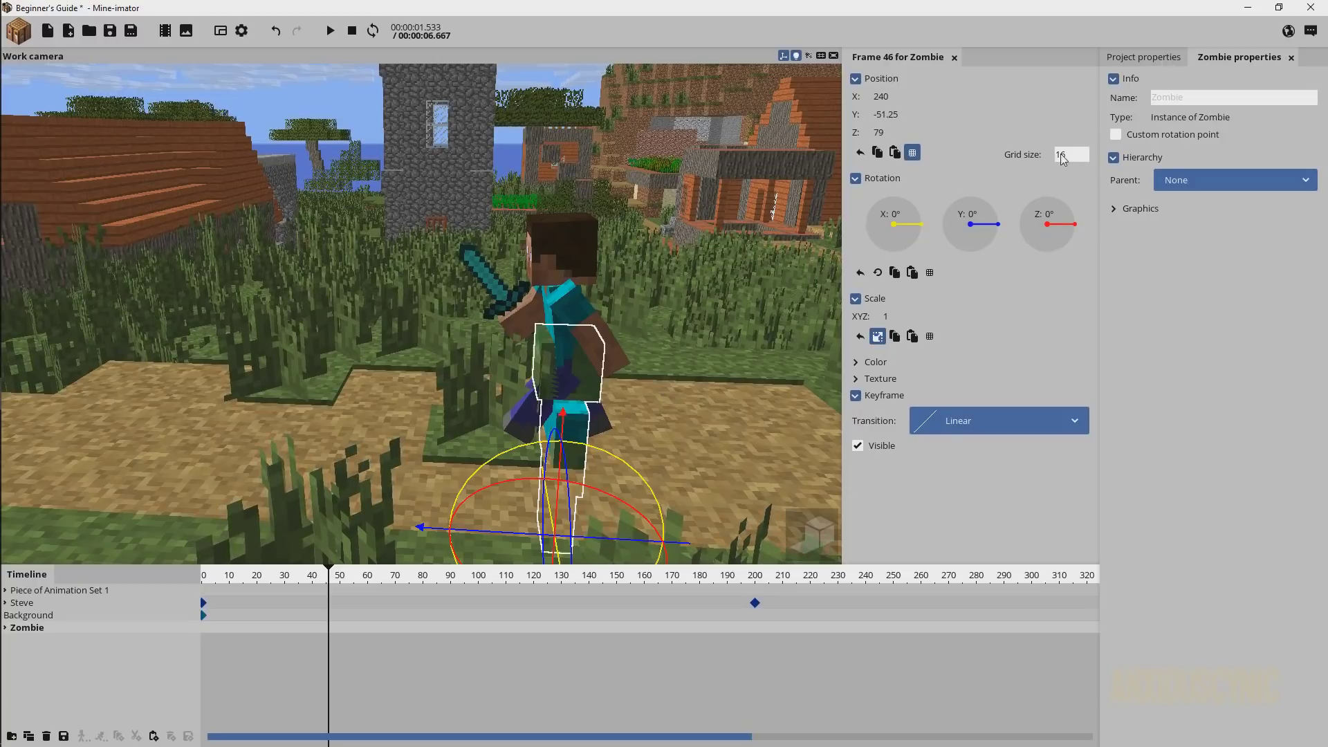
left_click_drag(565, 428, 566, 315)
left_click_drag(424, 453, 329, 455)
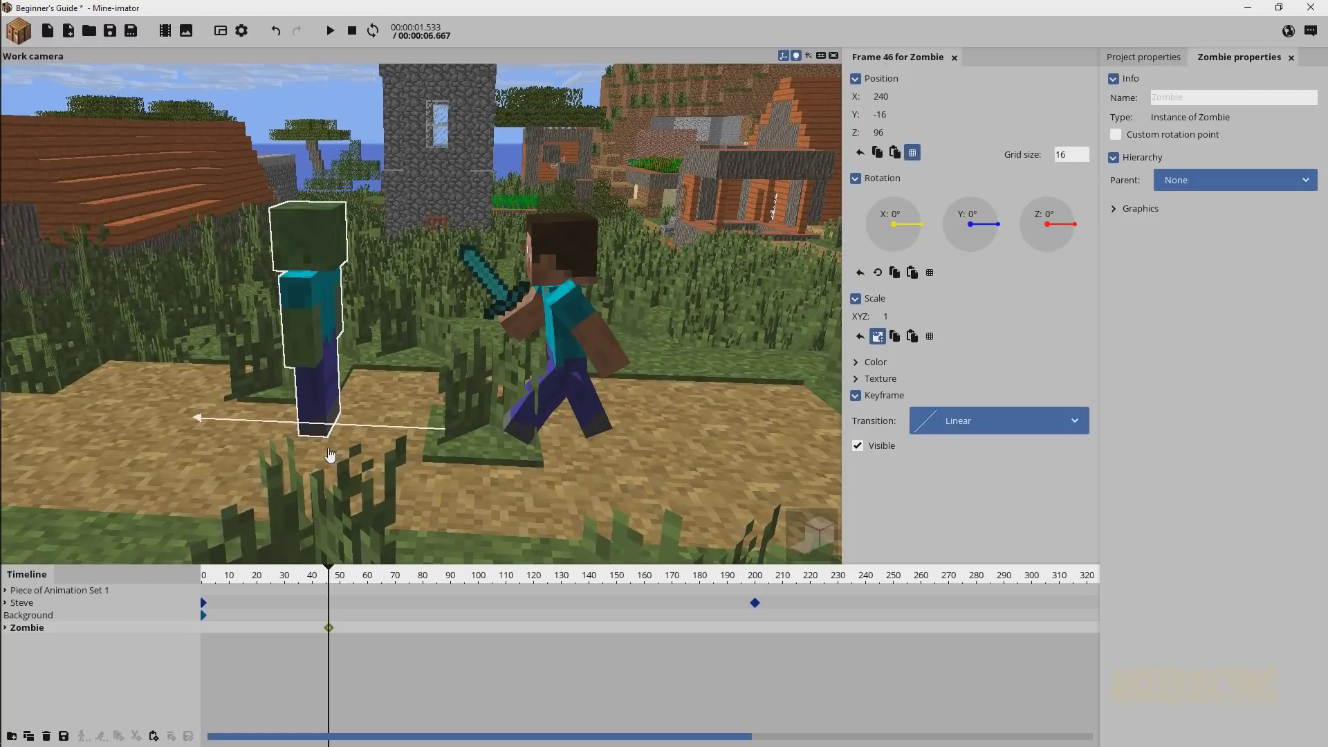
- Turn off the Zombie's position snapping and set its Z position to 95 so its feet meet the ground
left_click_drag(482, 361, 452, 350)
scroll(480, 370, "up", 5)
left_click_drag(490, 423, 483, 436)
left_click(911, 153)
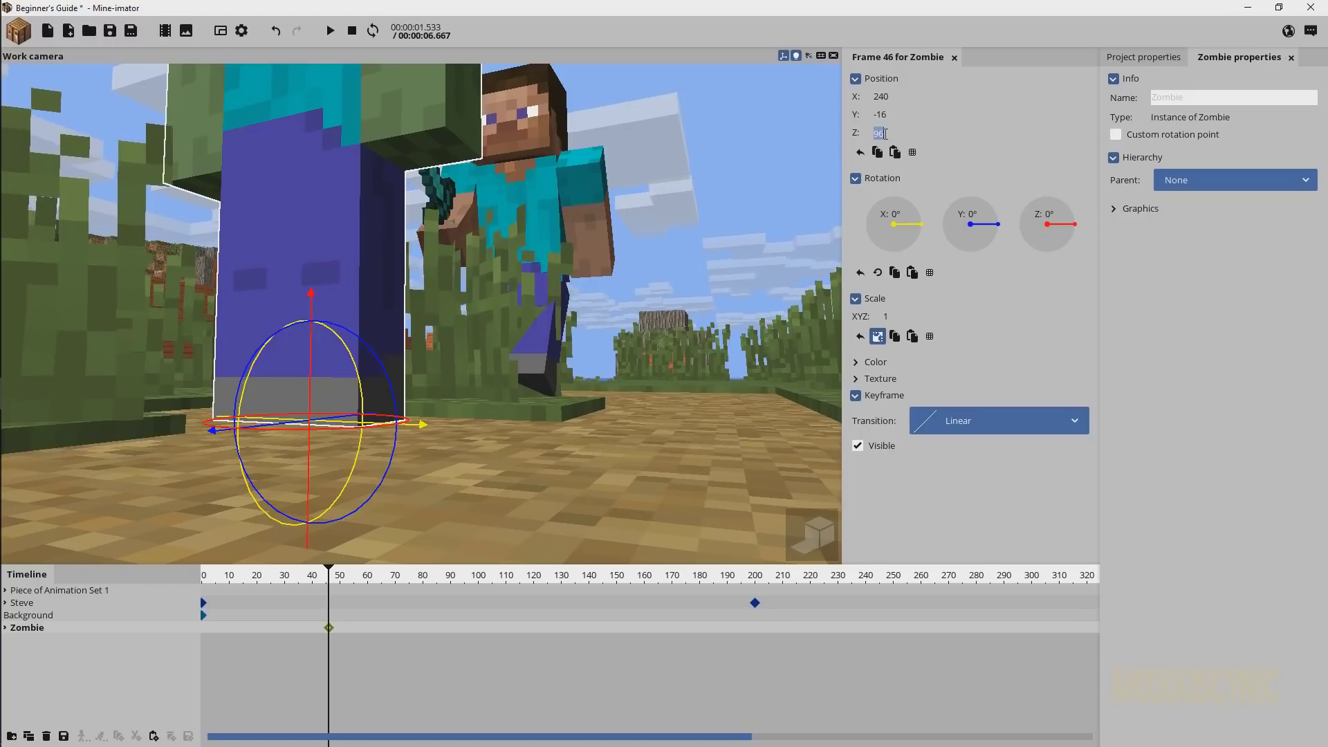
type("95")
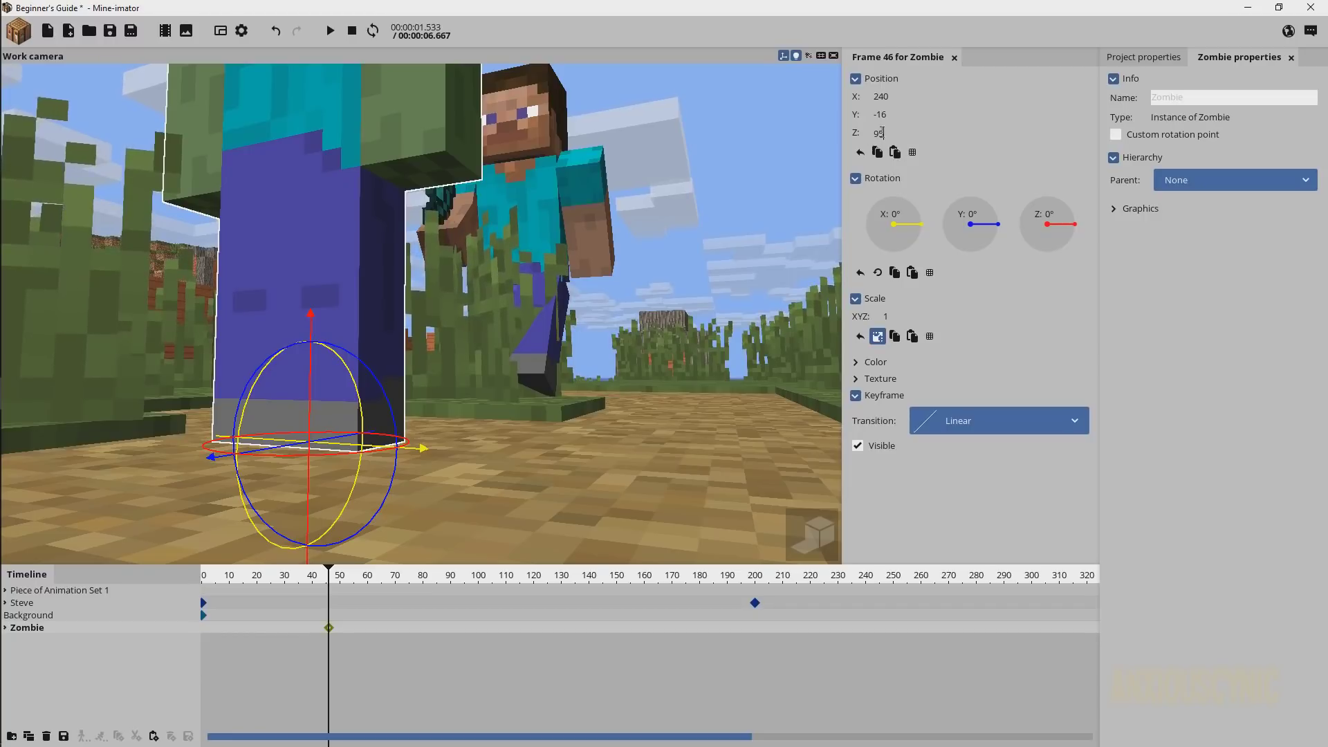
right_click_drag(522, 354, 531, 348)
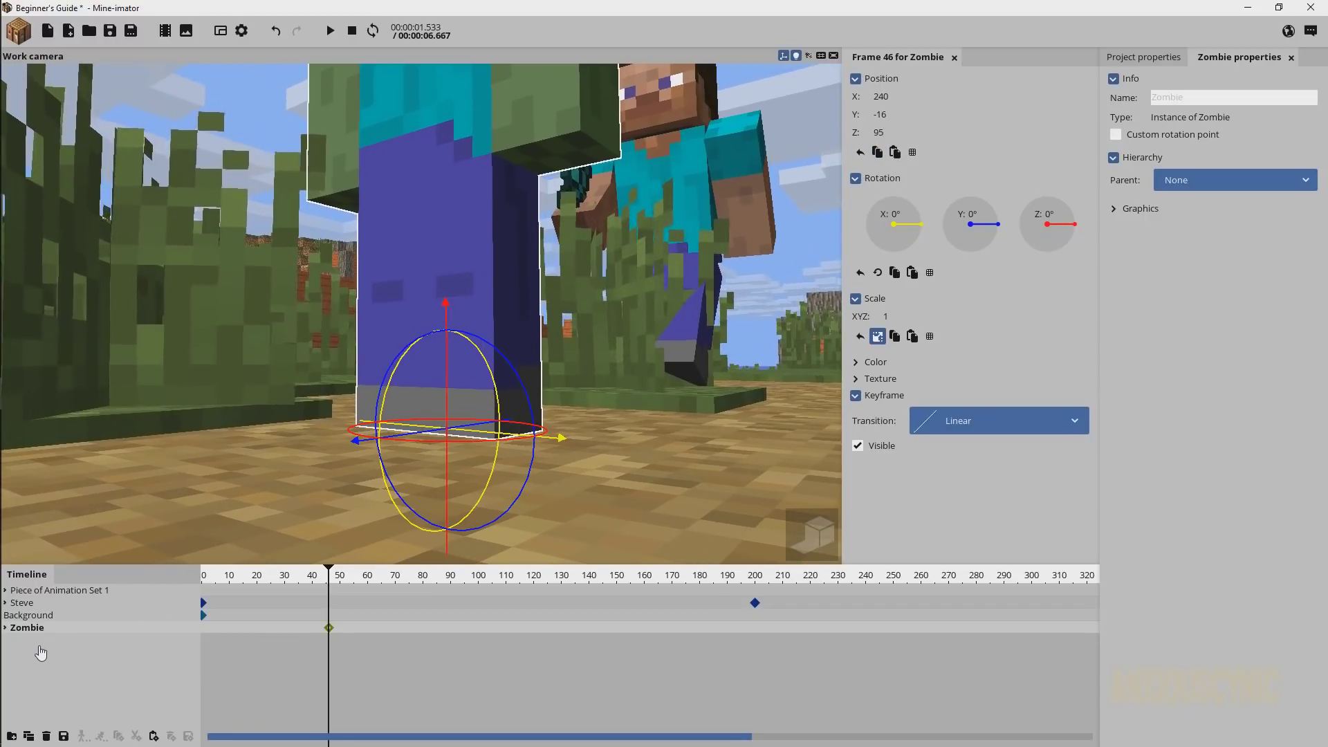
- Expand the Zombie's body parts in the timeline and paste the copied walk keyframes starting at about frame 65
left_click(5, 627)
left_click(16, 640)
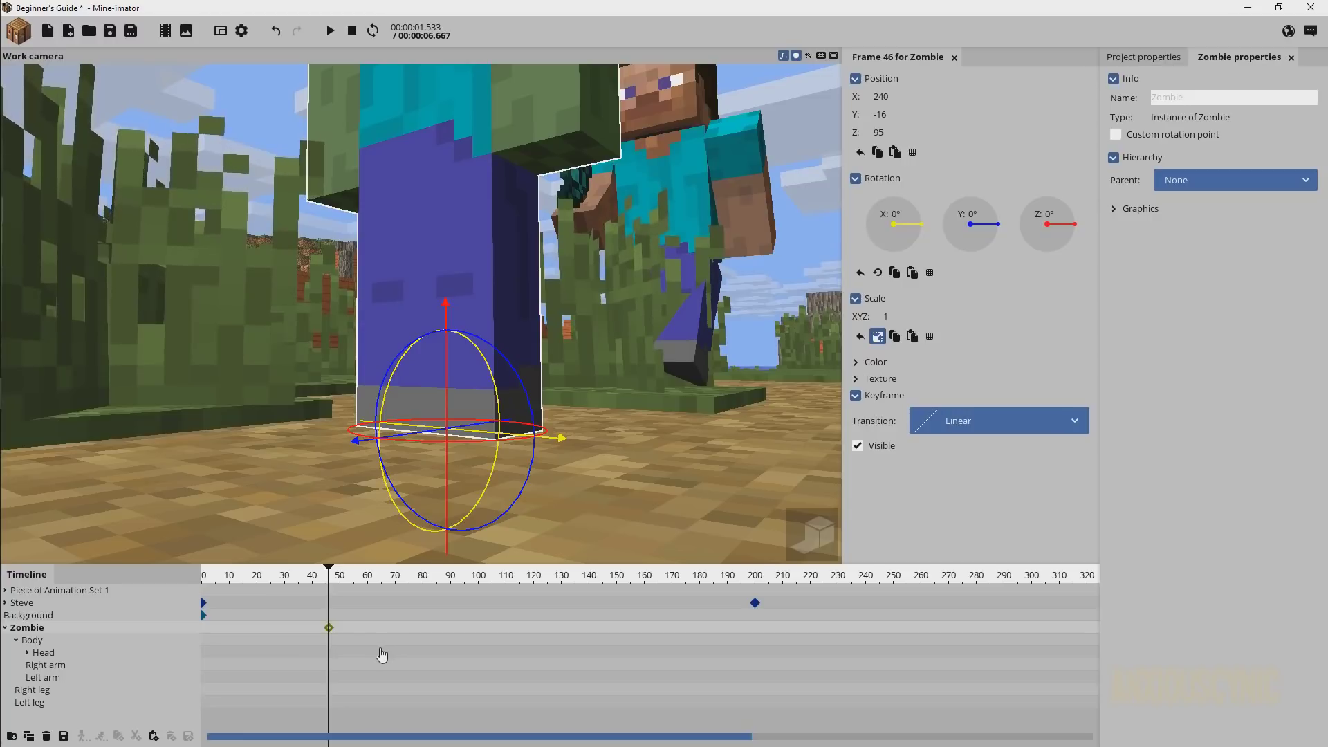
key("ctrl+v")
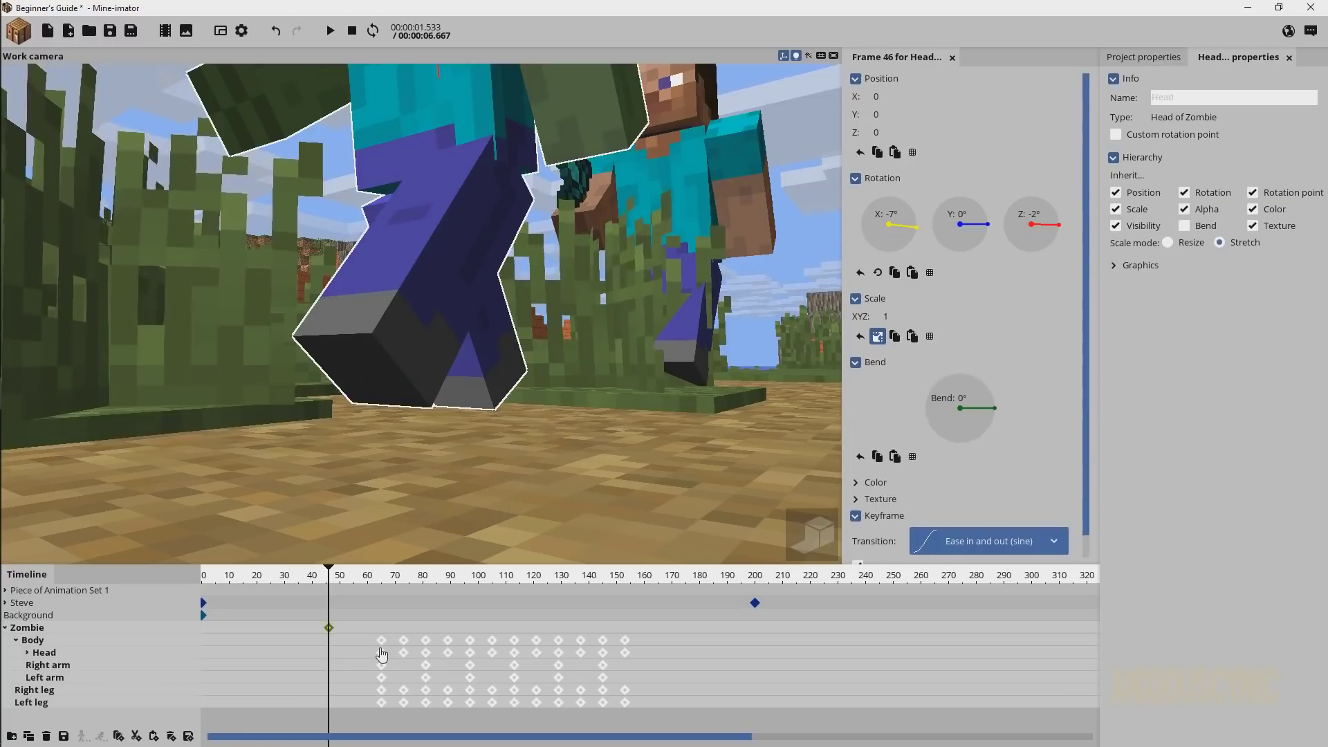
- Play back the Zombie's walk from about frame 61 with both characters in view
left_click(372, 578)
left_click_drag(513, 445, 532, 498)
right_click_drag(532, 415, 540, 339)
key("space")
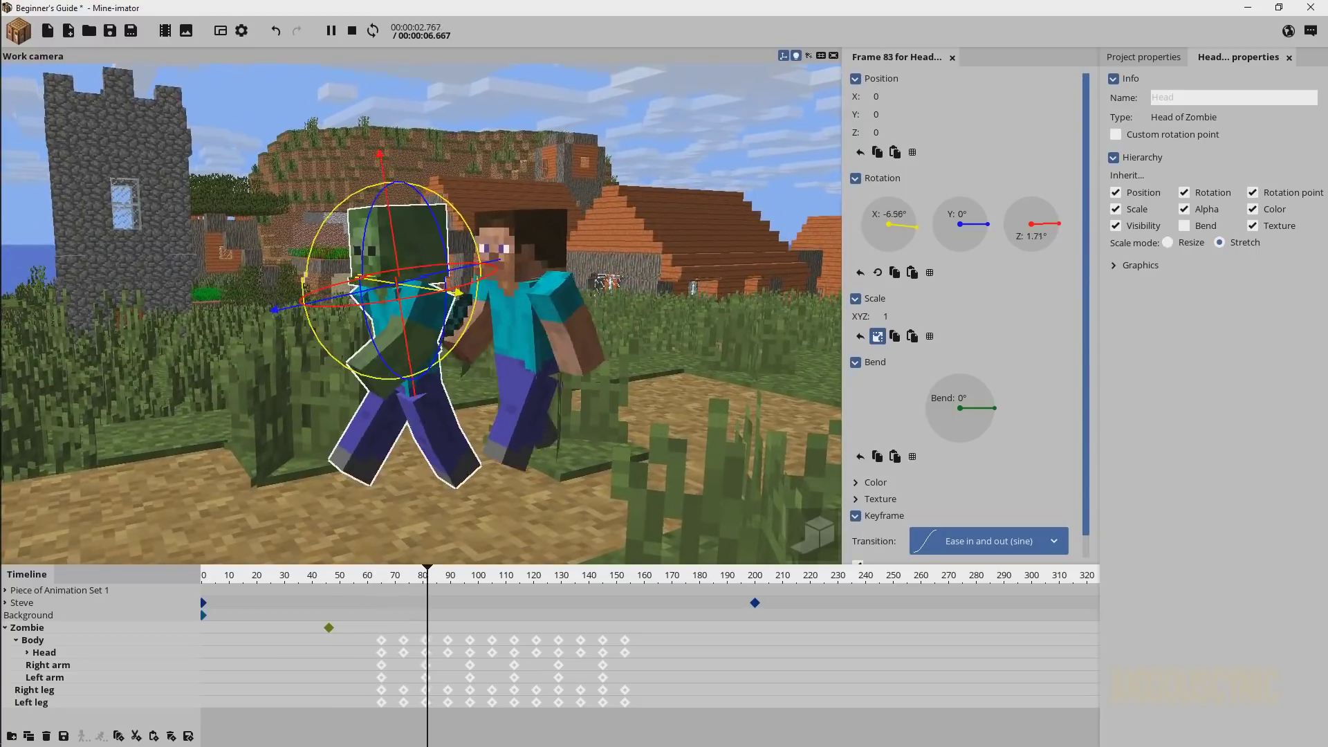
- Watch the walk from another angle, stop the playback and collapse the Zombie's body parts in the timeline
right_click_drag(594, 398, 549, 415)
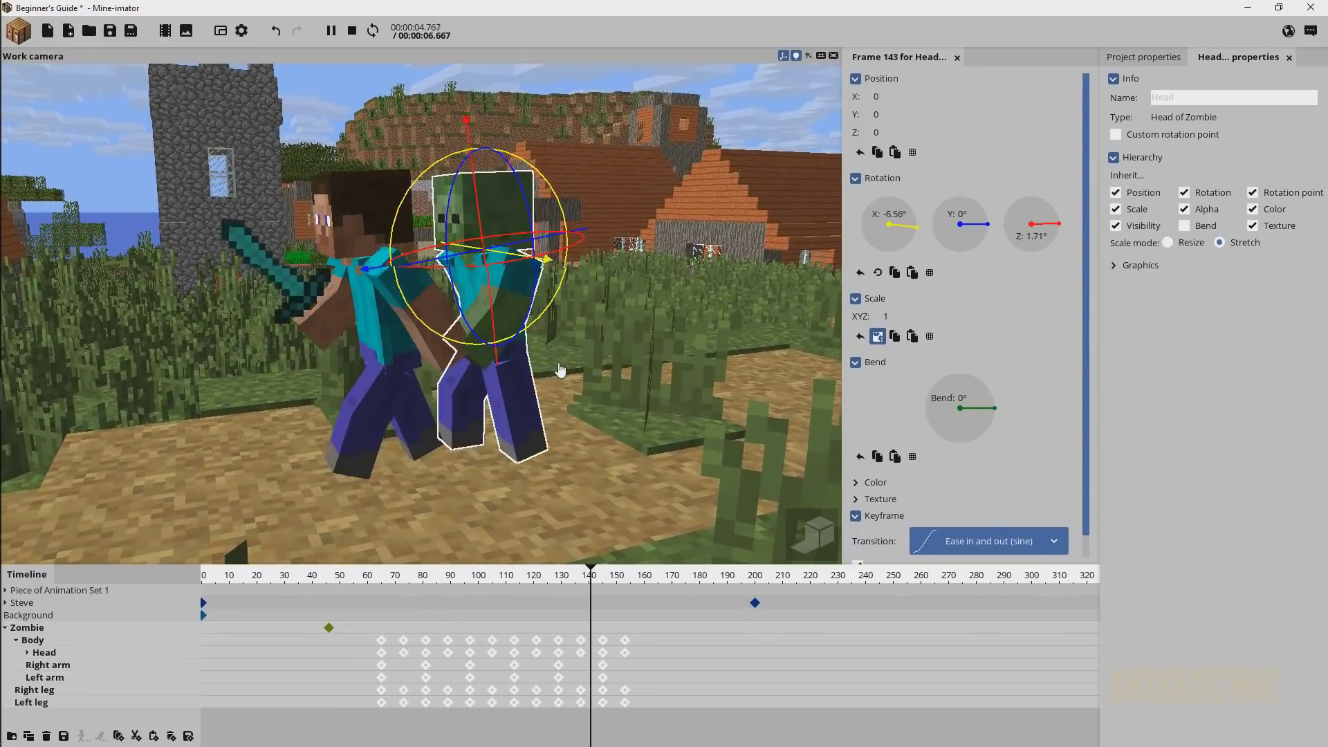
key("space")
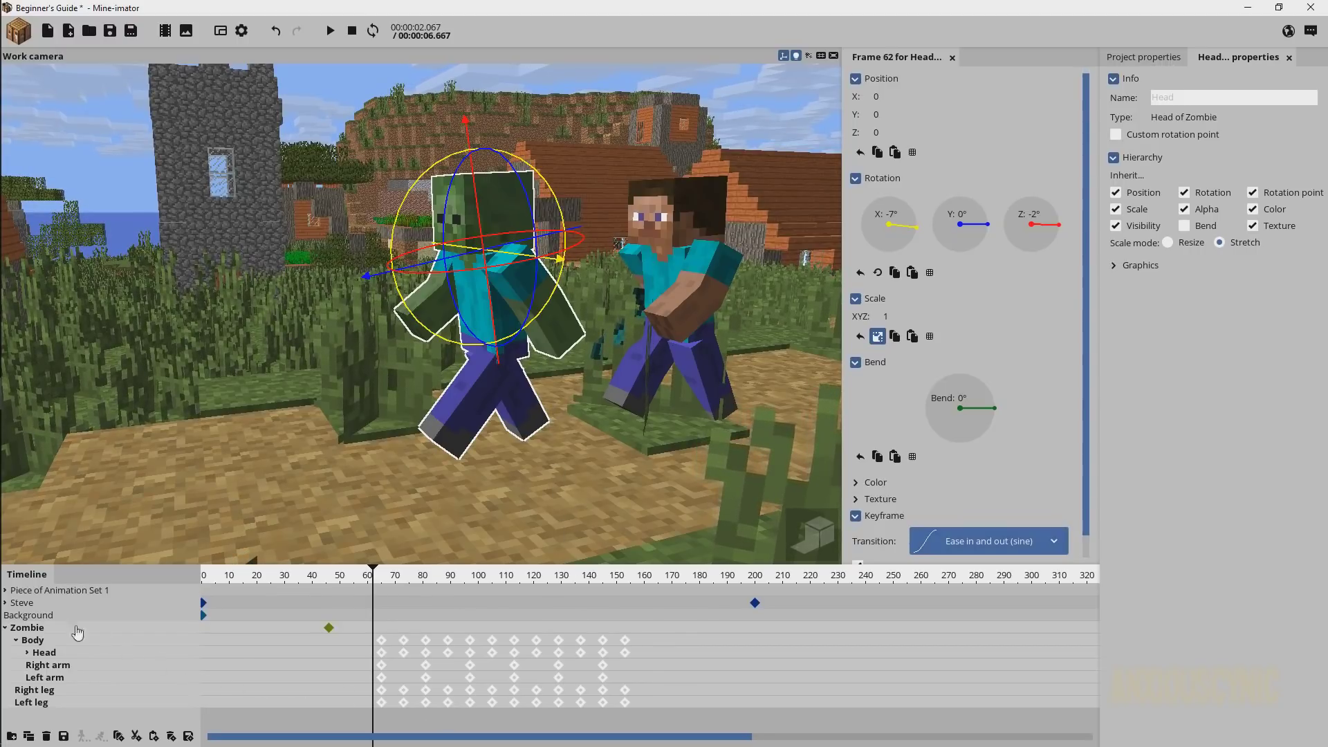
left_click(7, 627)
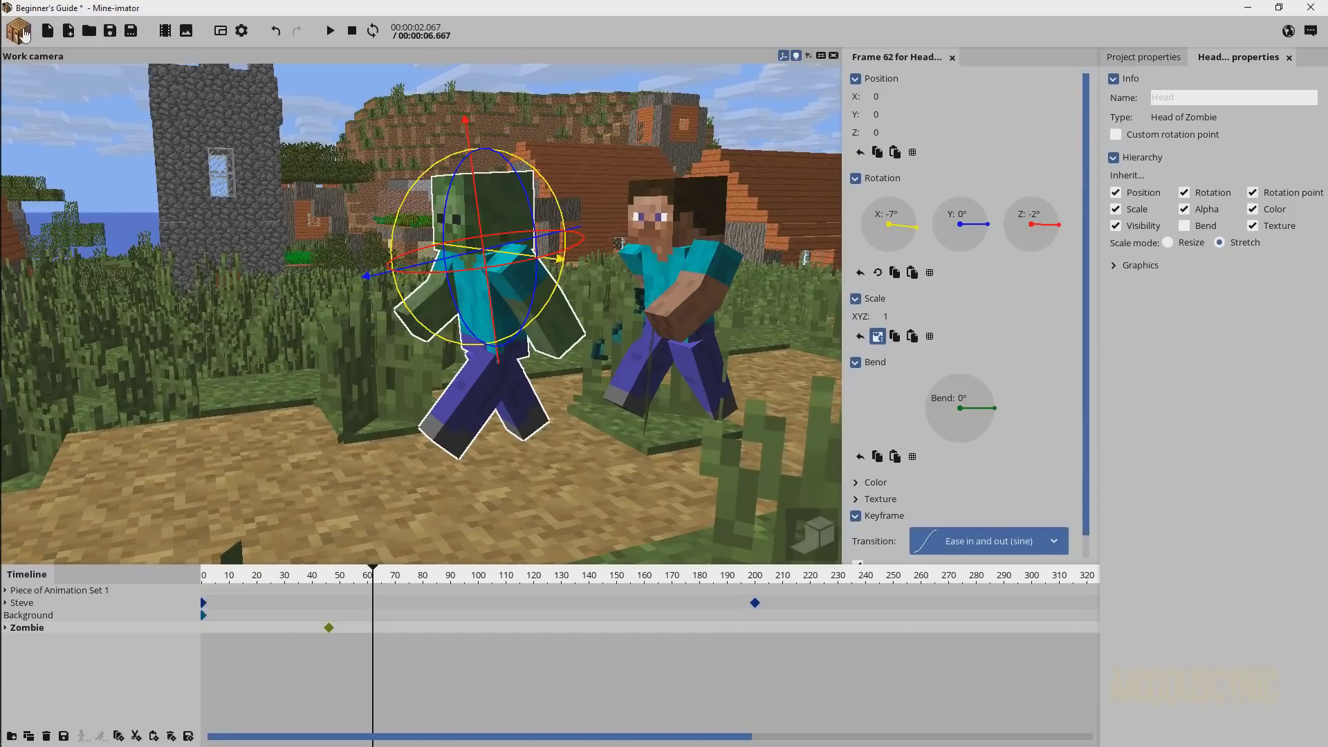
- Create a Skeleton character and expand its hierarchy and body parts in the timeline
left_click(21, 31)
left_click(35, 74)
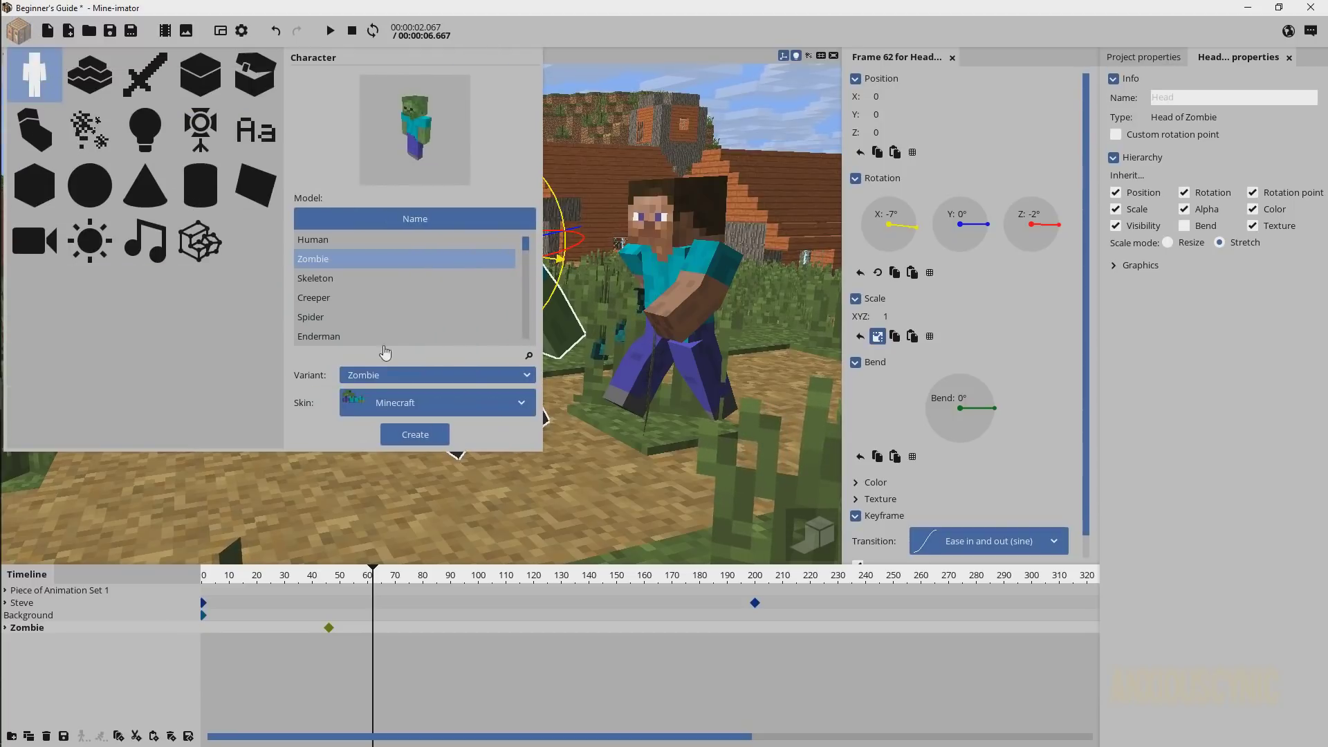
left_click(316, 278)
left_click(404, 432)
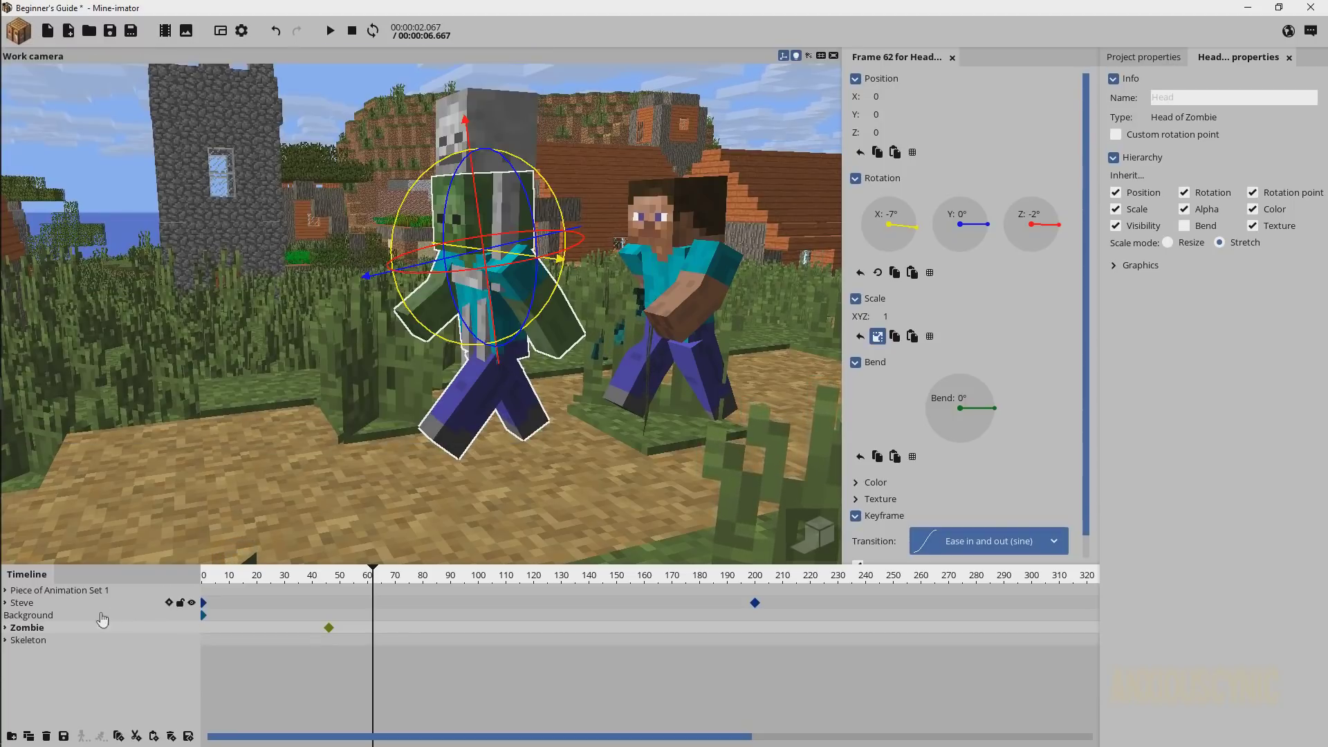
double_click(38, 641)
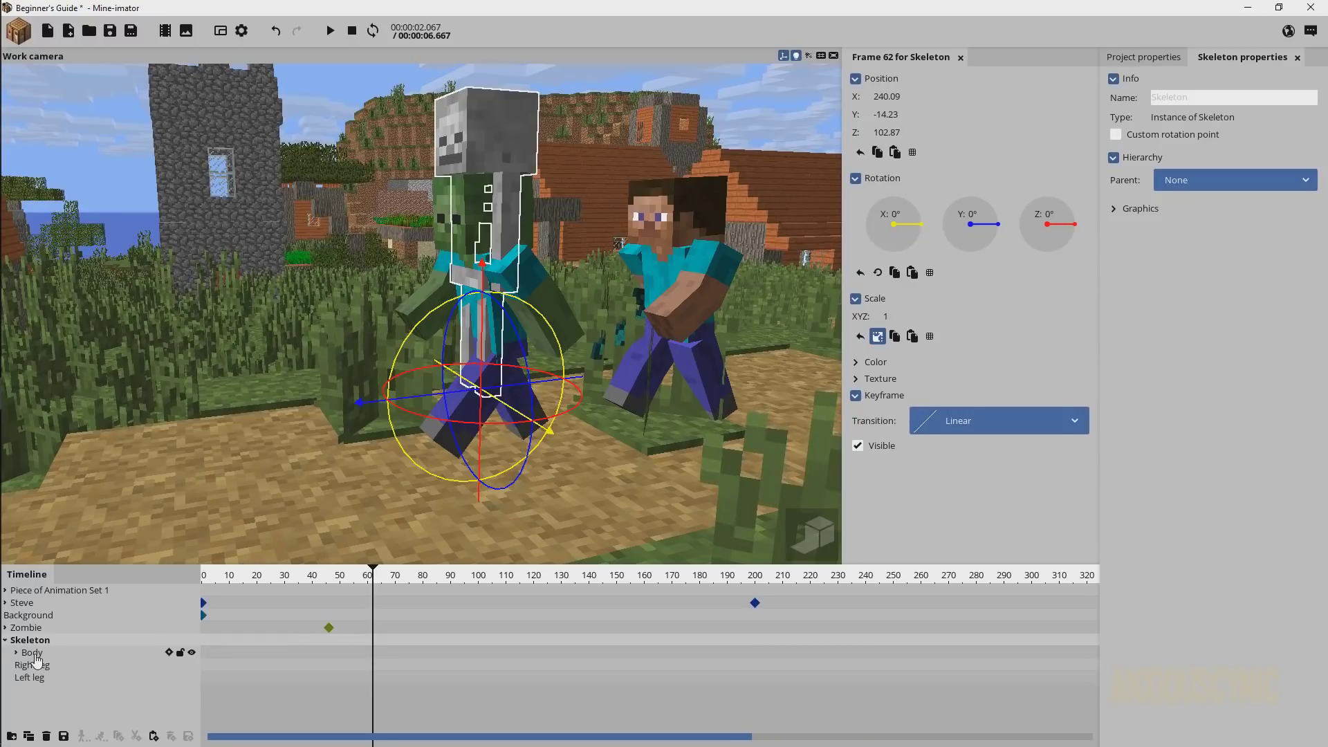
left_click(36, 655)
left_click(17, 652)
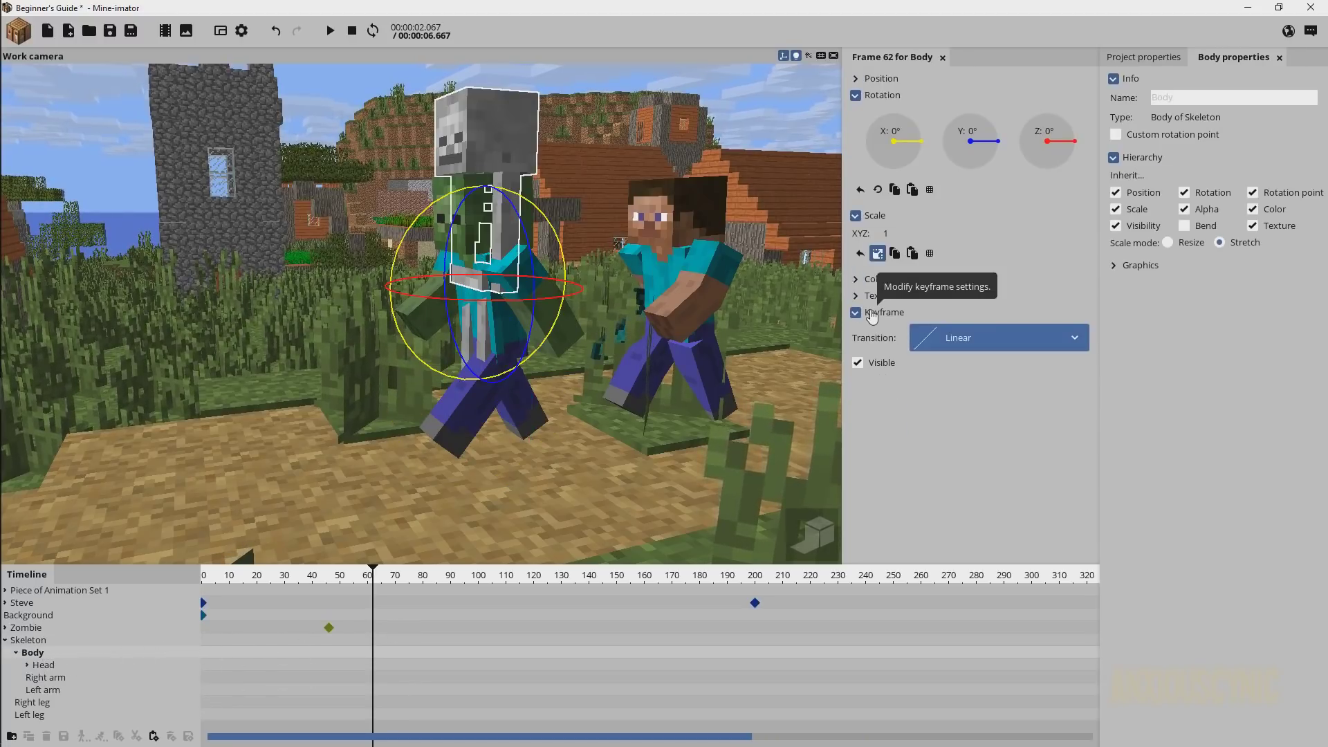
- Set the Skeleton's Z position to 95 and move it along the path behind Steve to about Y -75.9
left_click(877, 78)
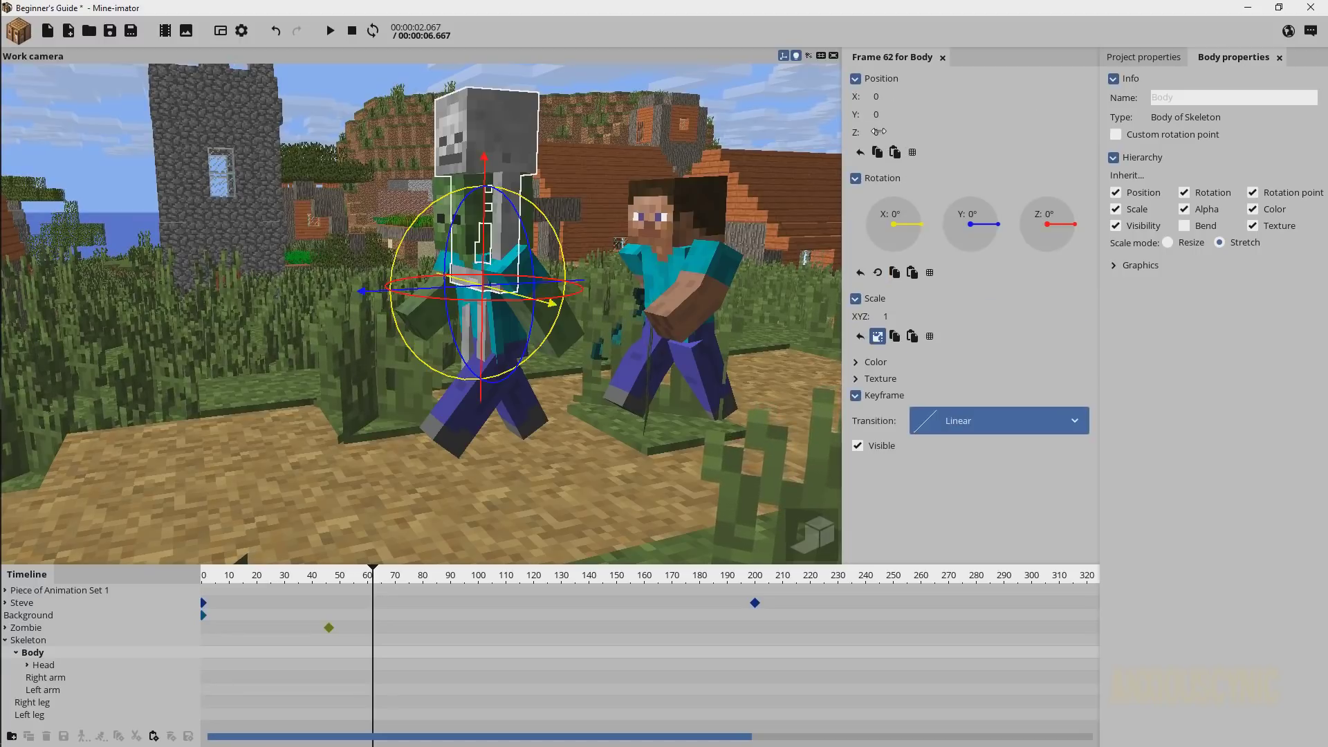
left_click(54, 628)
left_click(50, 641)
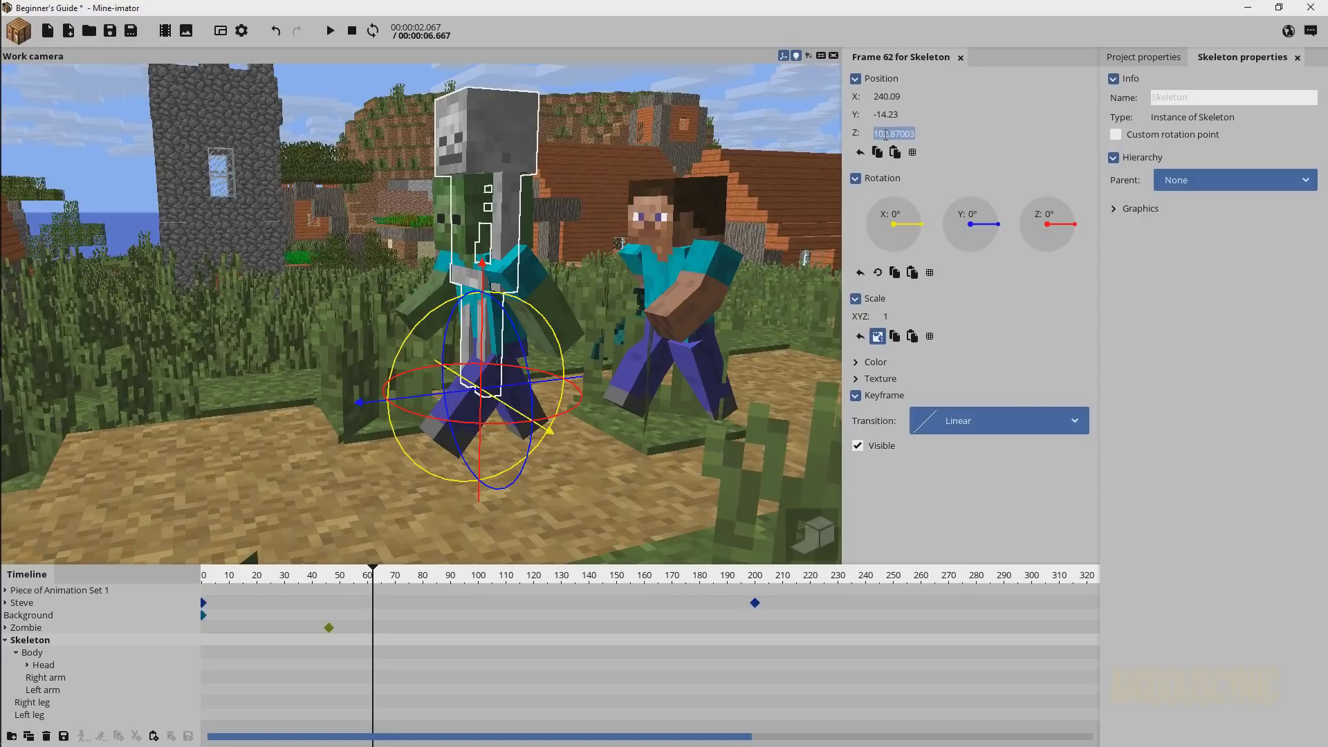
type("95")
left_click_drag(489, 450, 816, 394)
mouse_move(631, 243)
right_mouse_down()
mouse_move(692, 246)
mouse_move(631, 243)
right_mouse_up()
left_click_drag(599, 379, 688, 377)
- Import the saved Basic Walk Cycle.miframes keyframes onto the Skeleton at frame 62
left_click(332, 255)
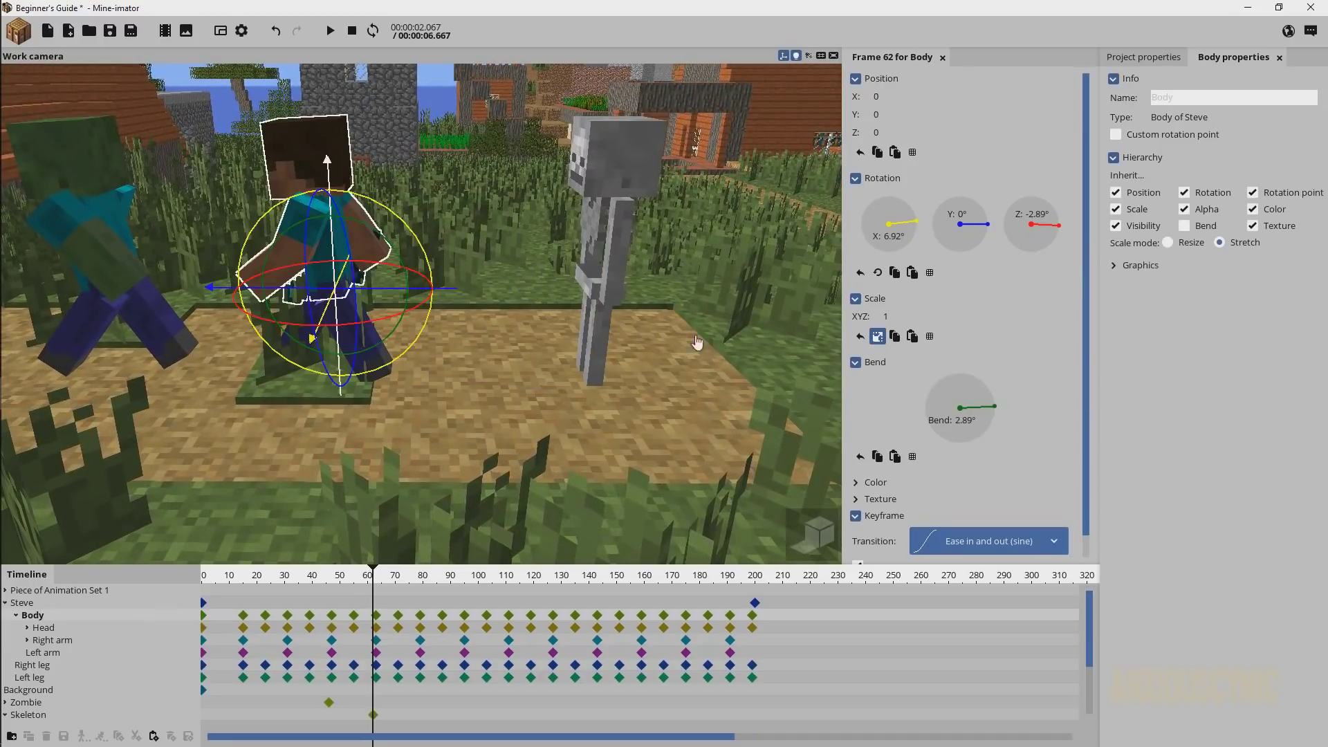
left_click(632, 256)
mouse_move(719, 194)
left_mouse_down()
mouse_move(681, 169)
mouse_move(560, 163)
mouse_move(653, 260)
mouse_move(696, 187)
left_mouse_up()
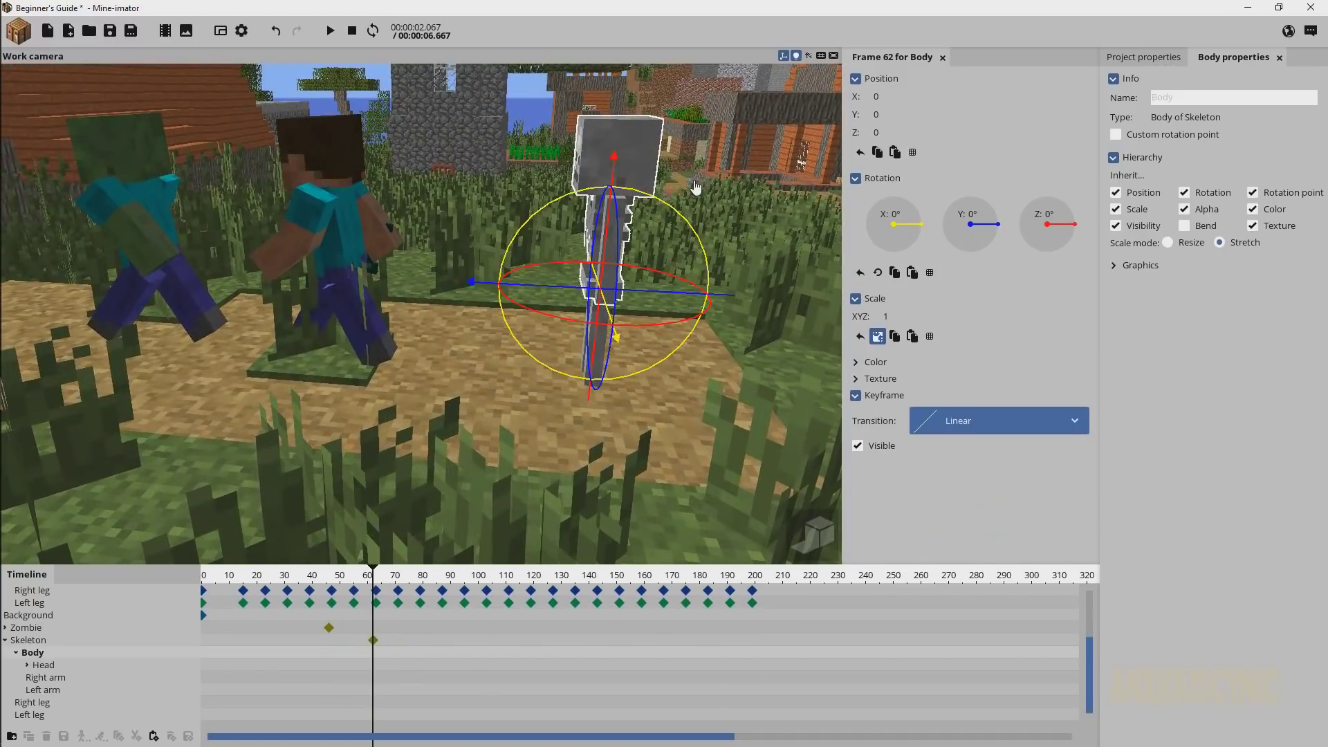
left_click(119, 641)
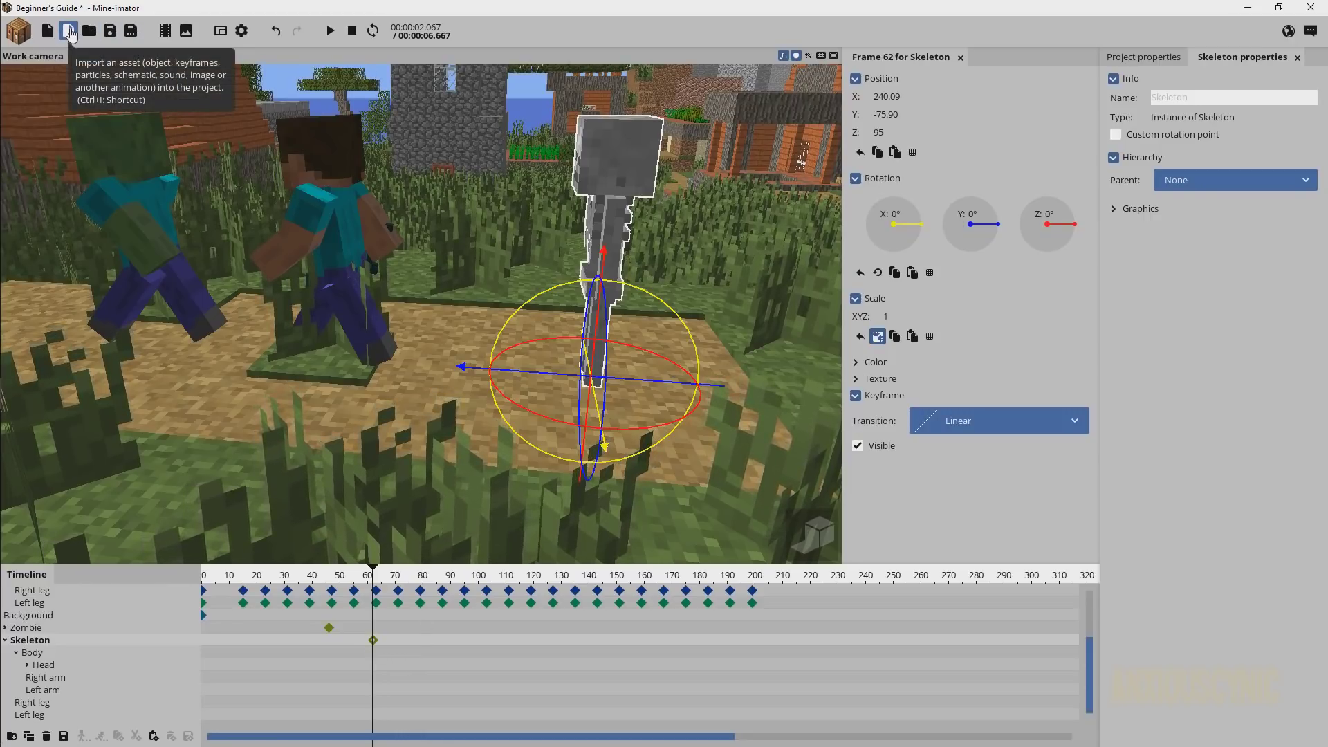
left_click(68, 31)
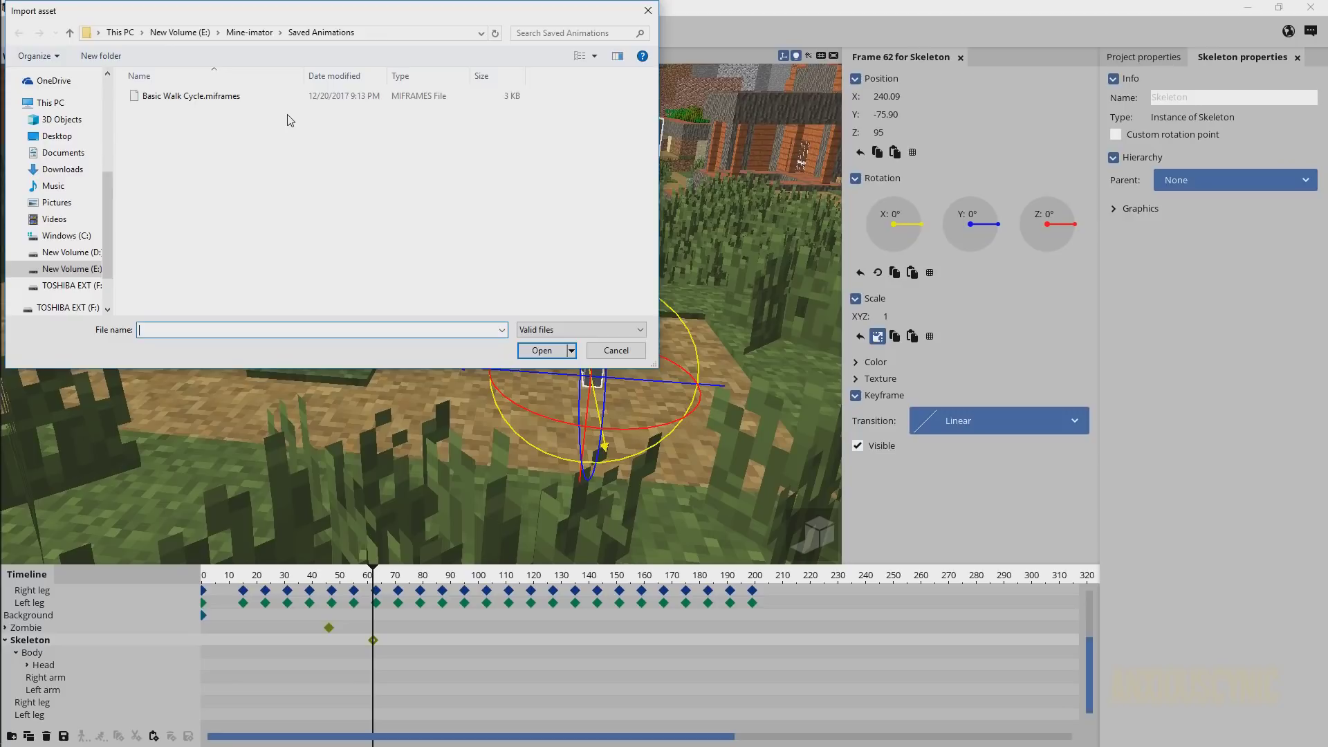
left_click(204, 98)
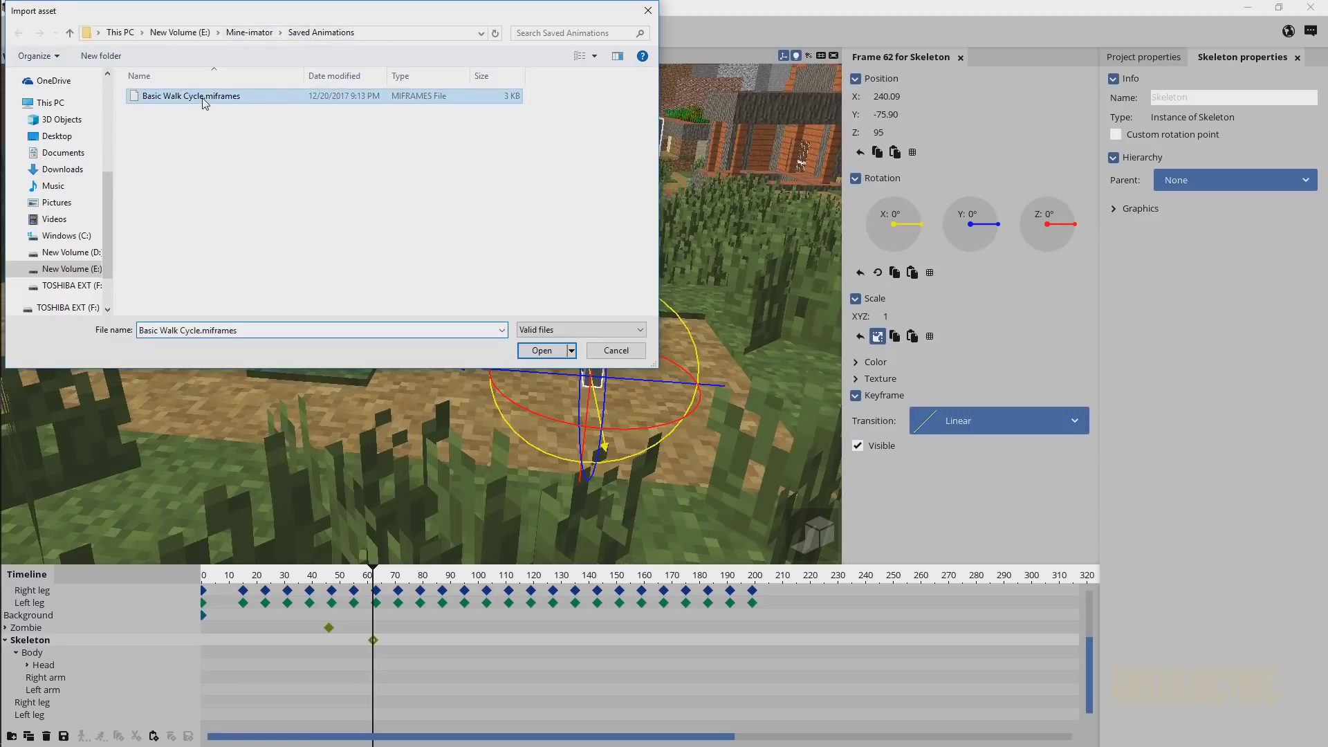
left_click(540, 350)
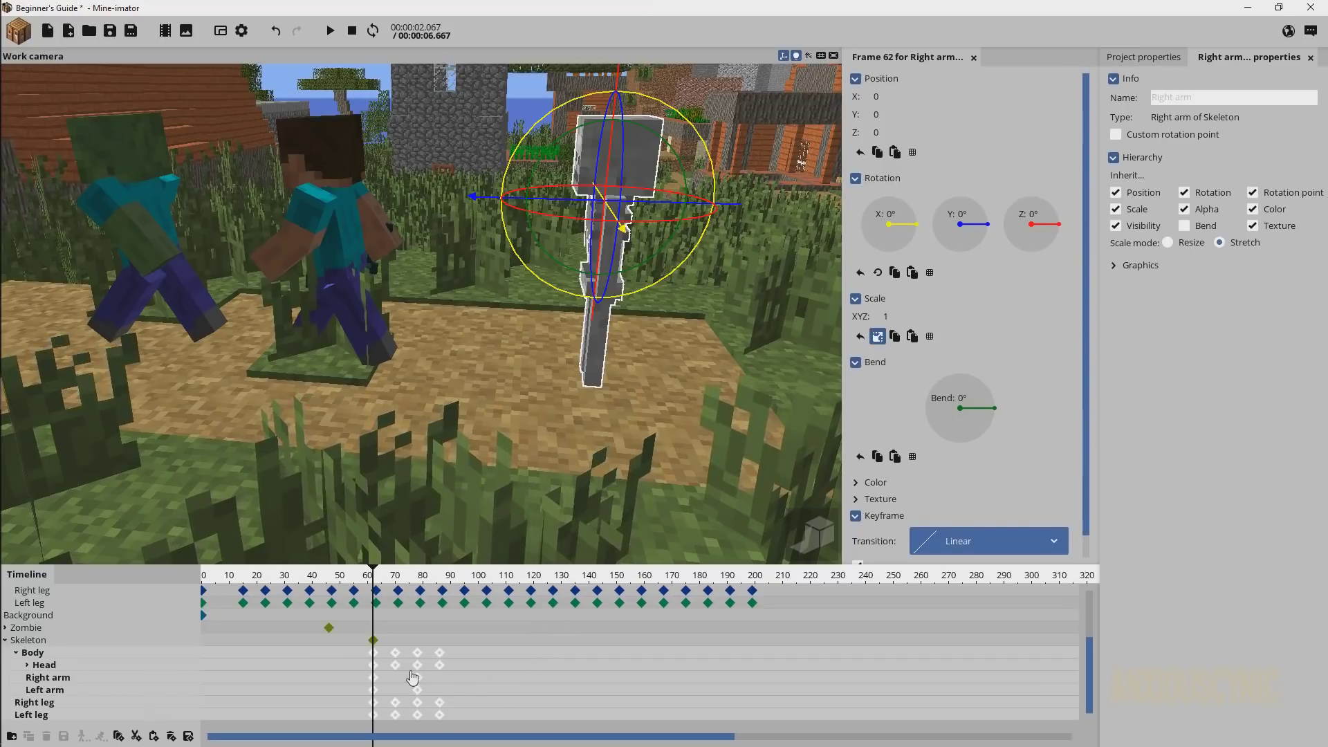
- Play back the Skeleton's imported walk and return the timeline marker to about frame 55
key("space")
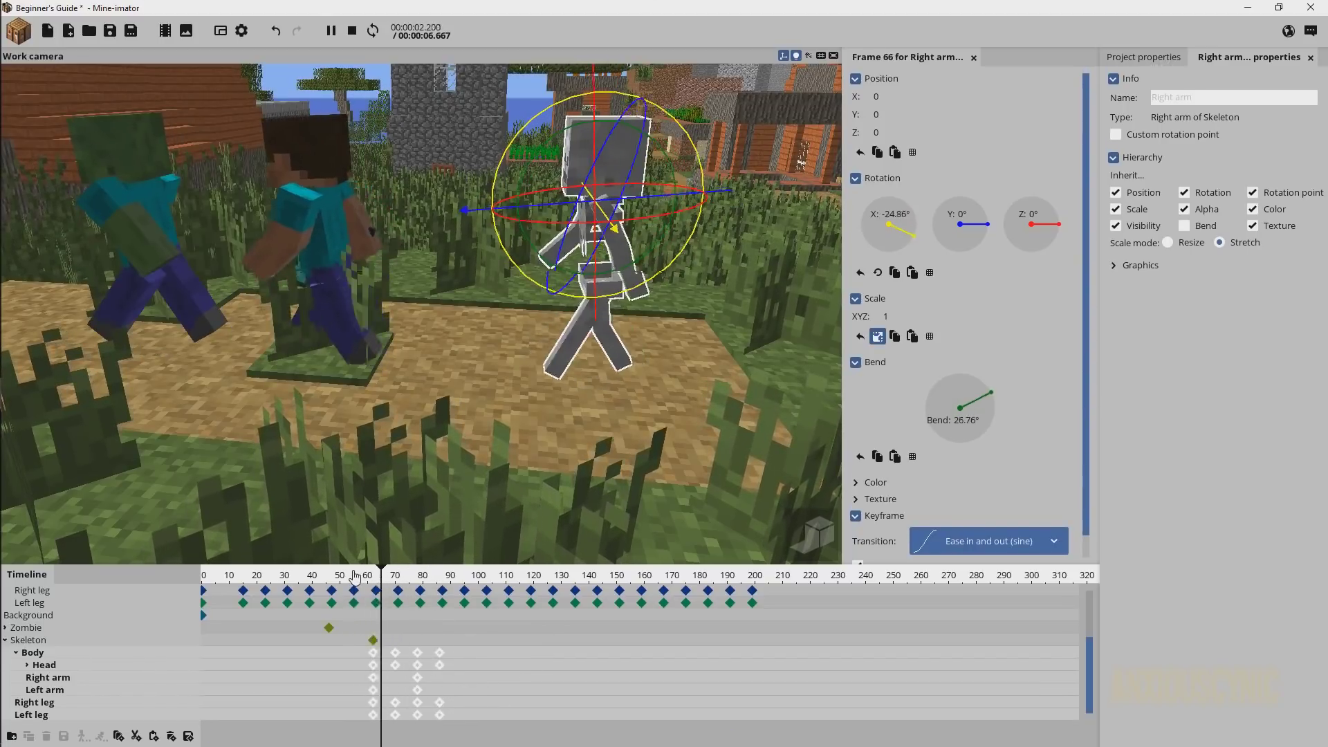
left_click(354, 576)
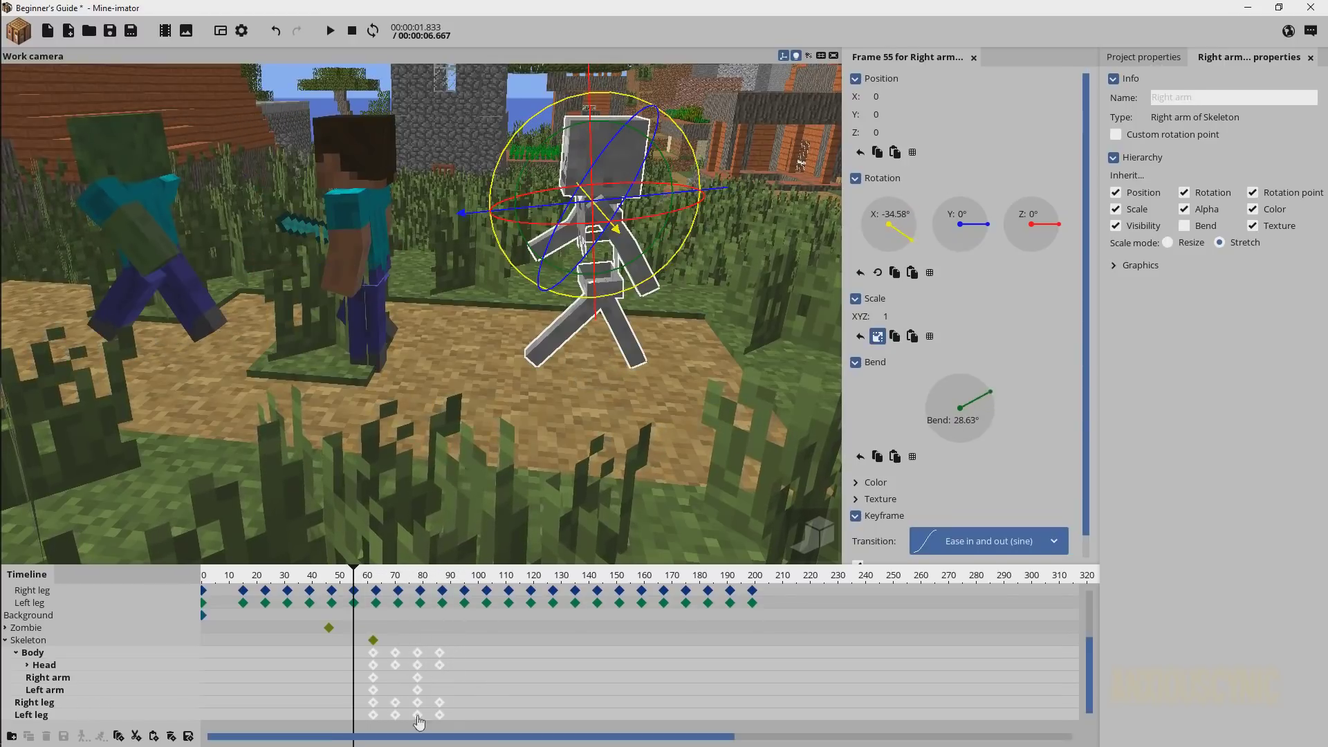